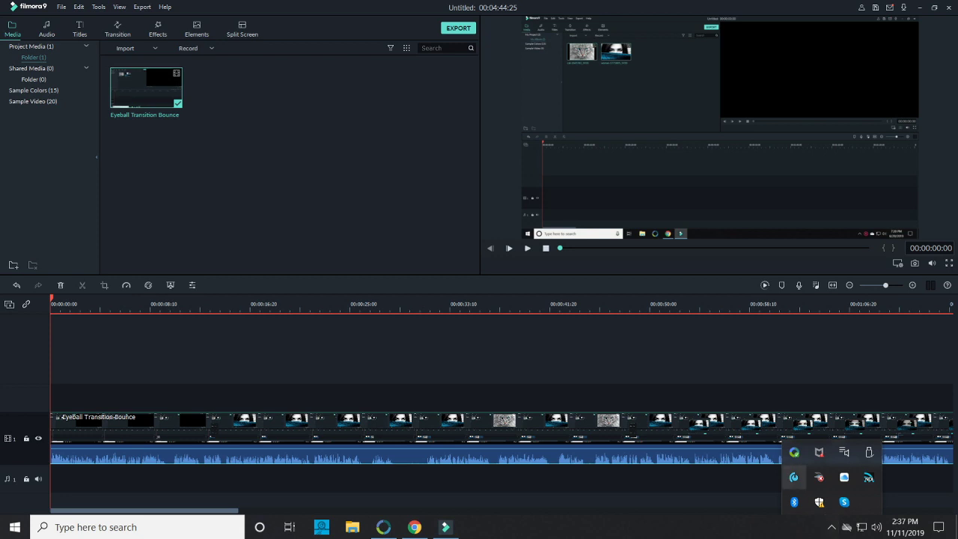
left_click(819, 501)
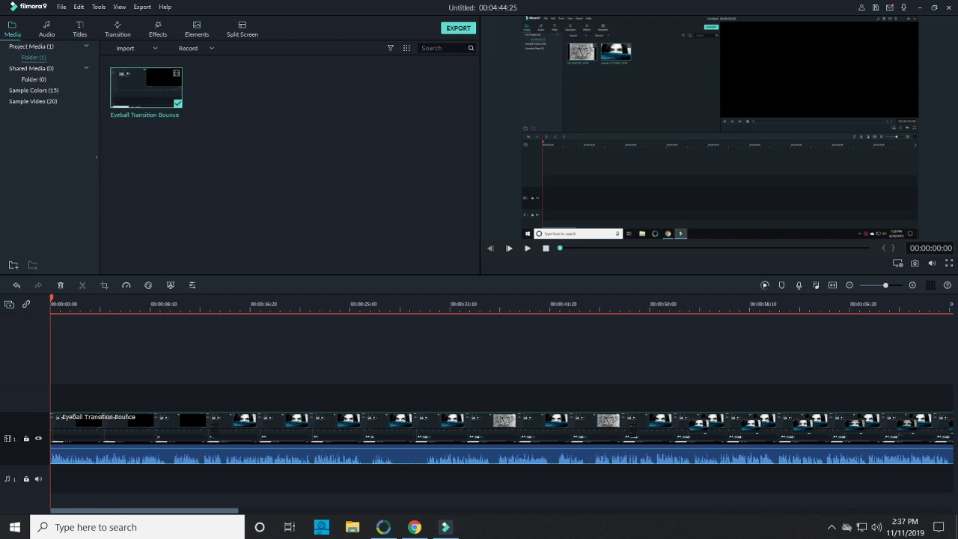
key("Return")
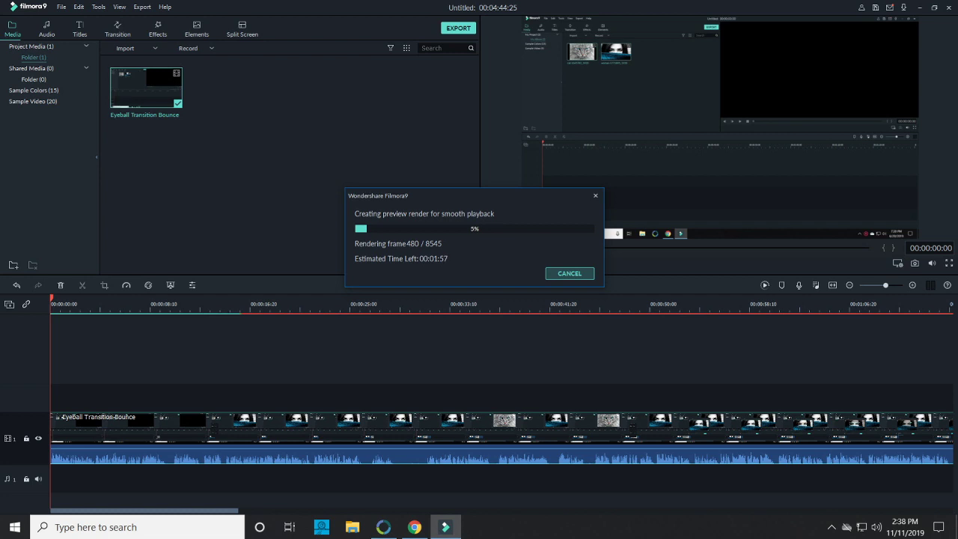
key("Escape")
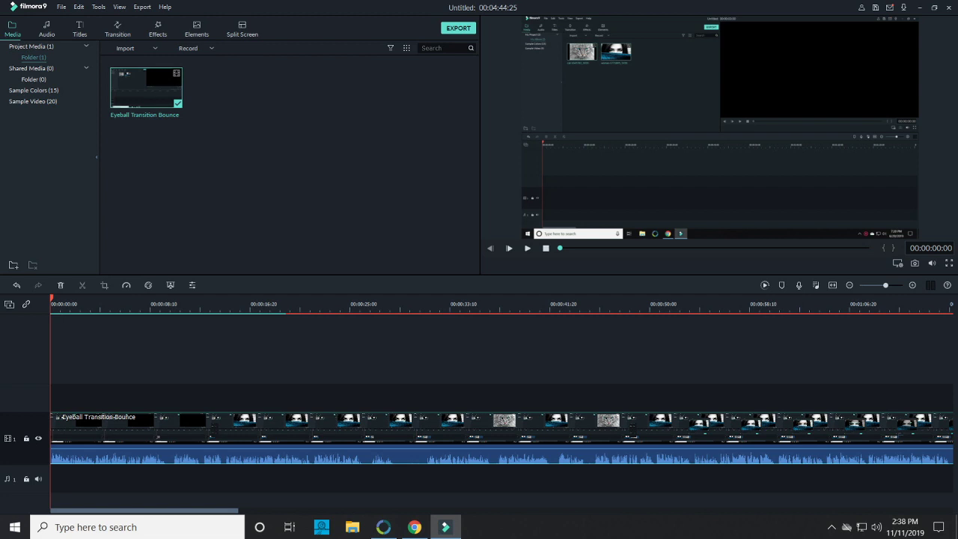
- Apply Pan & Zoom to the timeline clip, with a full-frame start and a 1152 x 648 end frame in the image's upper-left corner
right_click(248, 423)
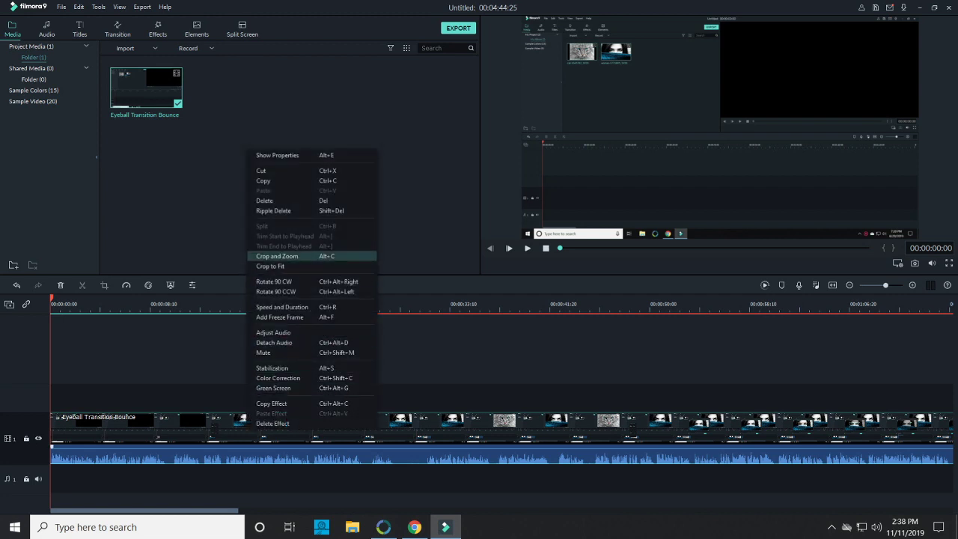
left_click(277, 256)
left_click(354, 109)
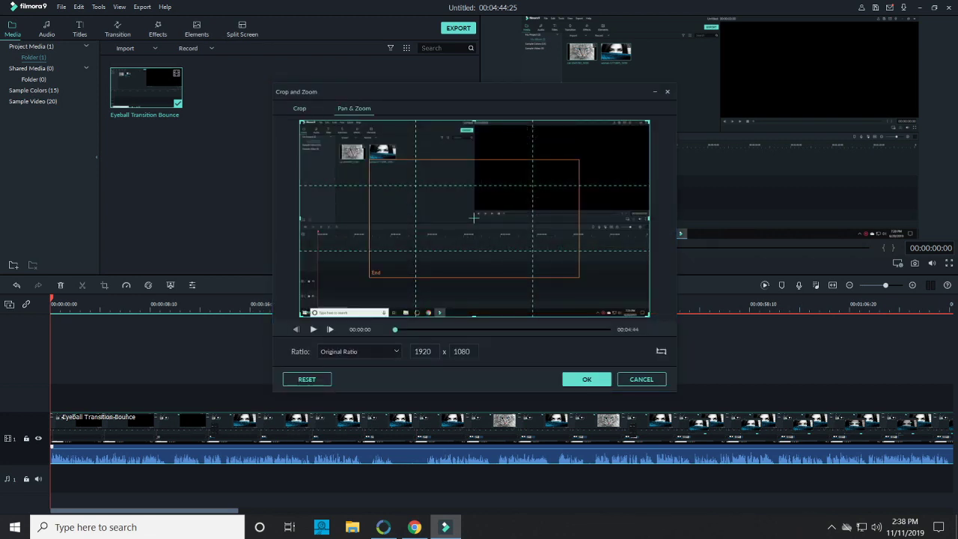
left_click(474, 218)
left_click_drag(474, 218, 405, 180)
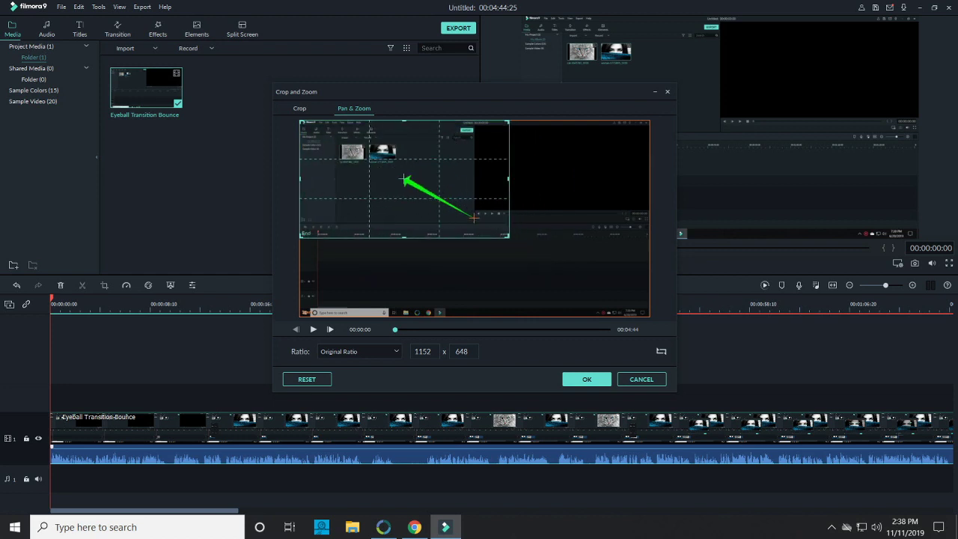
left_click(525, 271)
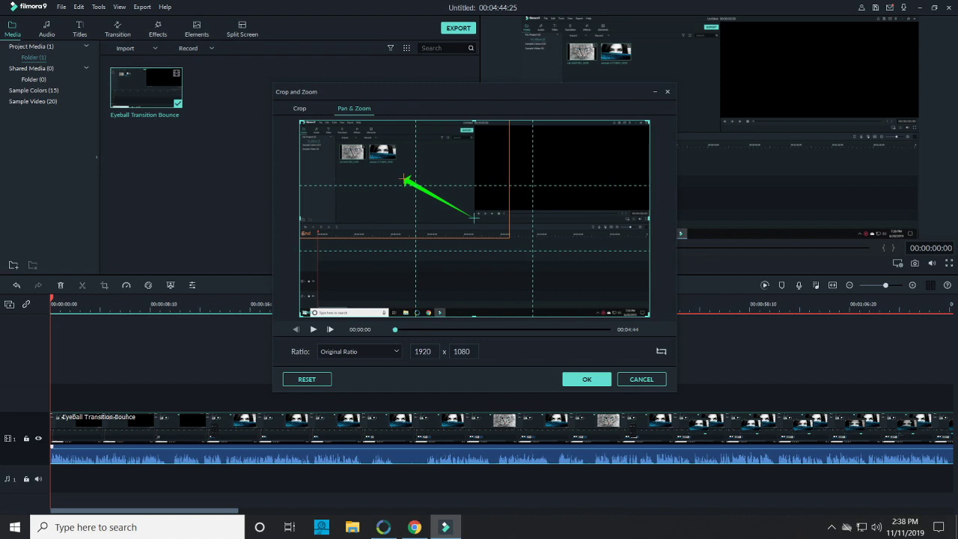
left_click(404, 179)
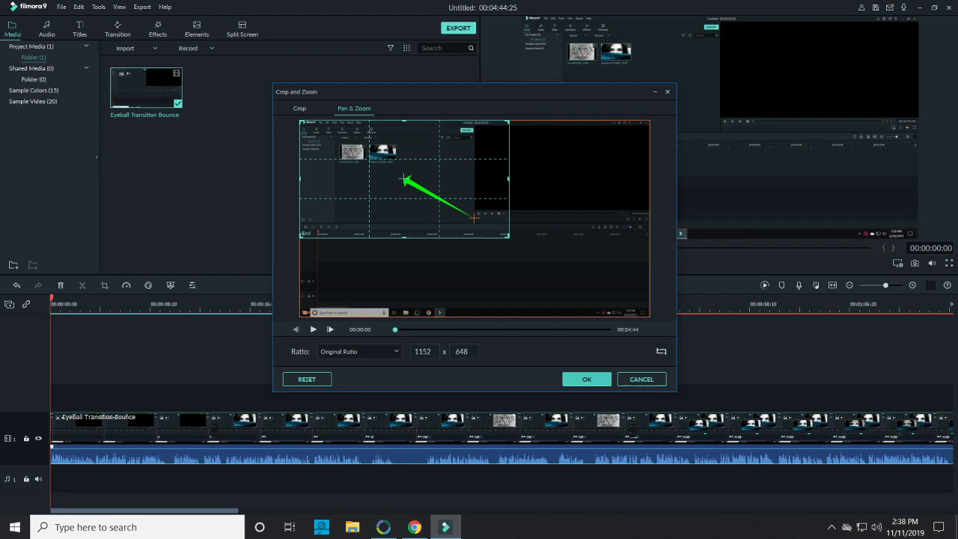
left_click(587, 379)
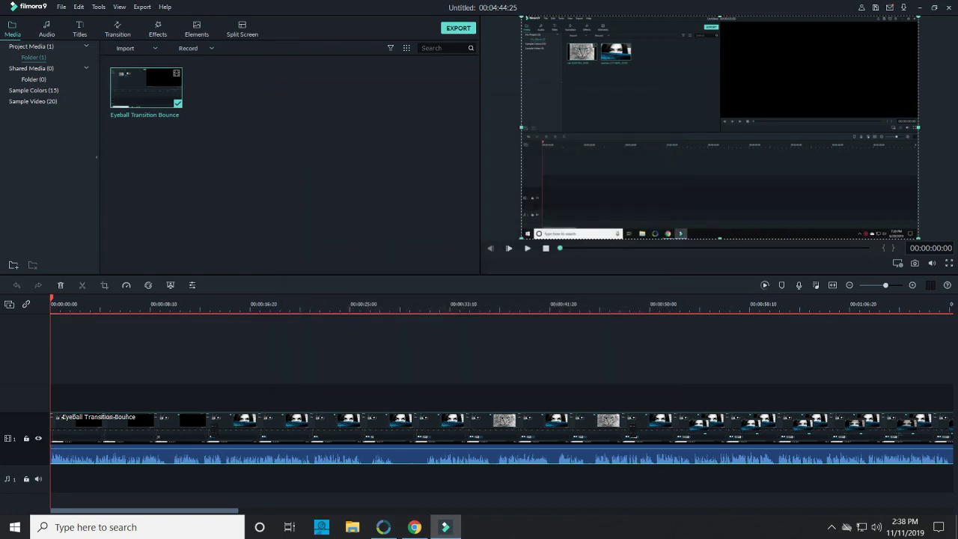
- Split the clip at 00:00:18:27 and play the opening segment from 00:00:02:11 to check the zoom
left_click_drag(52, 302, 276, 302)
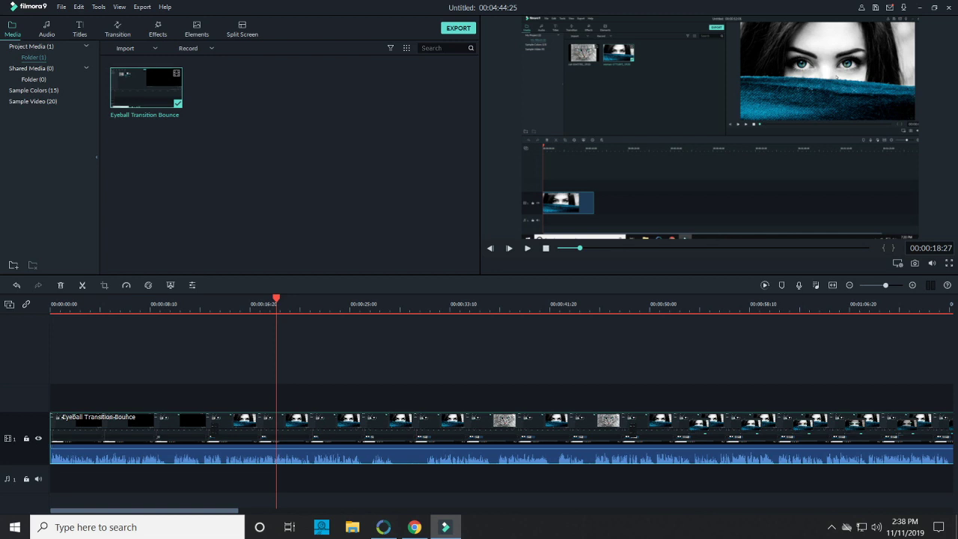
key("ctrl+b")
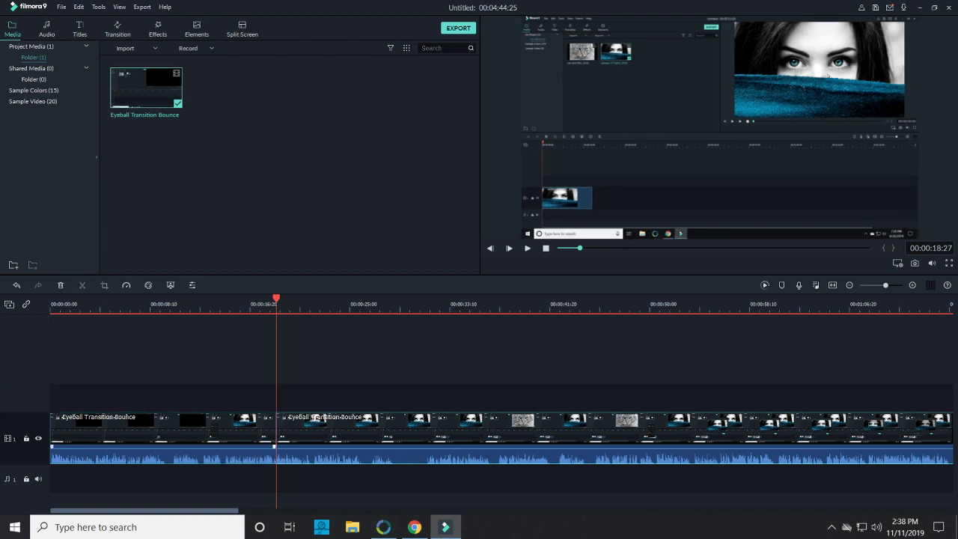
left_click_drag(277, 301, 79, 302)
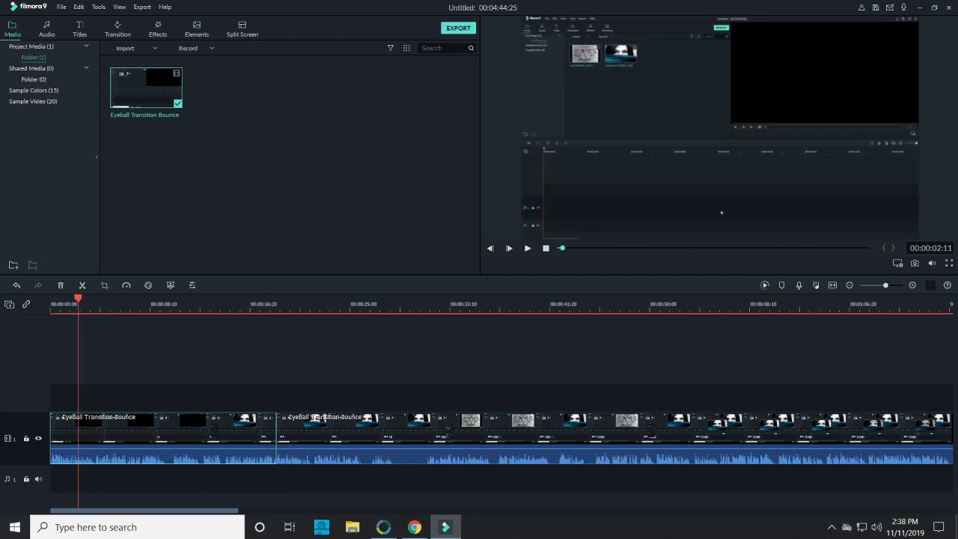
key("space")
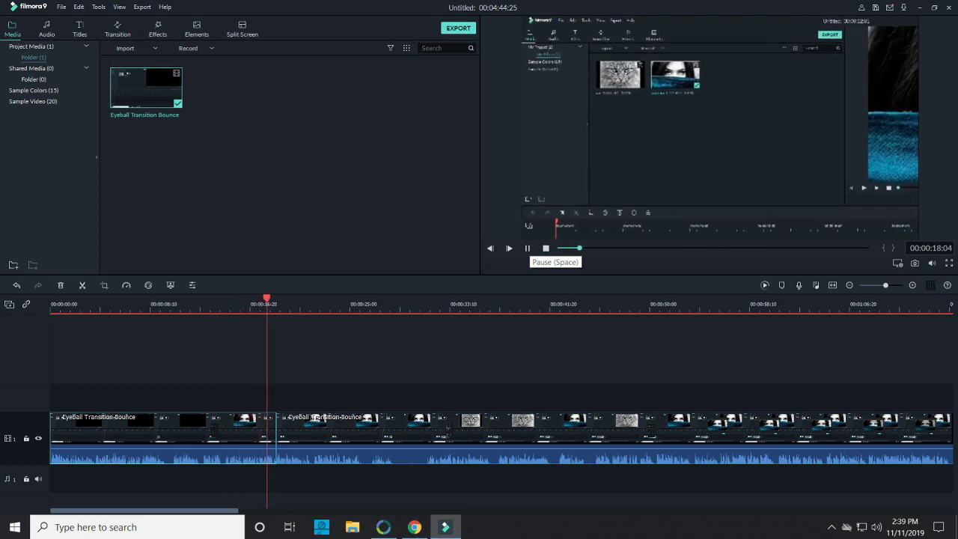
left_click(527, 248)
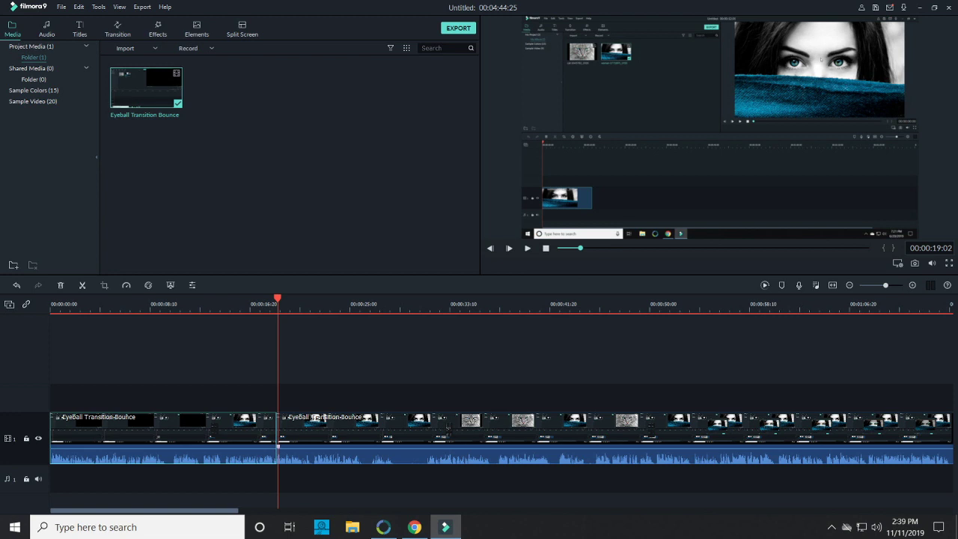
- Try Crop to Fit and the default Pan & Zoom on the second segment, and undo back to the unsplit clip
right_click(292, 432)
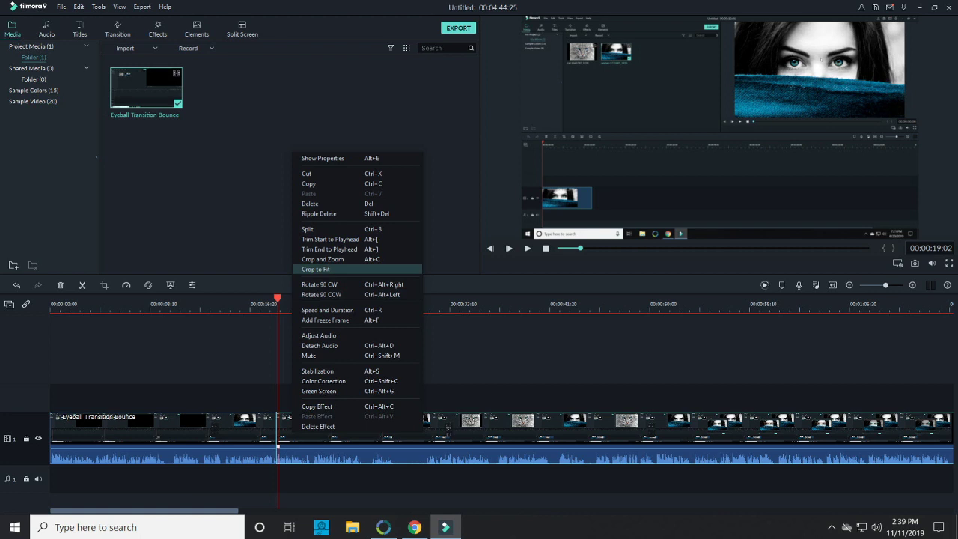
left_click(316, 268)
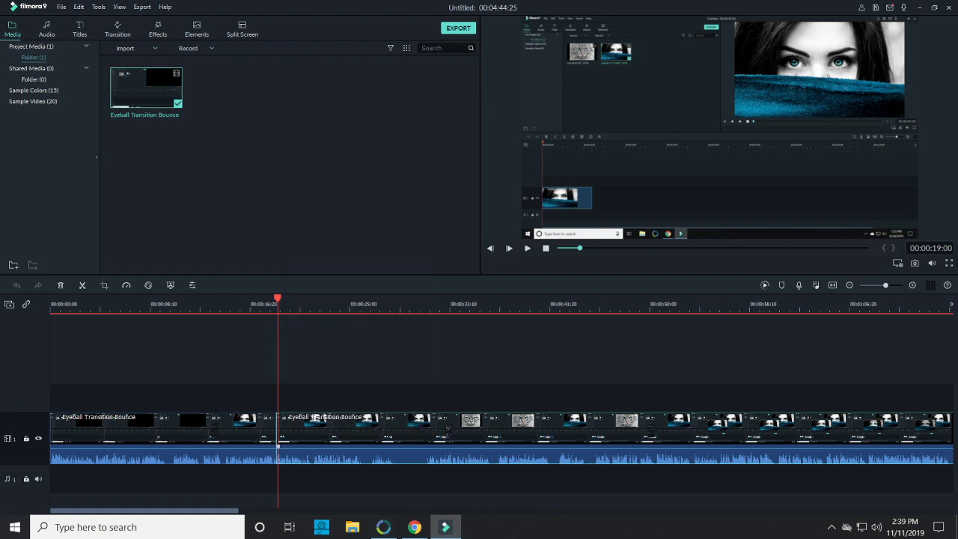
right_click(279, 425)
left_click(352, 252)
left_click(354, 108)
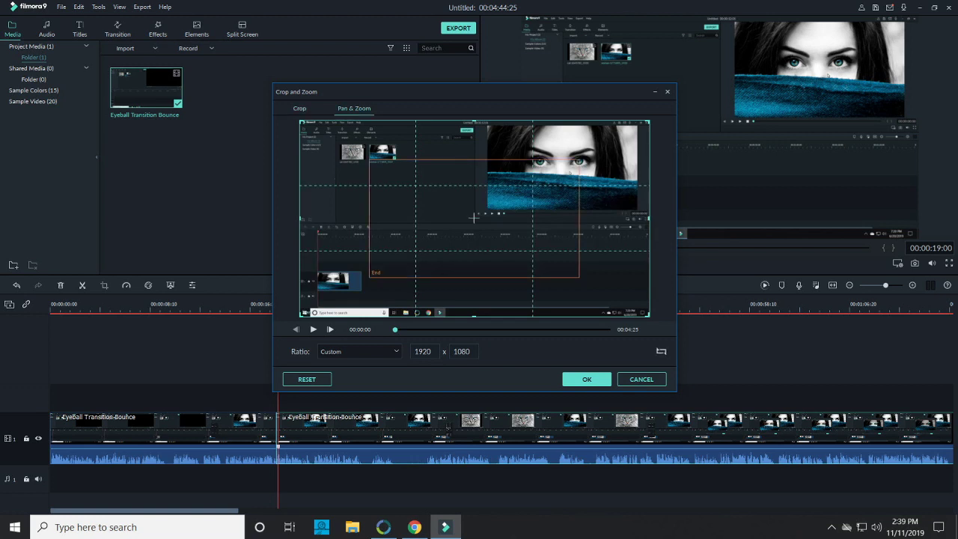
left_click(587, 379)
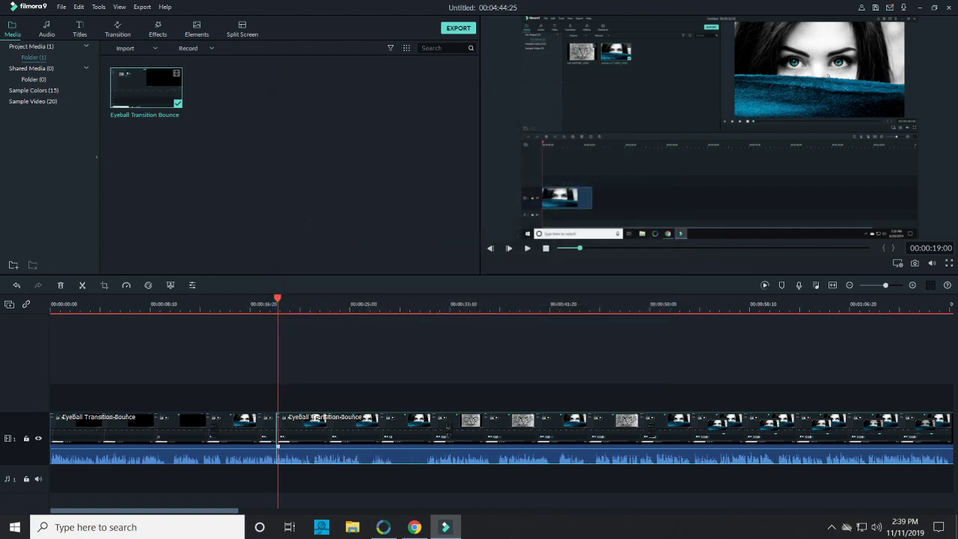
key("ctrl+z")
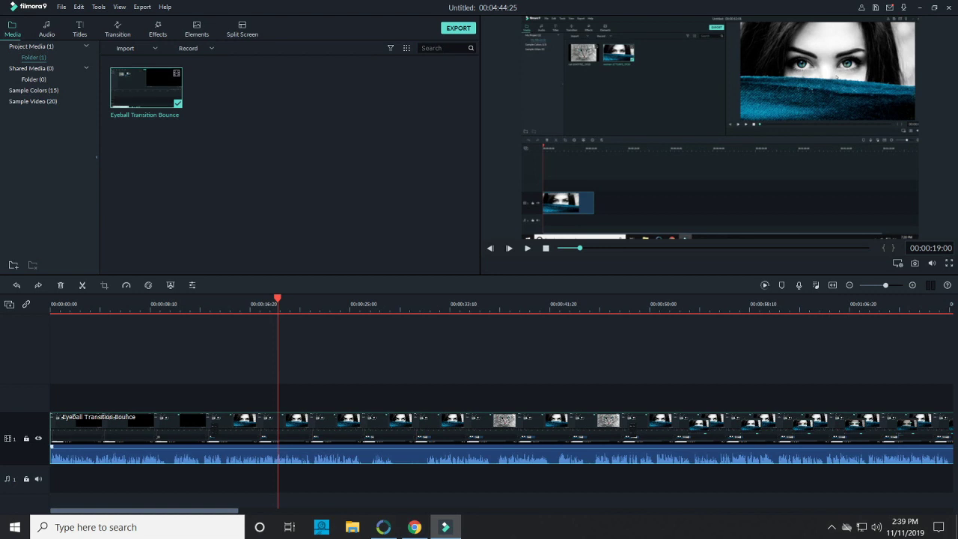
- Split the clip at 00:00:19:00 and try matching the second segment's Pan & Zoom start frame to its end frame at about 1157 x 651
right_click(292, 427)
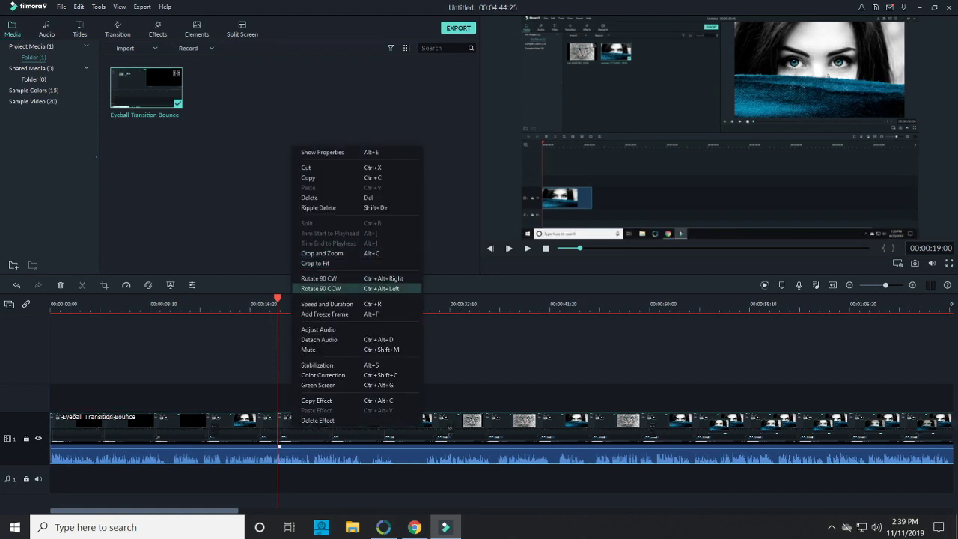
left_click(322, 253)
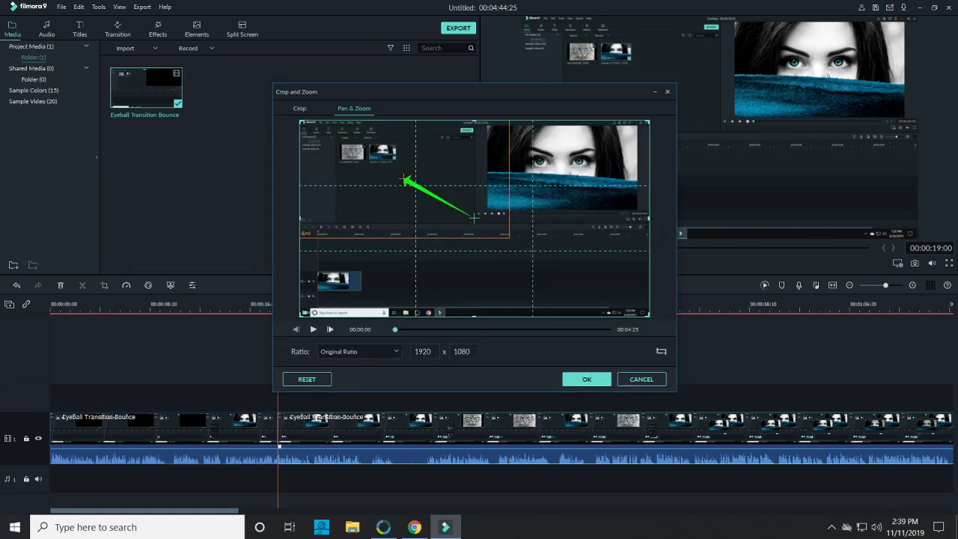
left_click(405, 179)
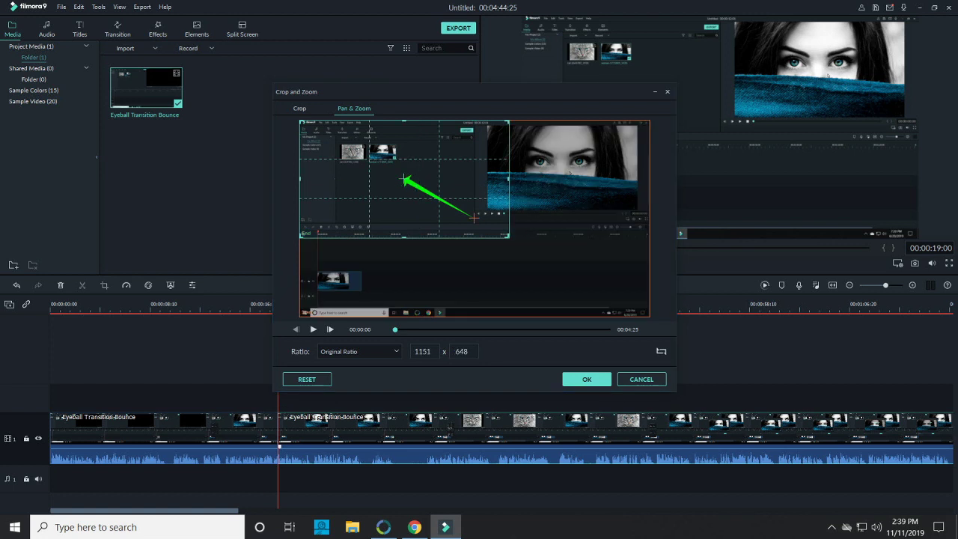
left_click(474, 217)
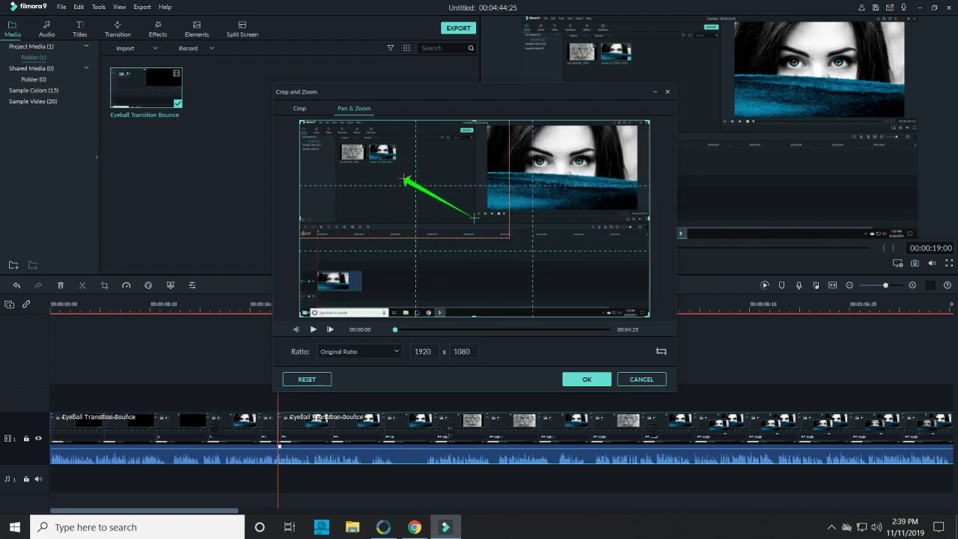
left_click(405, 179)
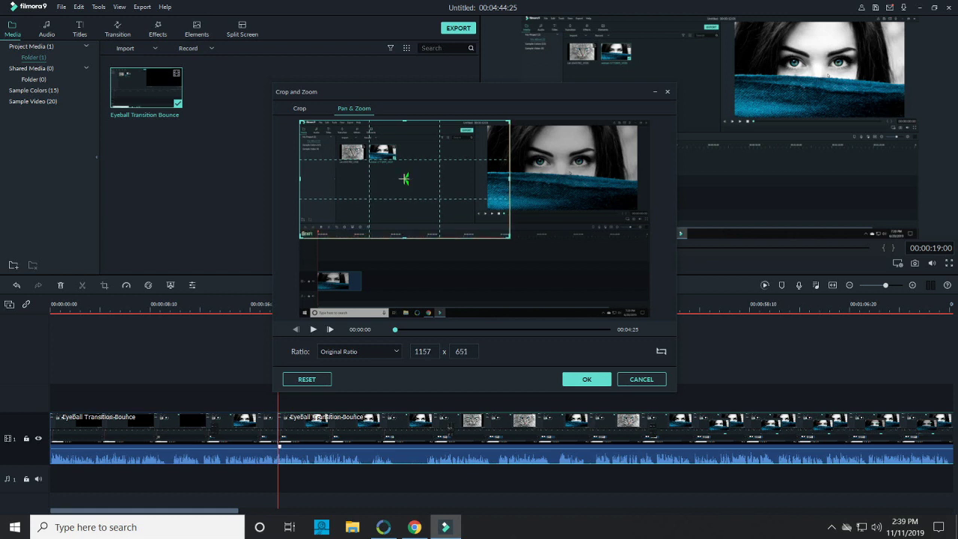
left_click(642, 379)
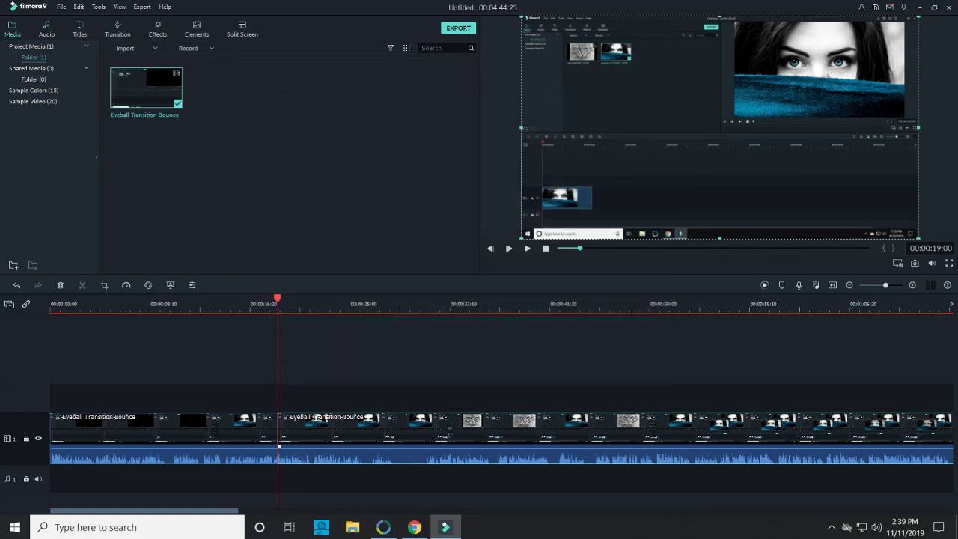
- Compare the second segment's Crop frame with its Pan & Zoom start and end frames, and accept the Crop and Zoom settings
right_click(316, 419)
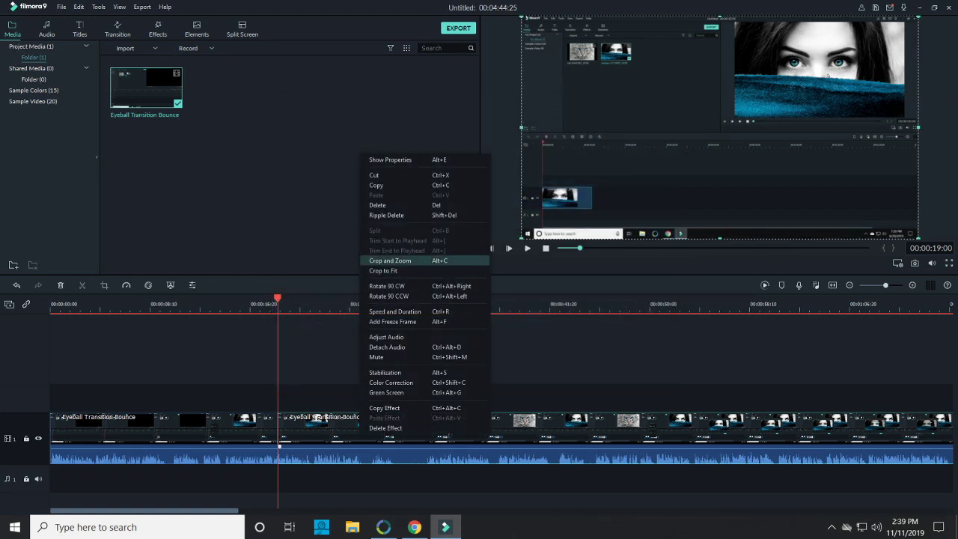
left_click(390, 261)
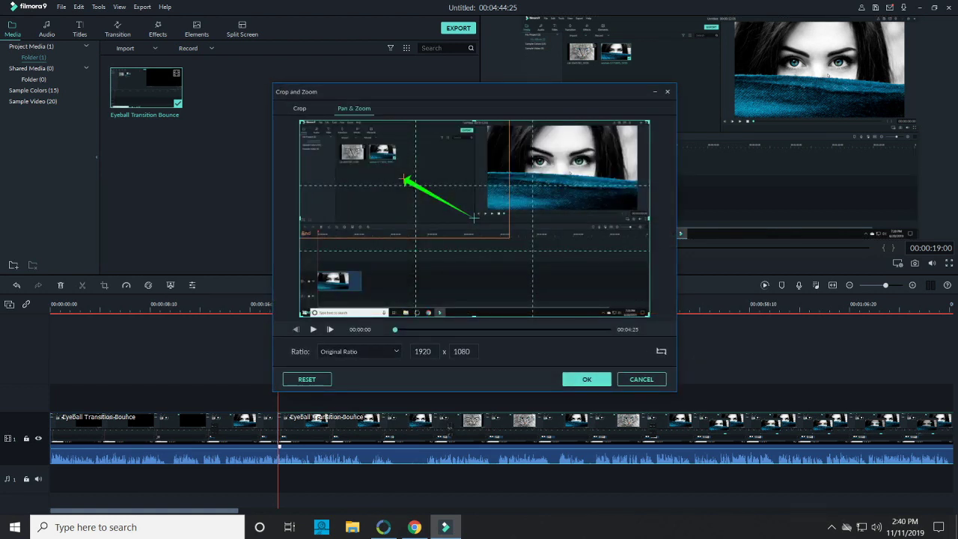
left_click(474, 218)
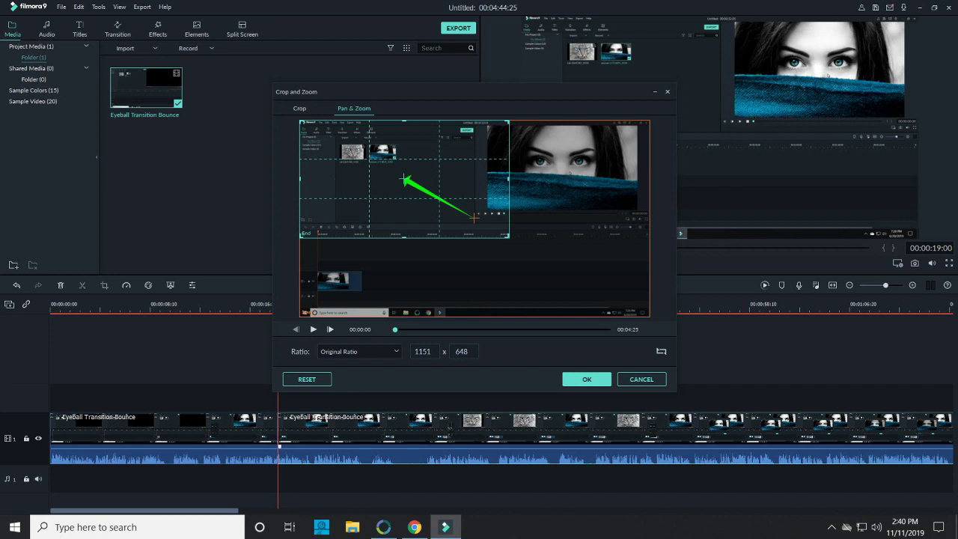
left_click(300, 108)
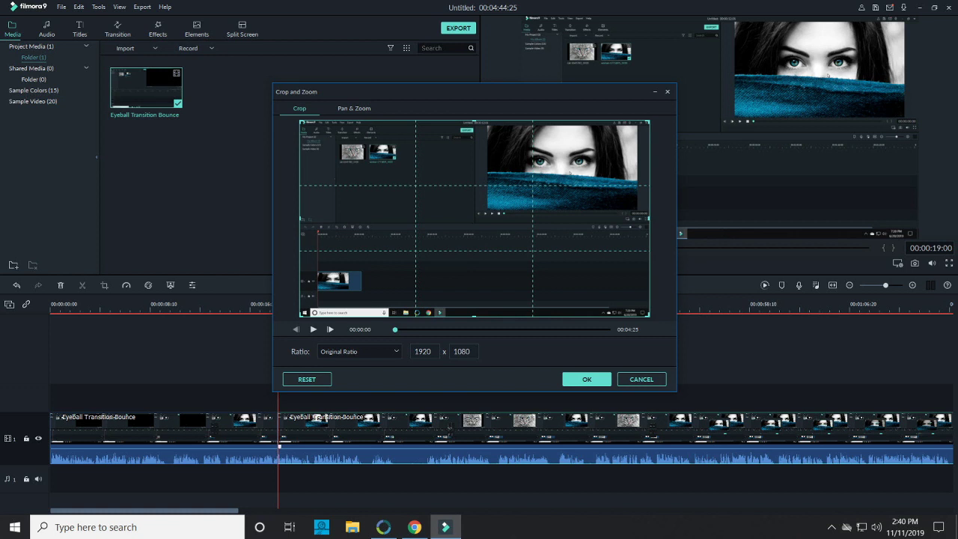
left_click(354, 108)
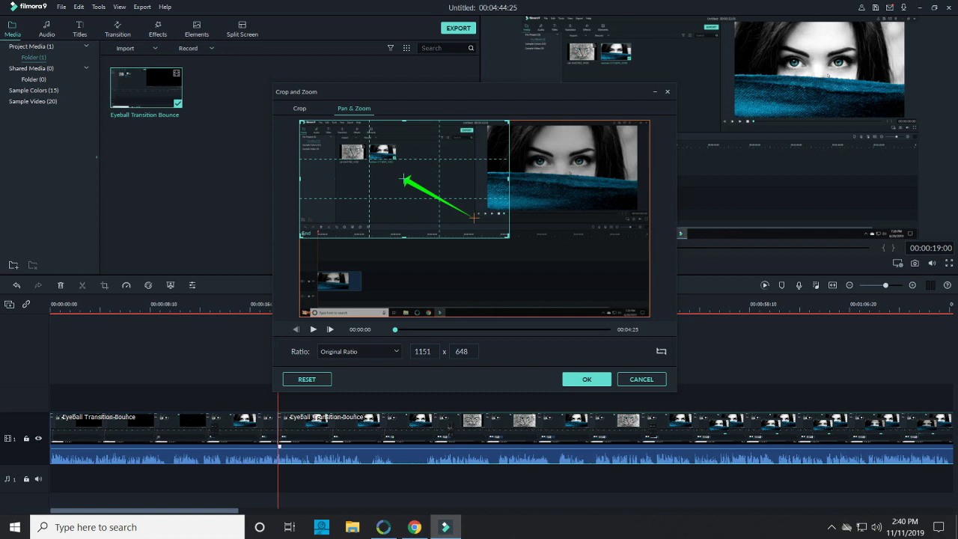
left_click(299, 108)
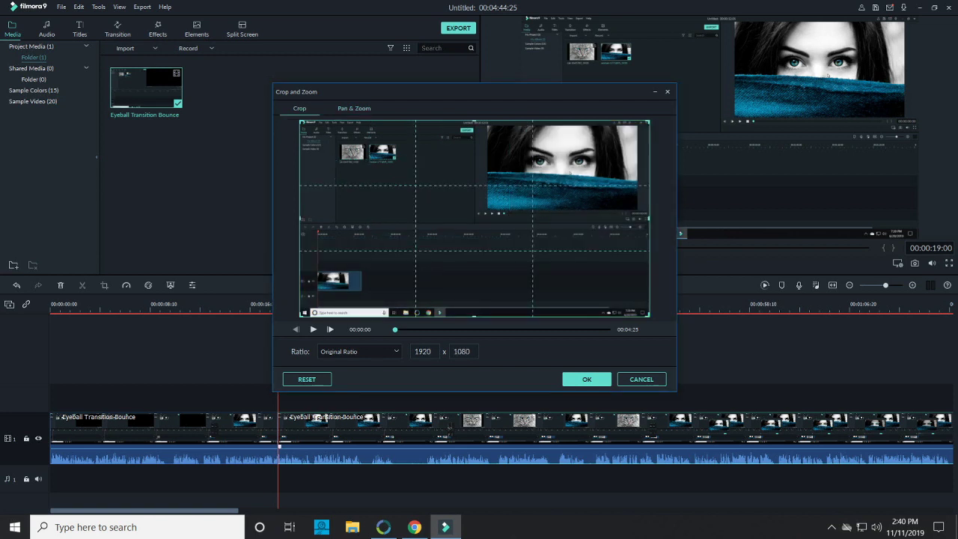
left_click(353, 108)
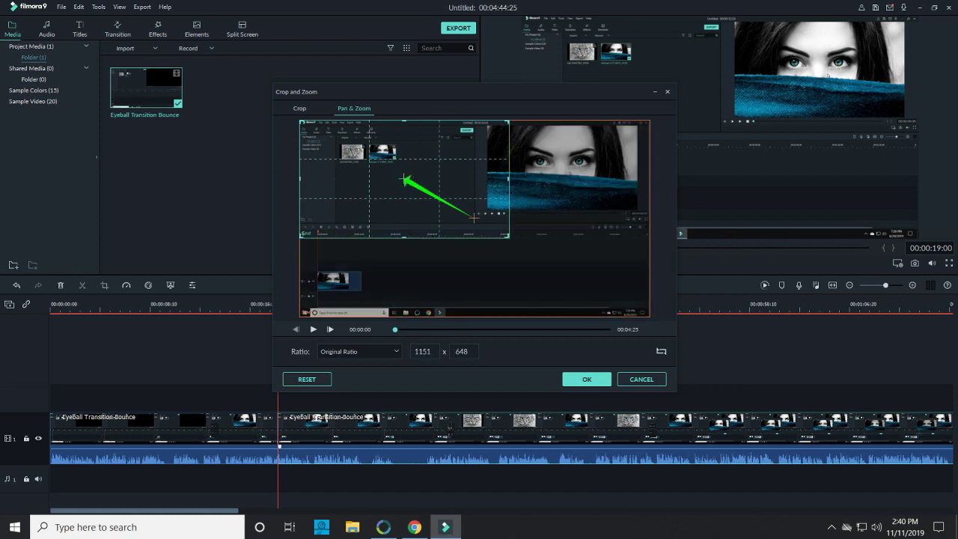
left_click(300, 108)
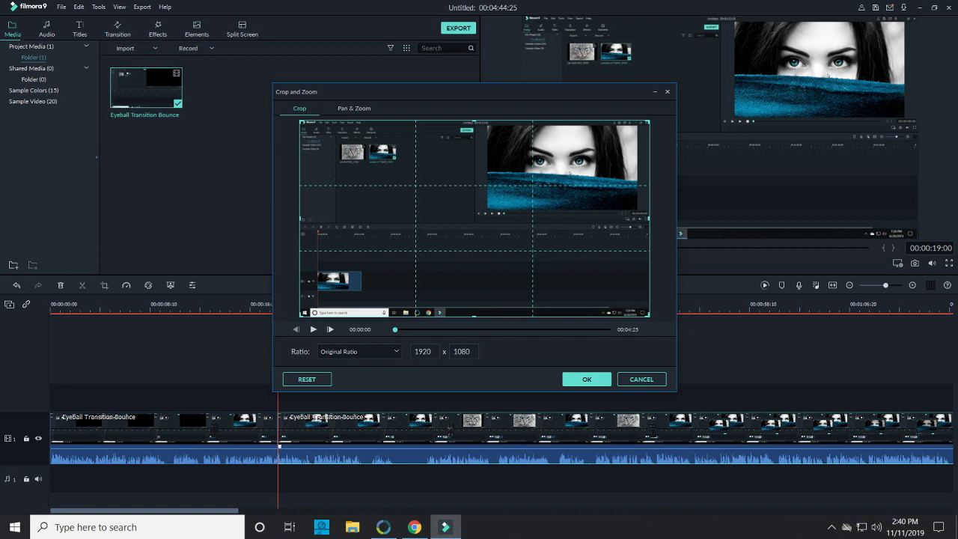
left_click(354, 107)
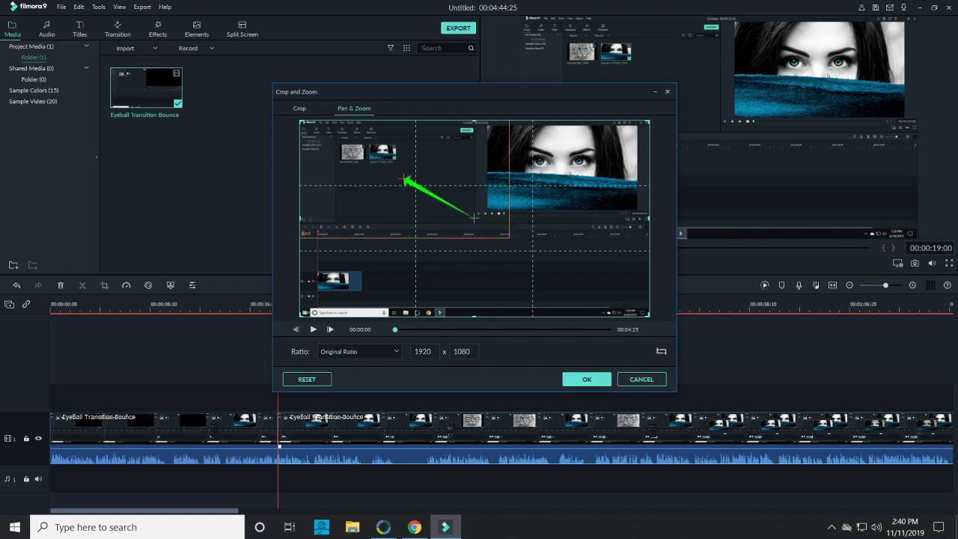
left_click(405, 179)
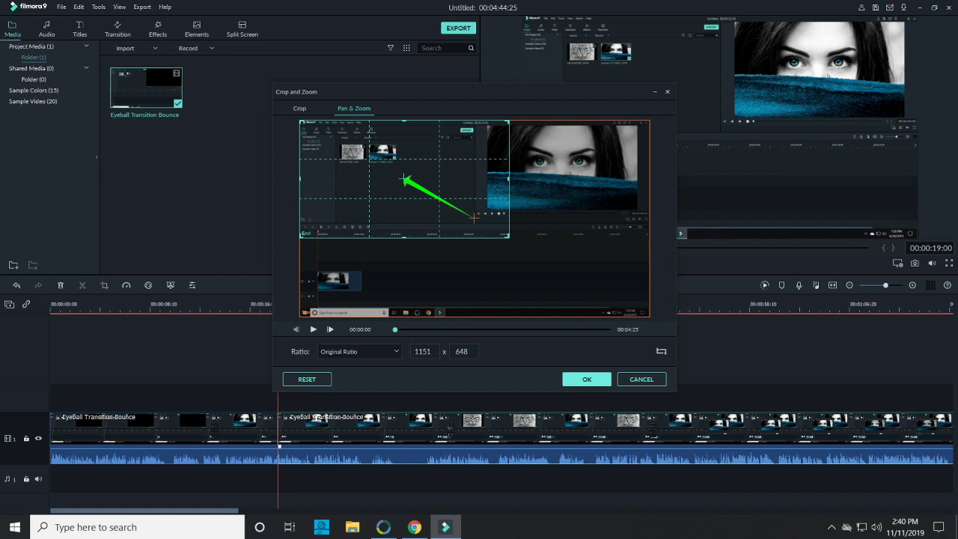
left_click(587, 379)
- Try cropping the second segment to about 1053 x 592 in the image's upper-left corner
right_click(501, 432)
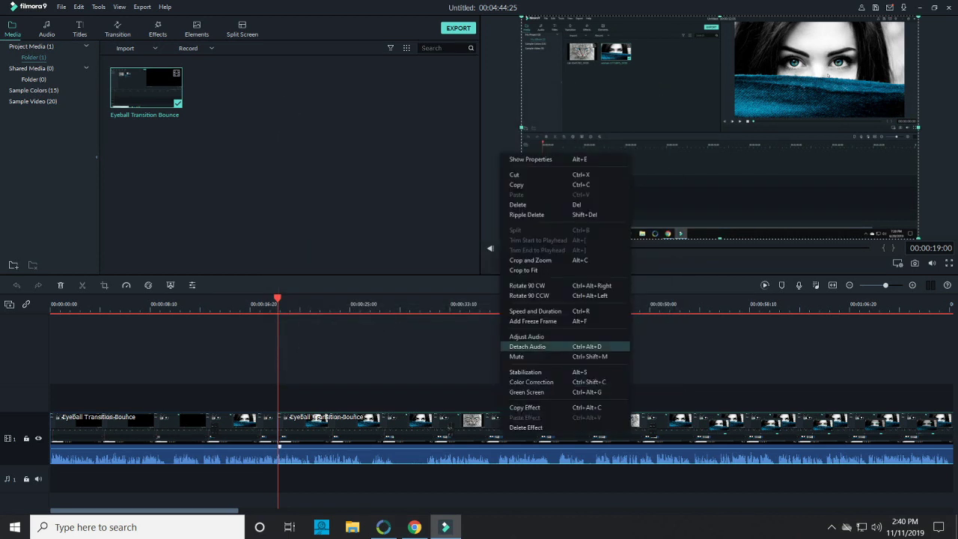
left_click(539, 259)
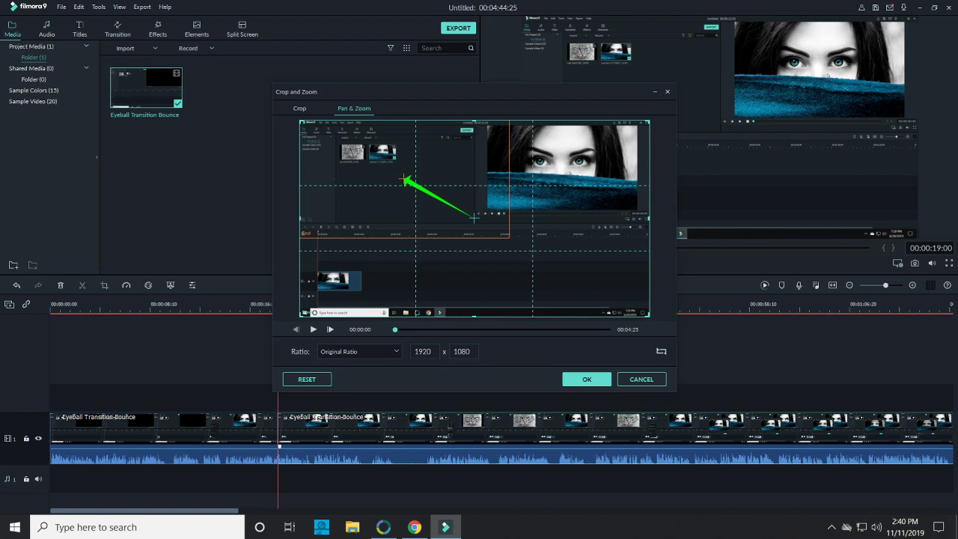
left_click(450, 194)
left_click(554, 262)
left_click(449, 195)
left_click(300, 108)
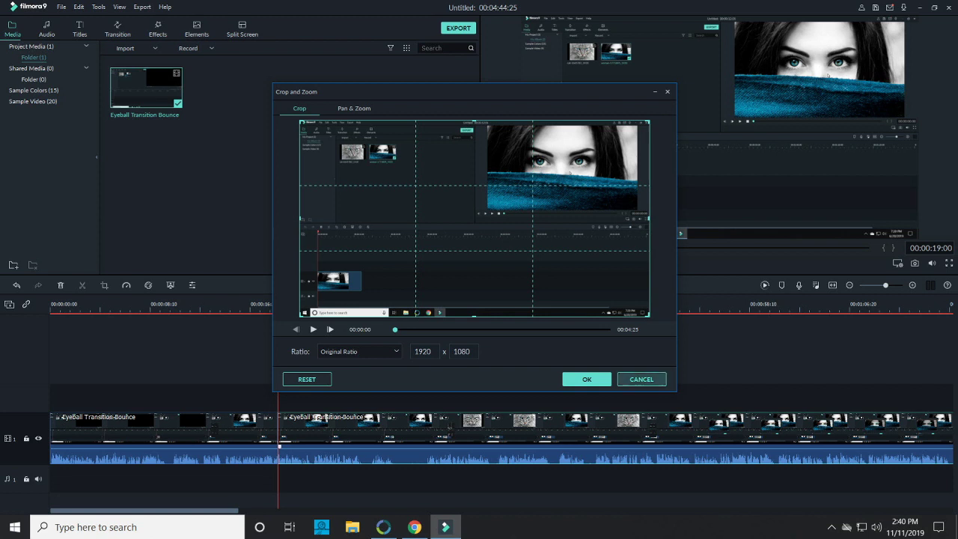
left_click_drag(650, 316, 491, 228)
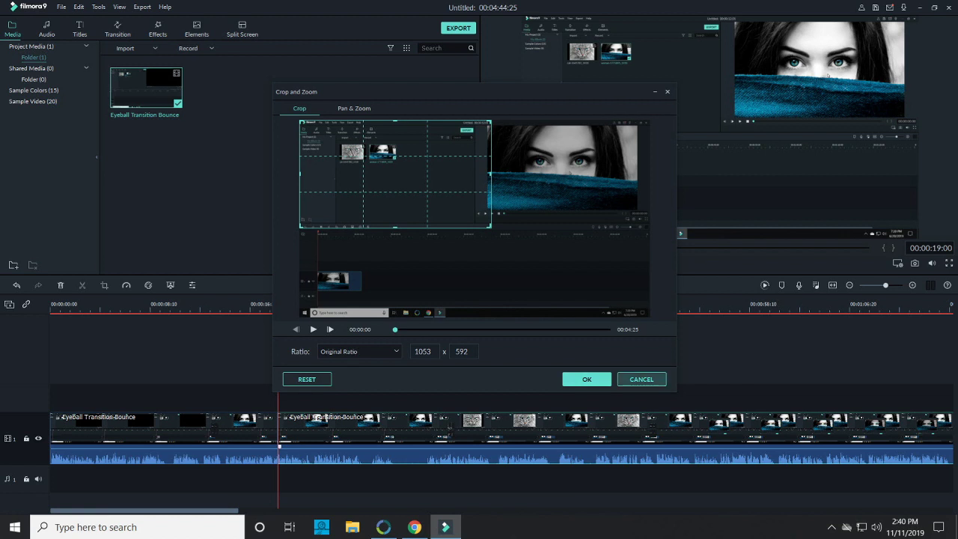
left_click(642, 378)
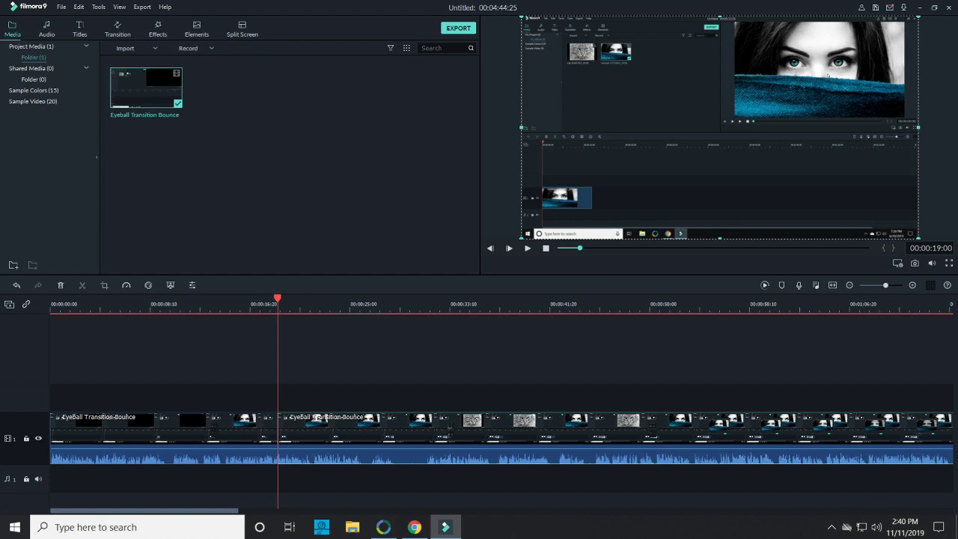
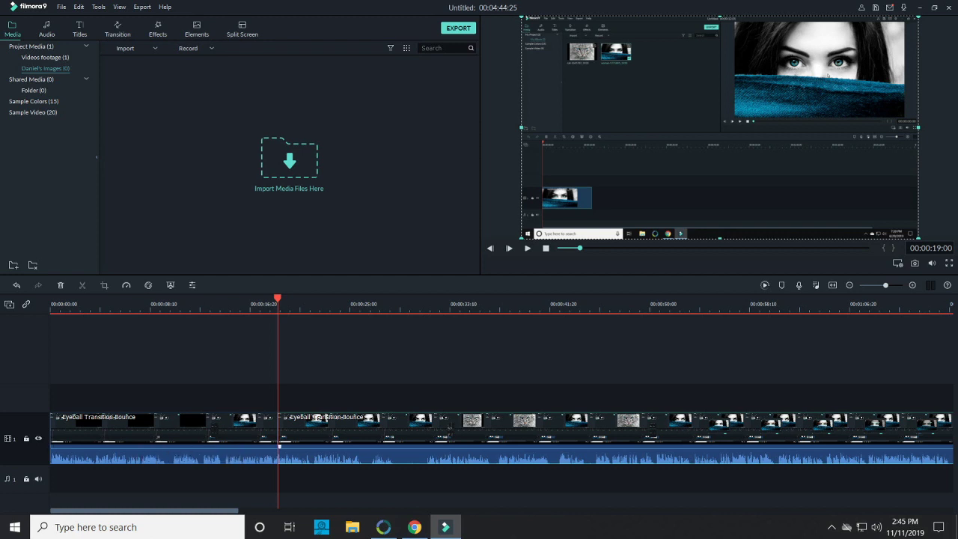
- Raise the first segment's audio volume to 6 dB and apply it
right_click(236, 431)
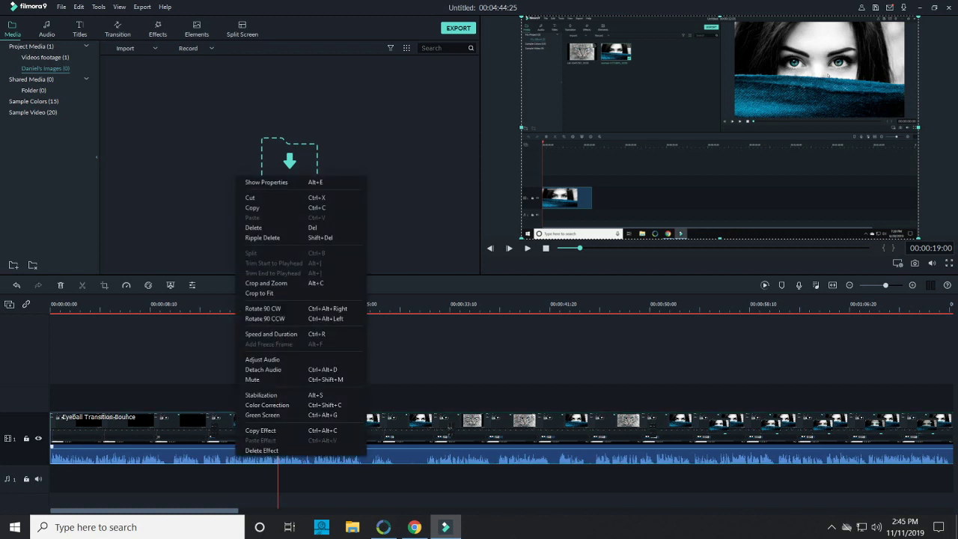
double_click(315, 418)
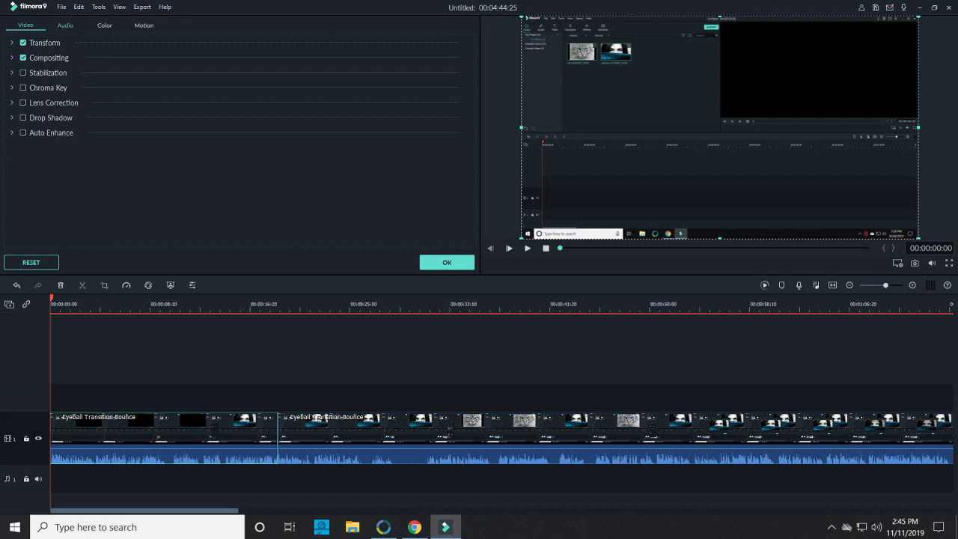
left_click(65, 25)
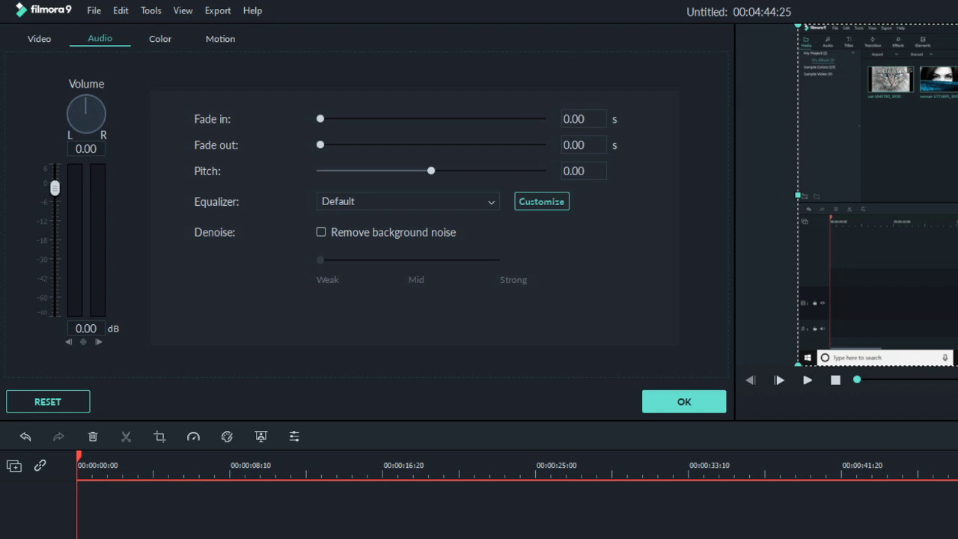
left_click_drag(55, 188, 55, 171)
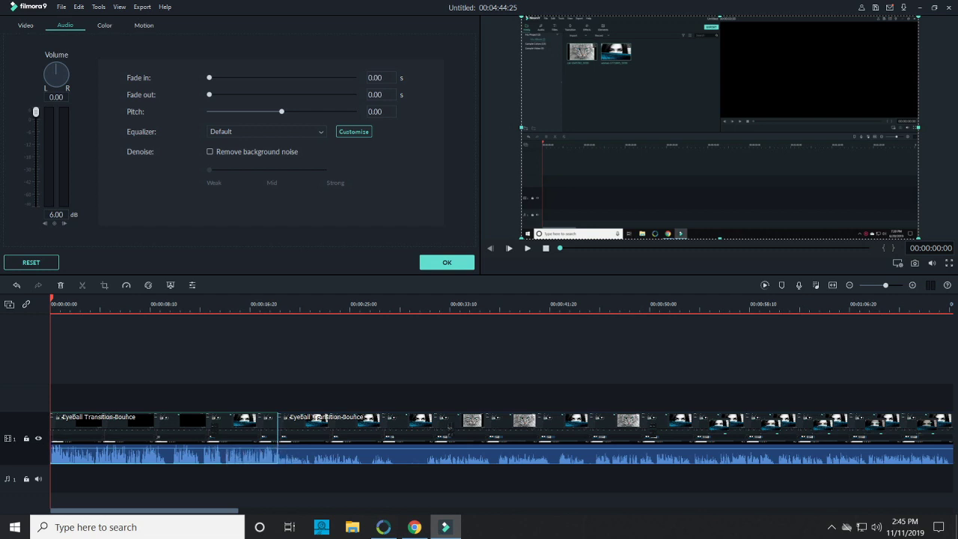
mouse_move(35, 111)
left_mouse_down()
mouse_move(36, 139)
mouse_move(36, 111)
left_mouse_up()
mouse_move(36, 112)
left_mouse_down()
mouse_move(36, 144)
mouse_move(36, 111)
left_mouse_up()
left_click(447, 262)
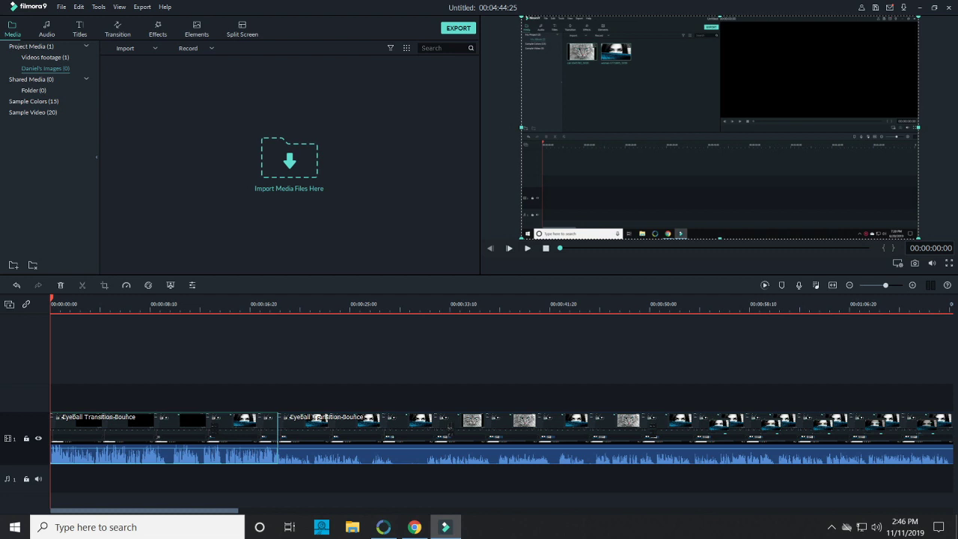
- In the Audio Mixer, raise the Video1 and Master levels to 6 dB
left_click(816, 285)
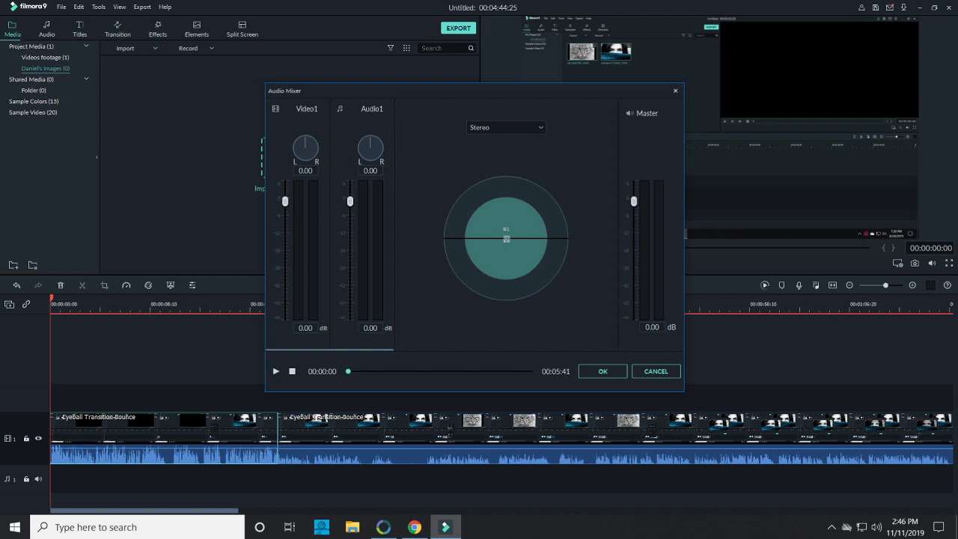
key("Escape")
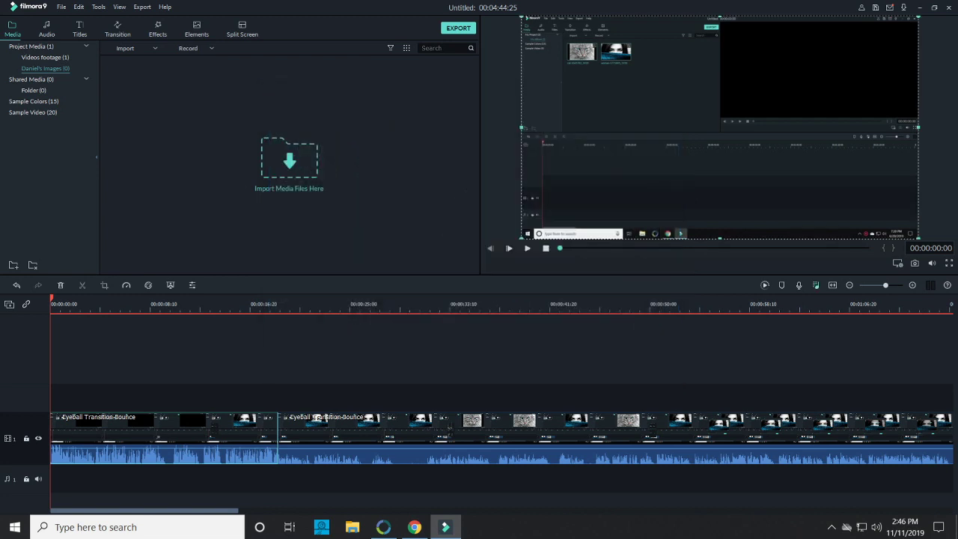
left_click(833, 286)
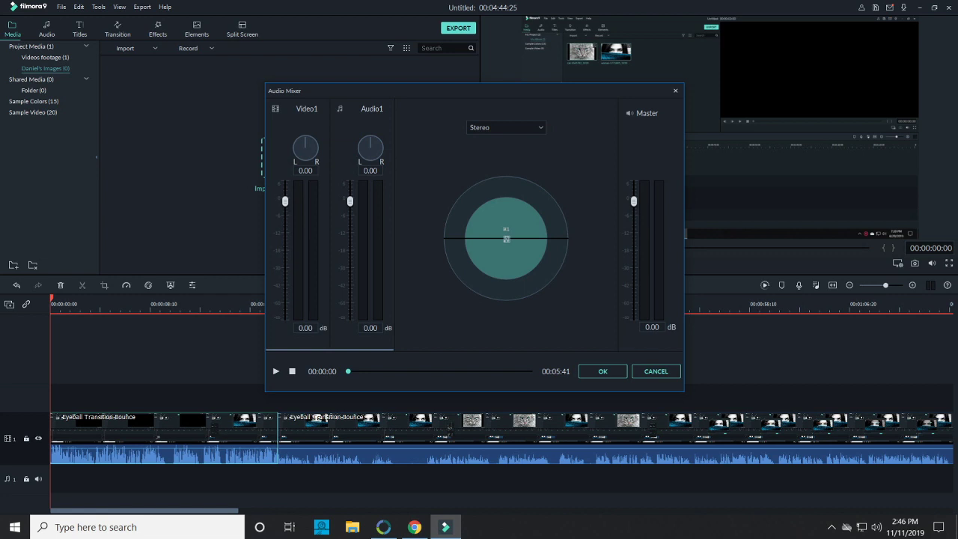
left_click_drag(284, 201, 285, 185)
left_click_drag(634, 201, 634, 185)
- Set the Audio1 track level to -6 dB and apply the mixer settings
left_click(370, 328)
left_click_drag(350, 200, 349, 219)
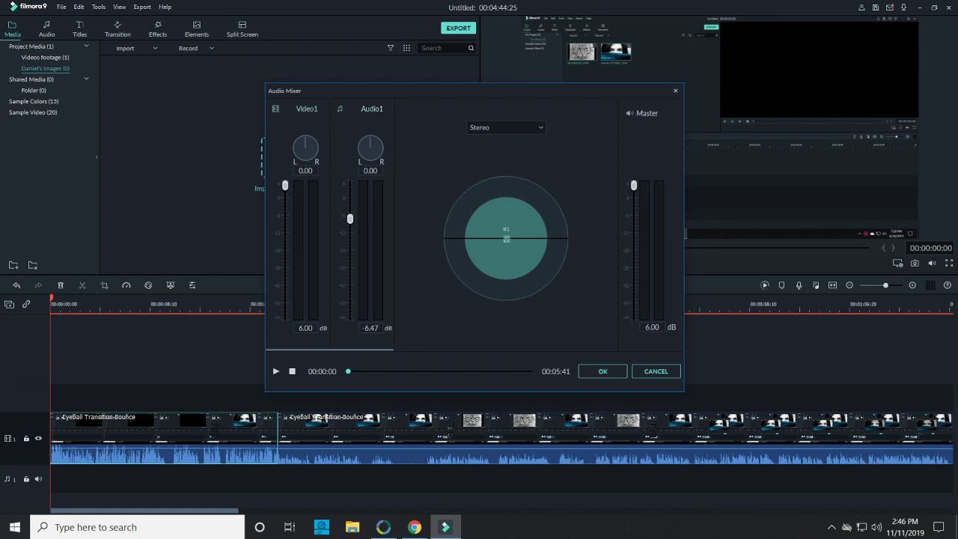
left_click(371, 328)
type("-6")
key("Return")
left_click(603, 372)
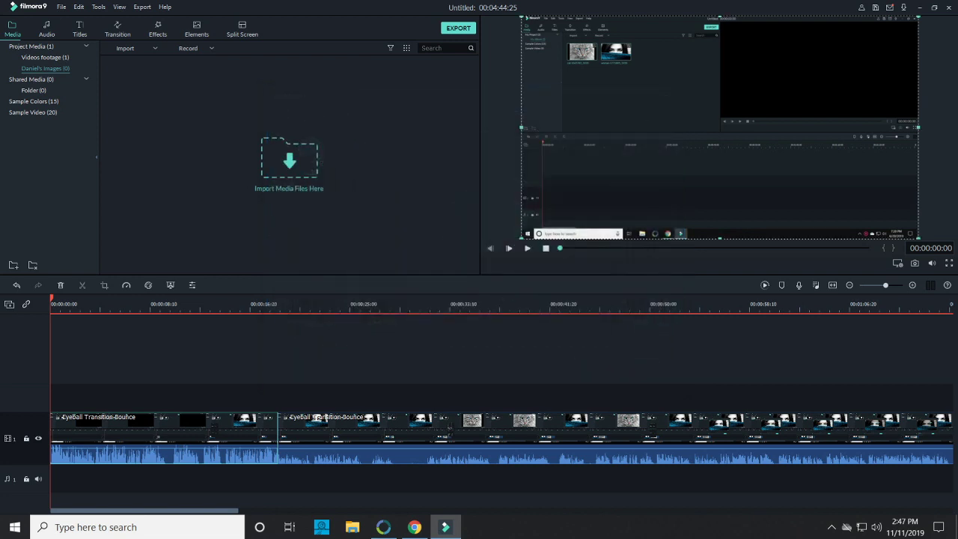
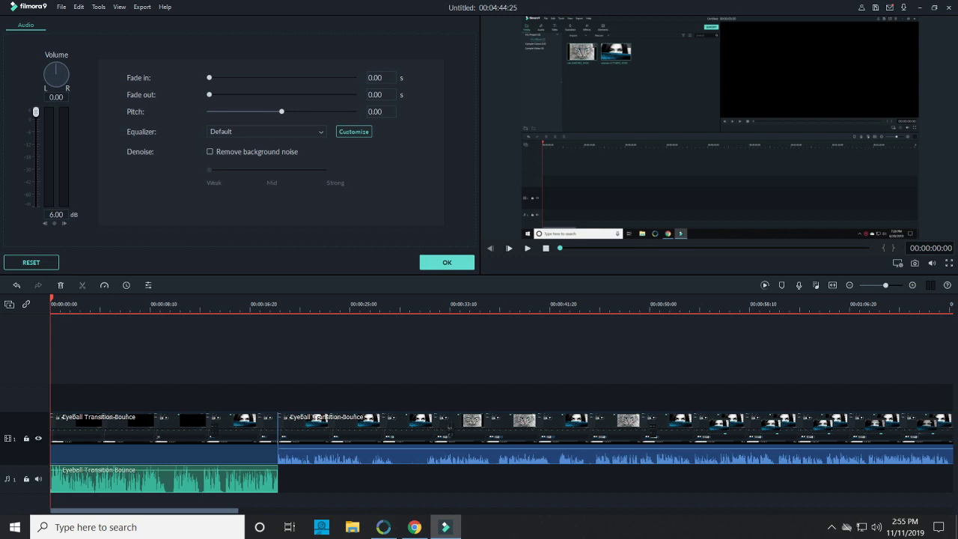
- Set the second segment's audio equalizer preset to Low Bass
left_click(315, 418)
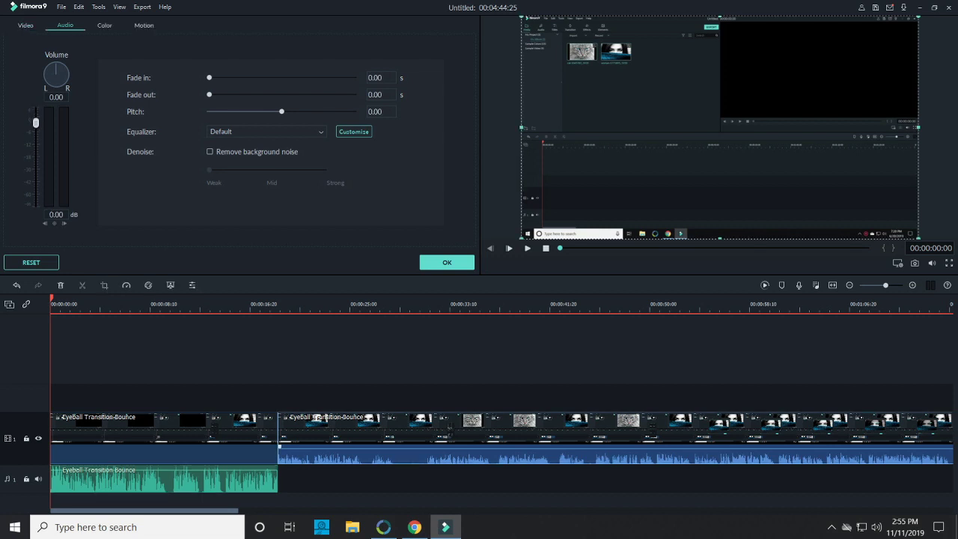
left_click(447, 263)
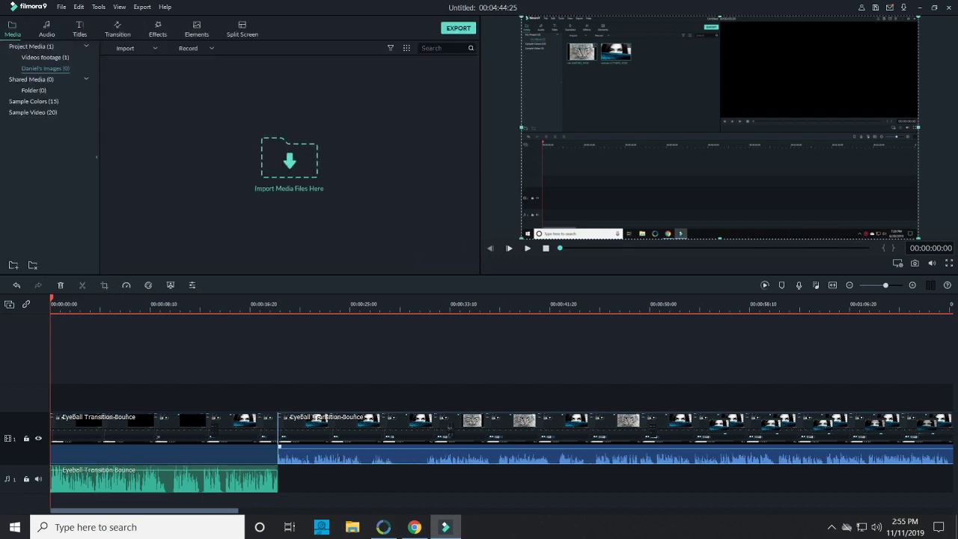
double_click(316, 417)
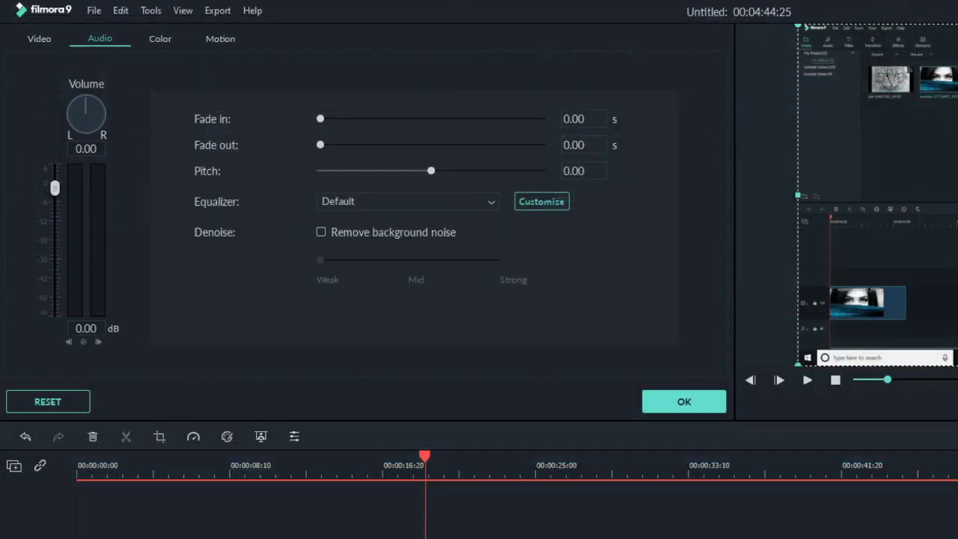
left_click(491, 202)
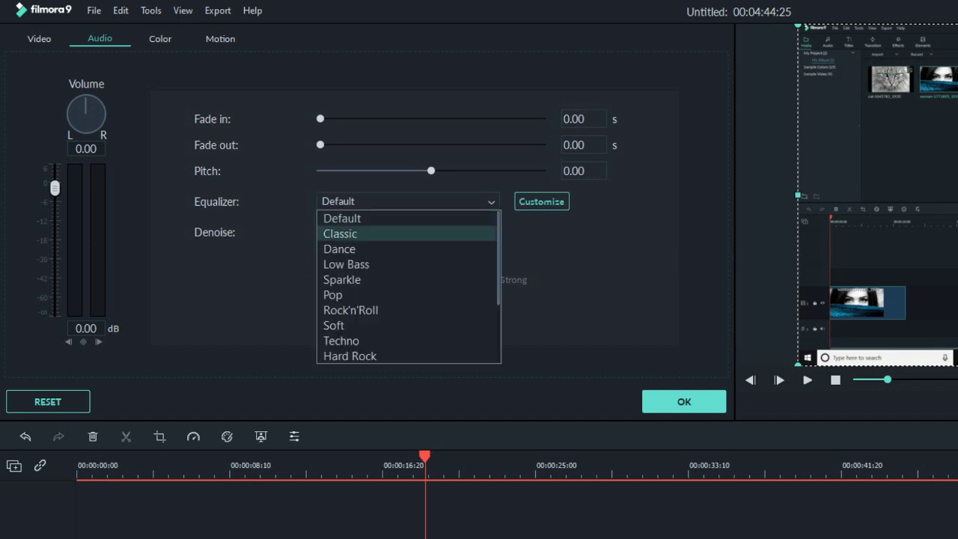
key("Down")
key("Down")
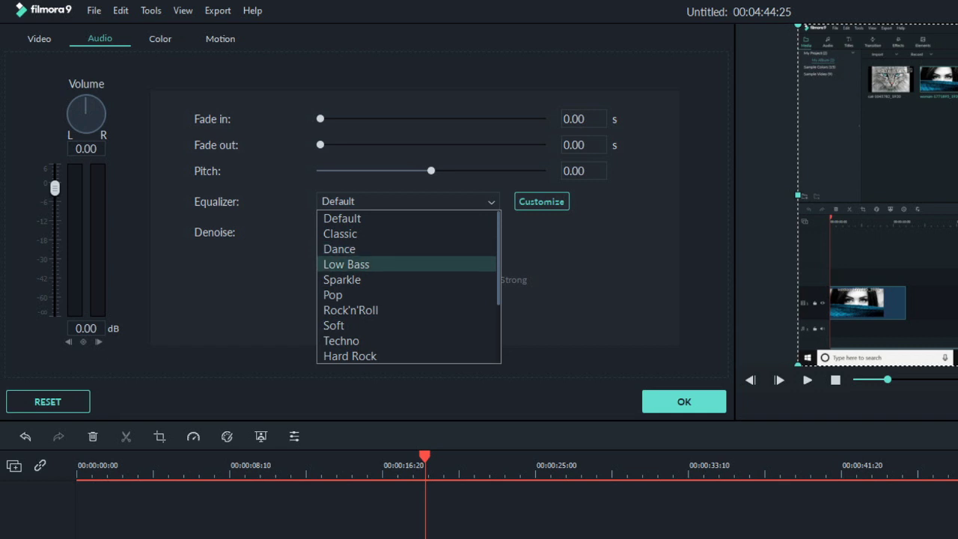
key("Down")
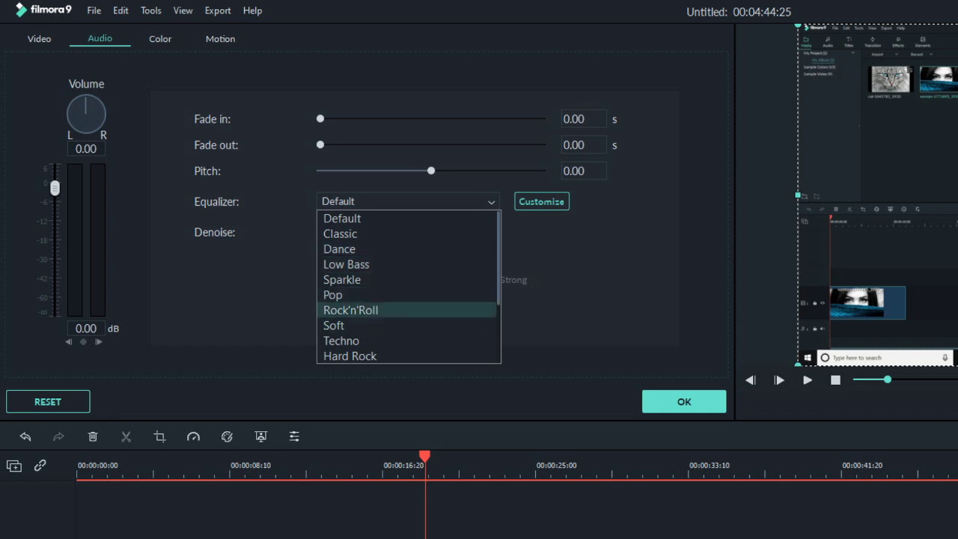
key("Up")
key("Up")
key("Down")
key("Return")
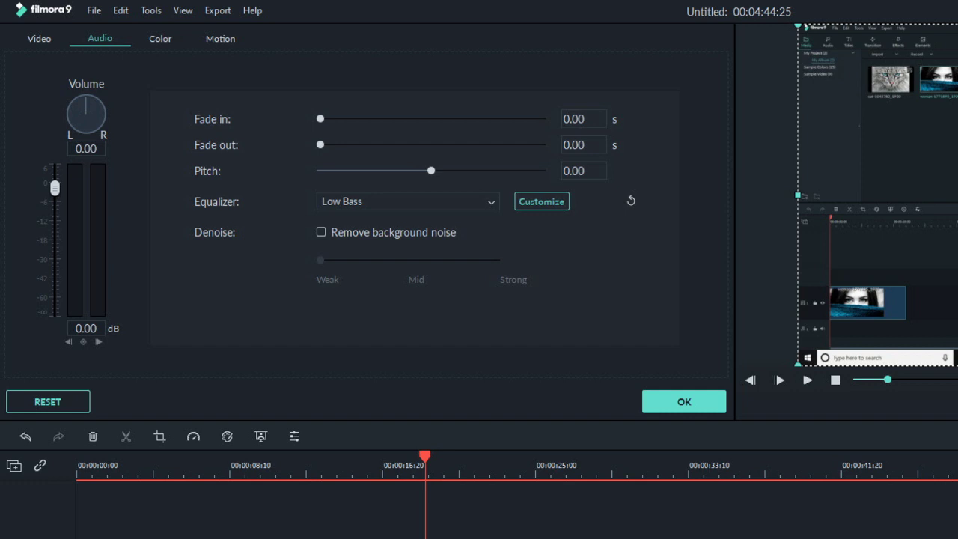
- Set the second segment's audio equalizer preset to Custom and open its band customization
key("alt+Down")
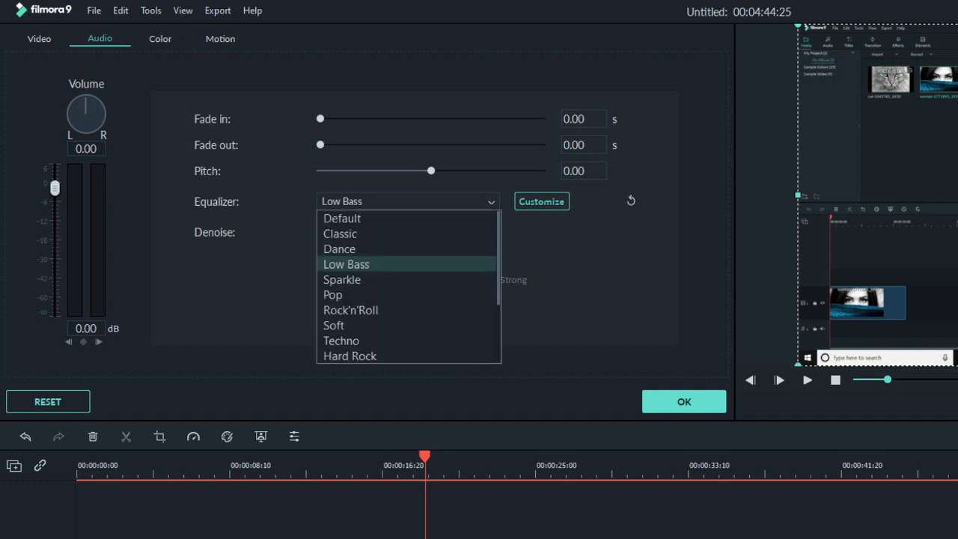
key("Down")
key("Down")
key("Down")
key("Down")
key("Down")
key("Down")
key("Down")
key("Down")
key("Down")
key("Down")
key("Down")
key("Down")
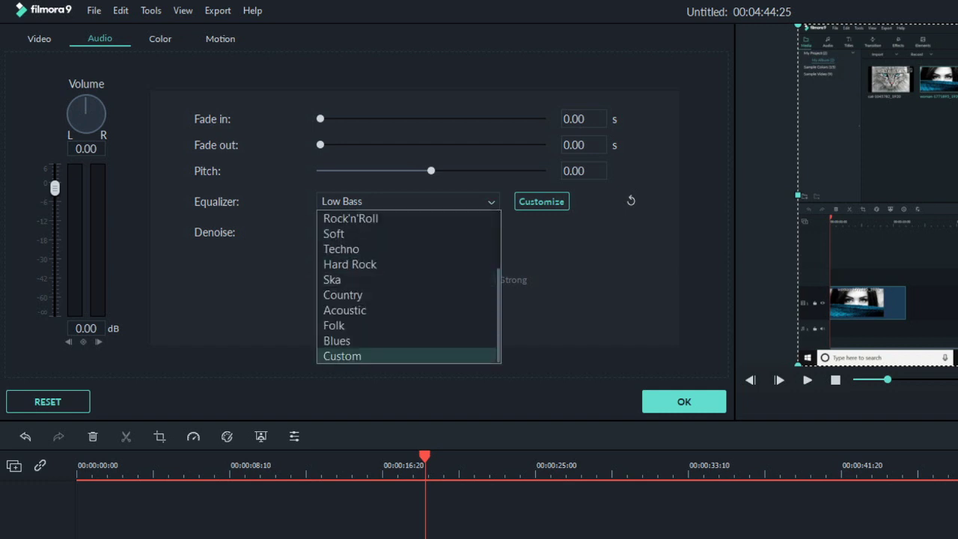
key("Return")
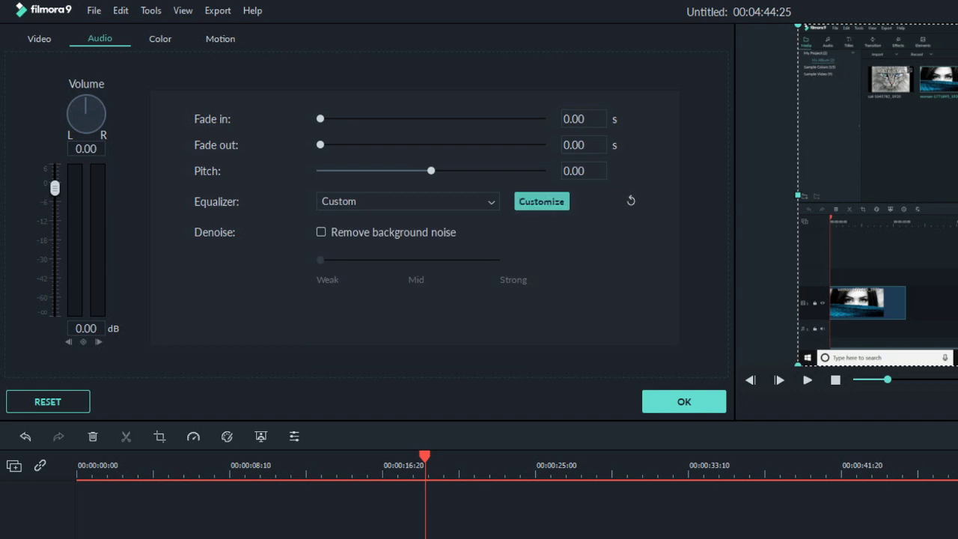
left_click(542, 201)
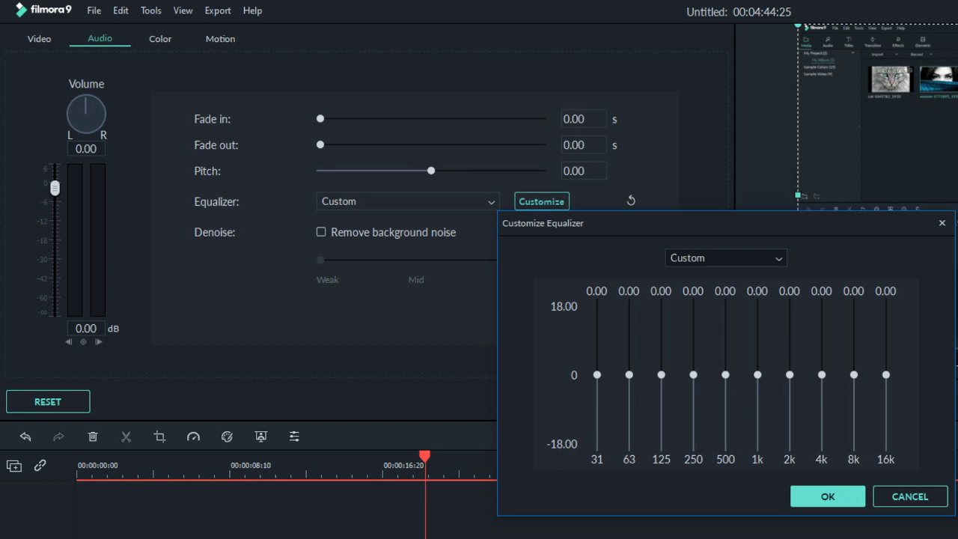
left_click_drag(569, 223, 525, 248)
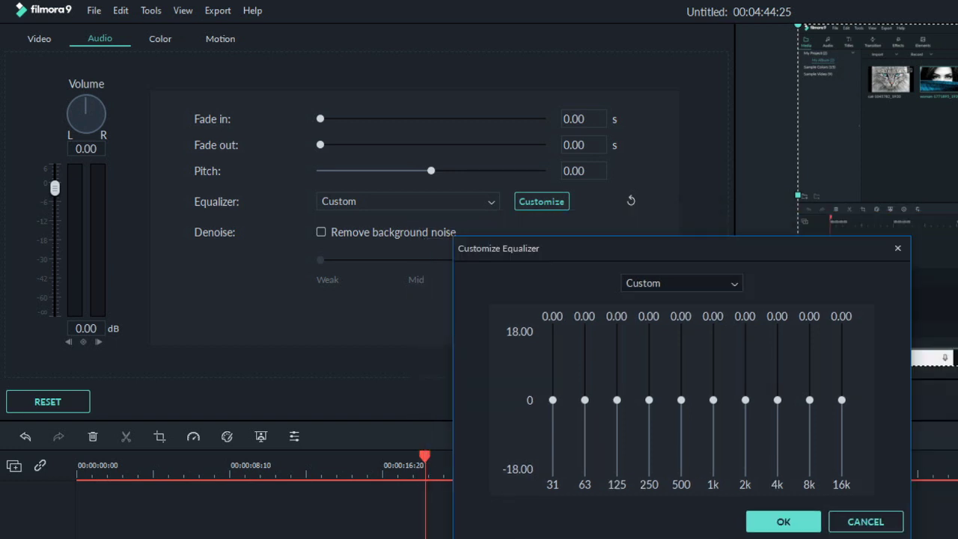
- Try the Hard Rock and Low Bass presets in the equalizer customization, and return it to Custom
left_click(682, 283)
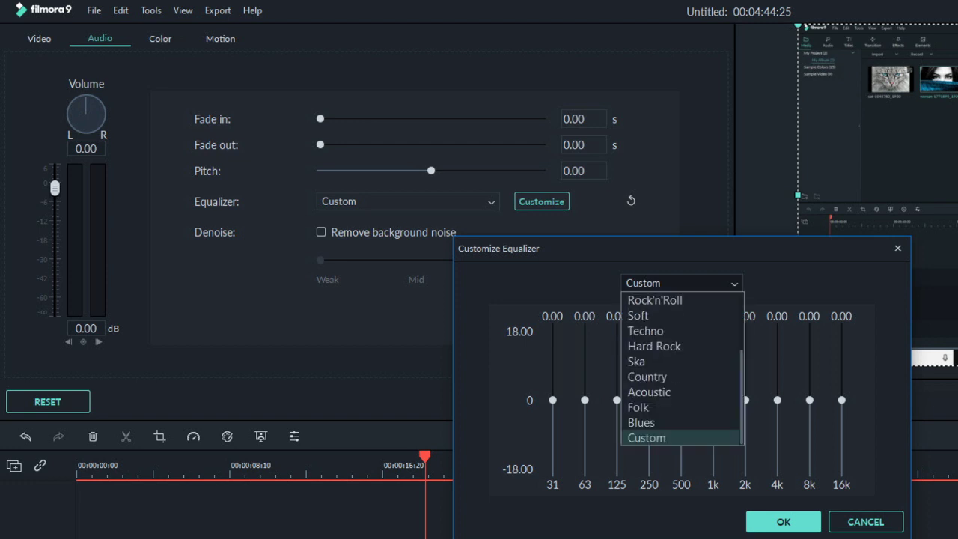
scroll(682, 362, "up", 1)
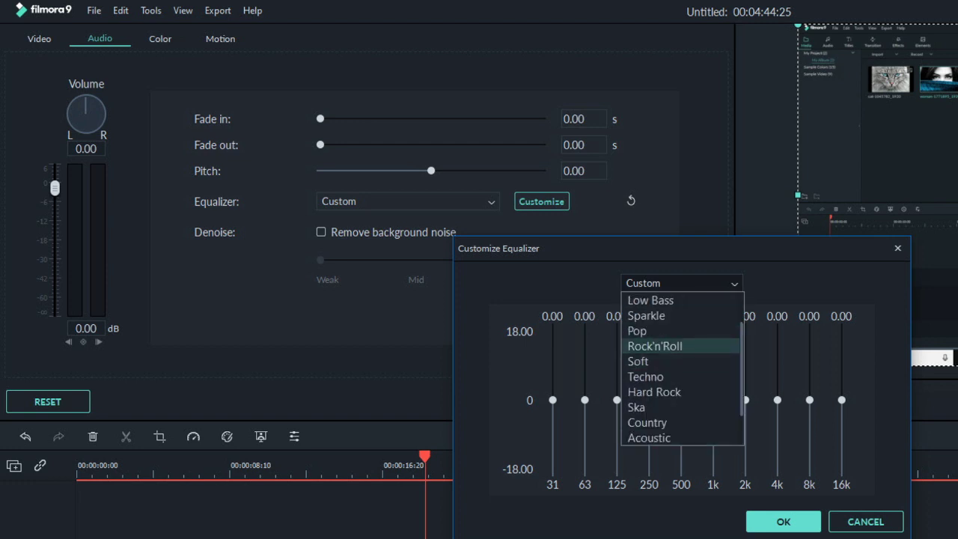
left_click(655, 391)
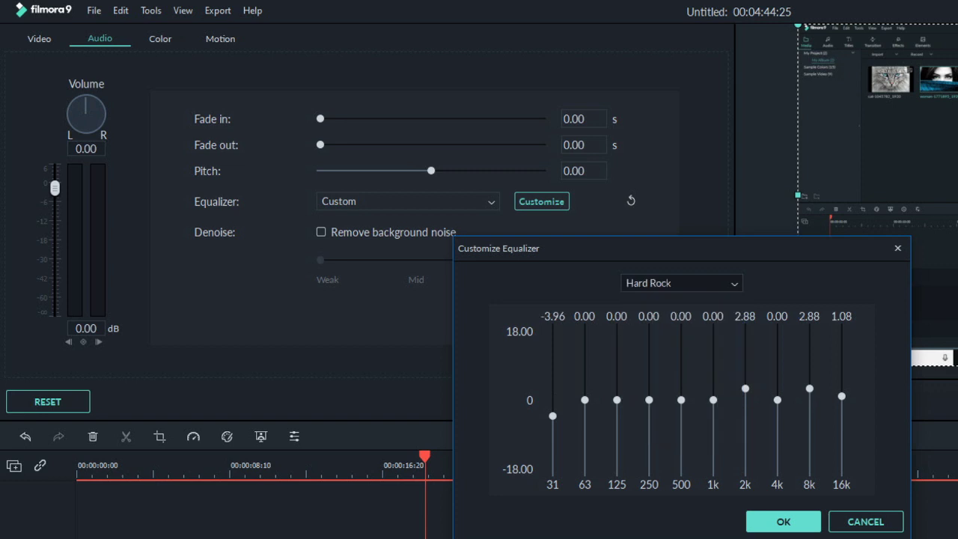
left_click(682, 283)
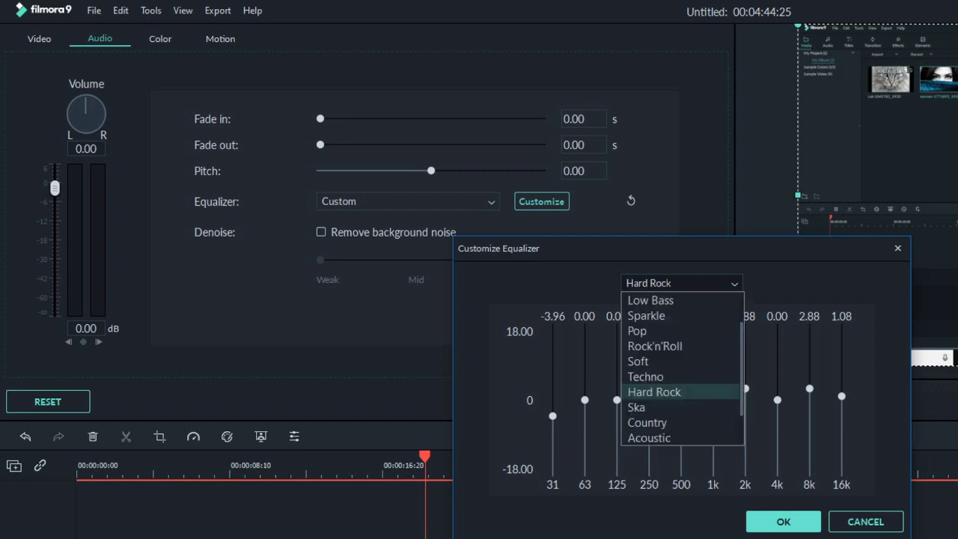
left_click(651, 300)
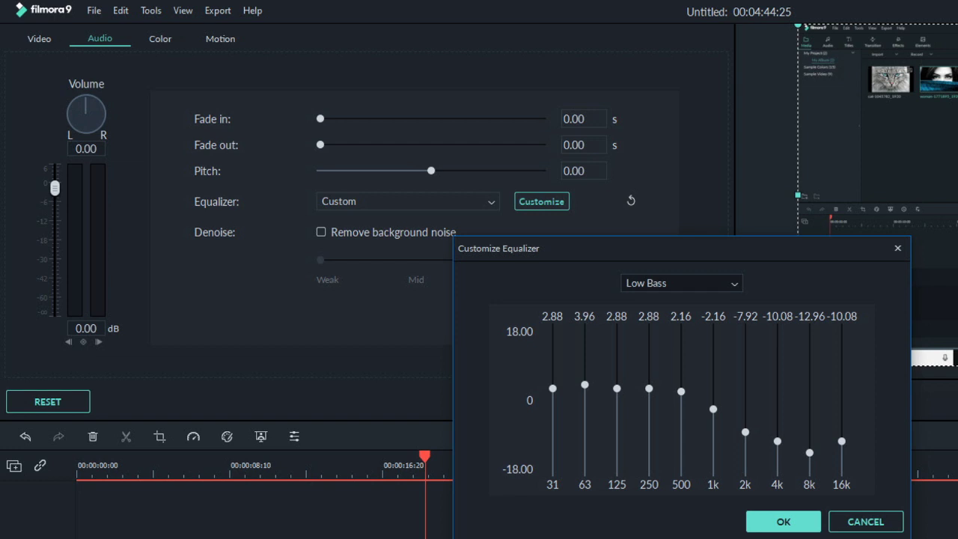
left_click(682, 284)
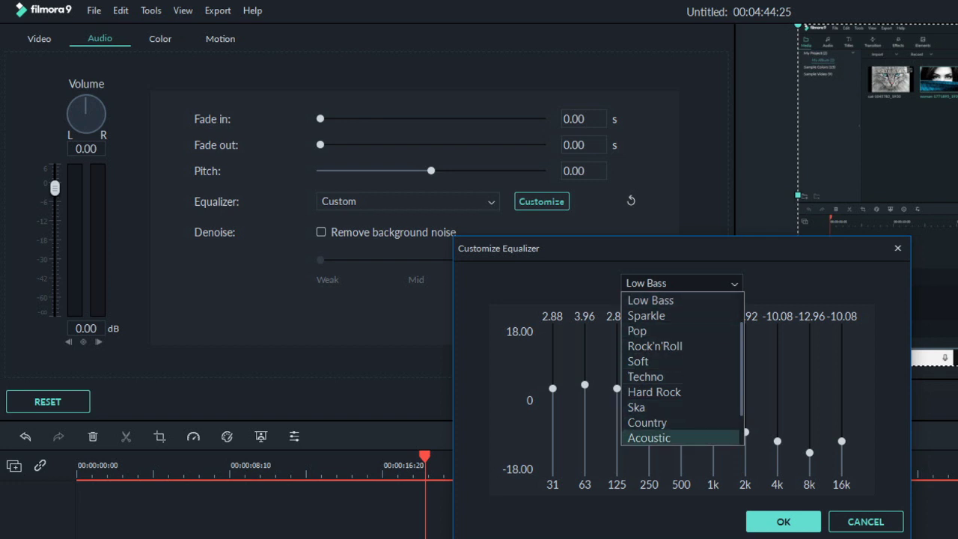
scroll(674, 331, "down", 1)
left_click(647, 438)
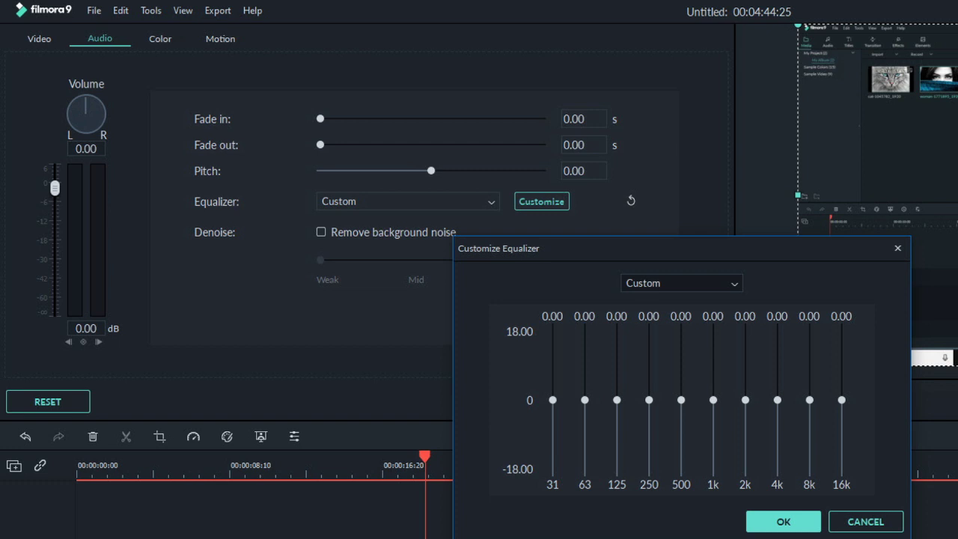
- Set the equalizer bands 31 to -0.38, 63 to 3.22, 125 to 5.12, 250 to 4.93, 500 to 2.08, 8k to 1.89, 16k to 5.12
left_click_drag(584, 399, 681, 392)
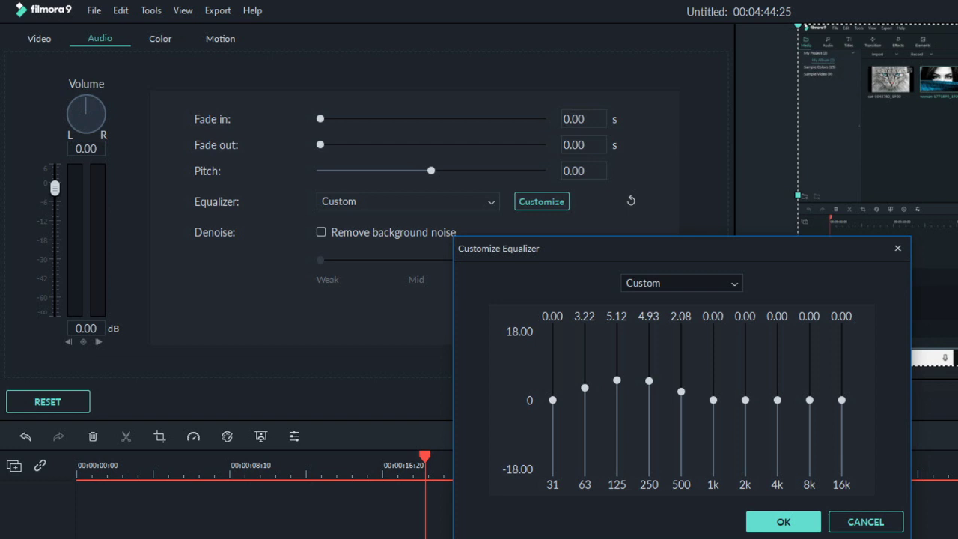
mouse_move(552, 400)
left_mouse_down()
mouse_move(552, 349)
mouse_move(552, 402)
left_mouse_up()
left_click_drag(841, 400, 809, 393)
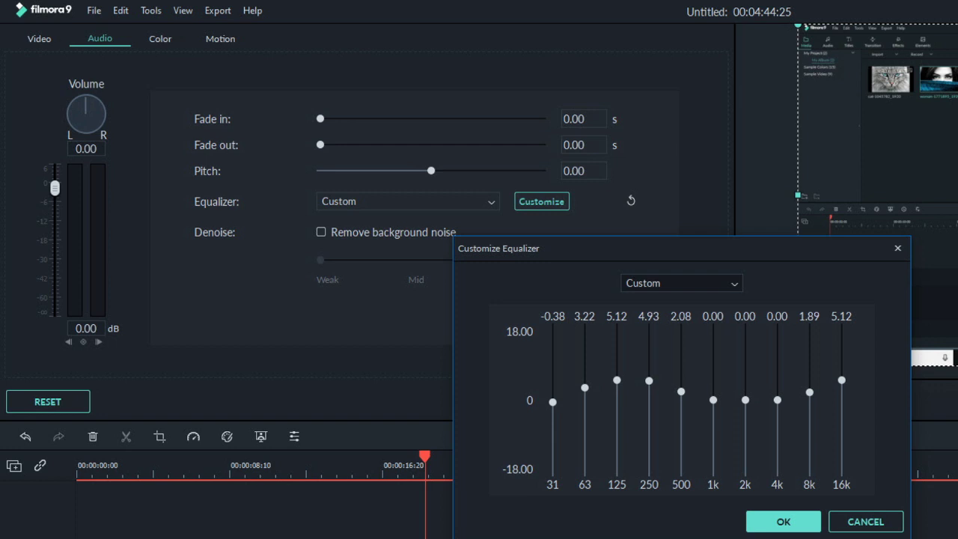
left_click(783, 522)
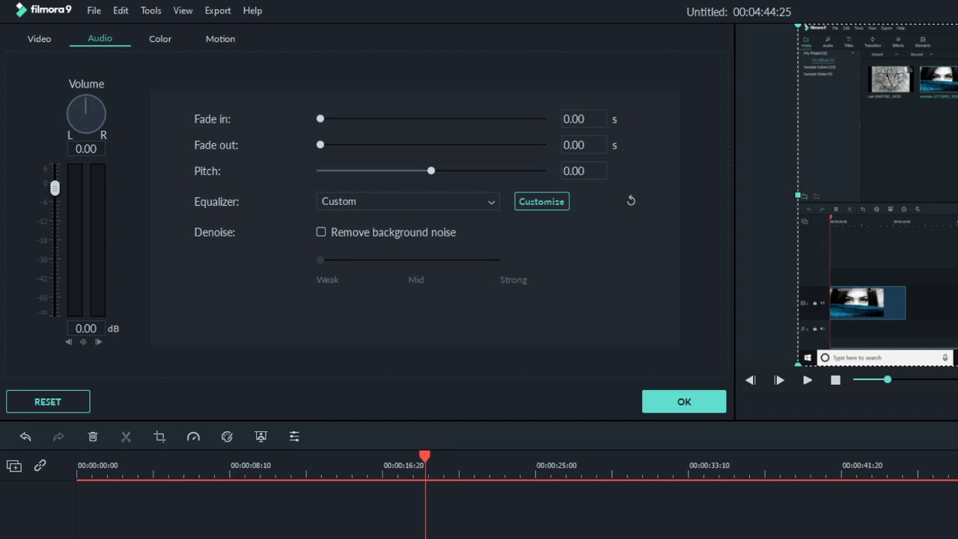
- Select the detached audio clip of the first segment and return the playhead to the start of the timeline
right_click(350, 537)
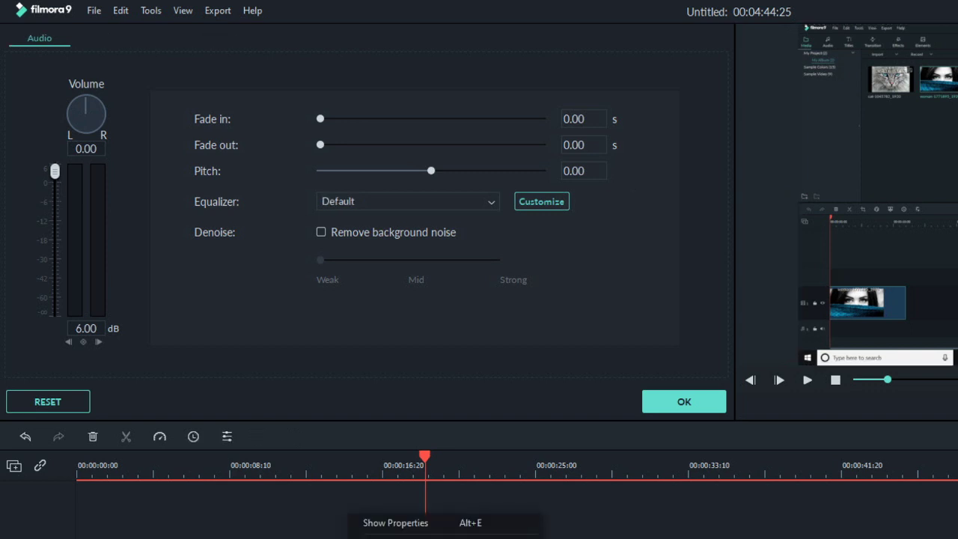
left_click(78, 466)
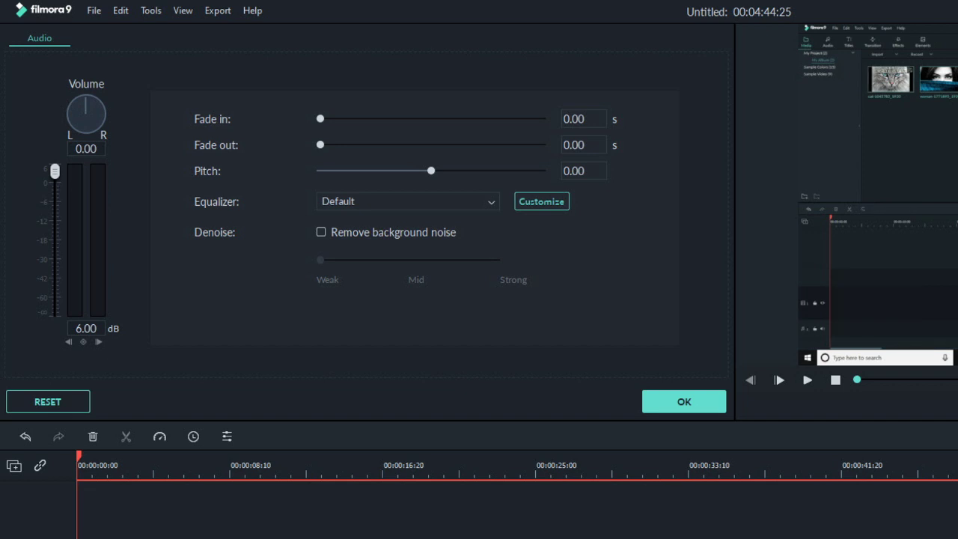
left_click(542, 202)
left_click(725, 258)
scroll(725, 345, "down", 3)
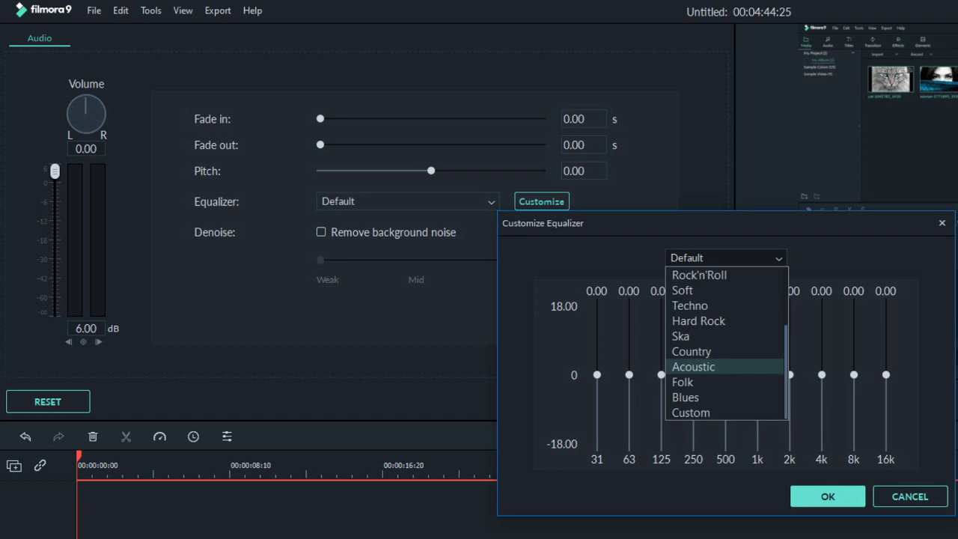
left_click(690, 412)
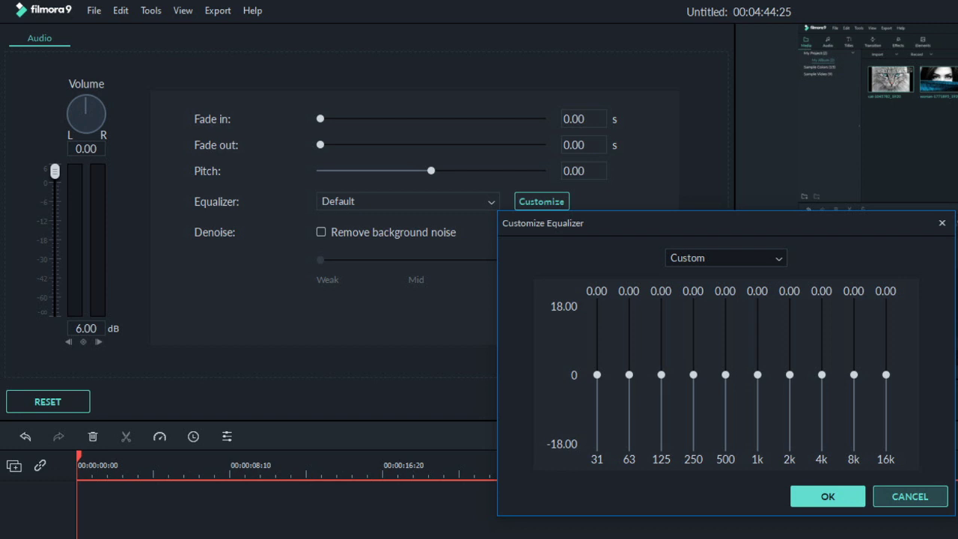
left_click(910, 497)
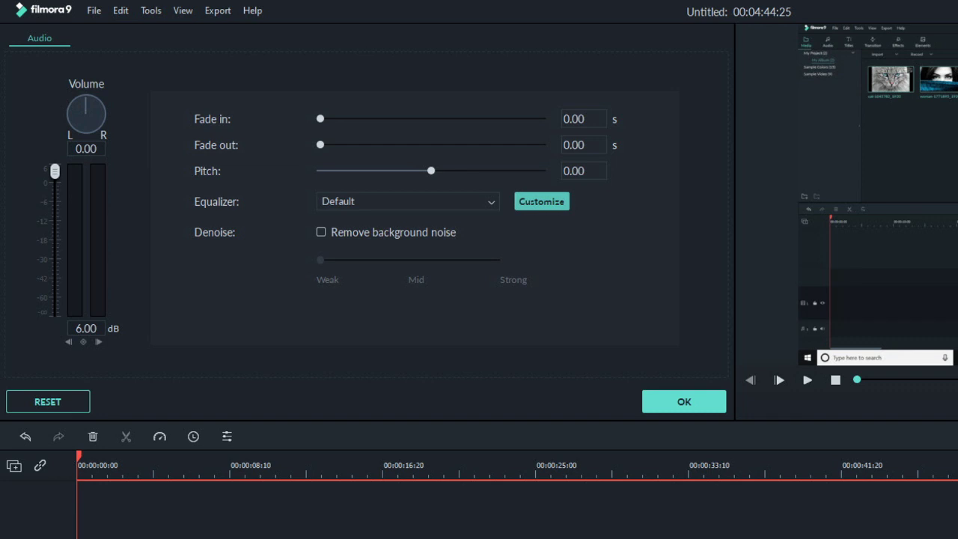
- Shape the audio clip's custom equalizer bands from 31 to 16k to about -18, -13, -9, -4, 1, 4, 4, -3, -13 and -18
left_click(541, 202)
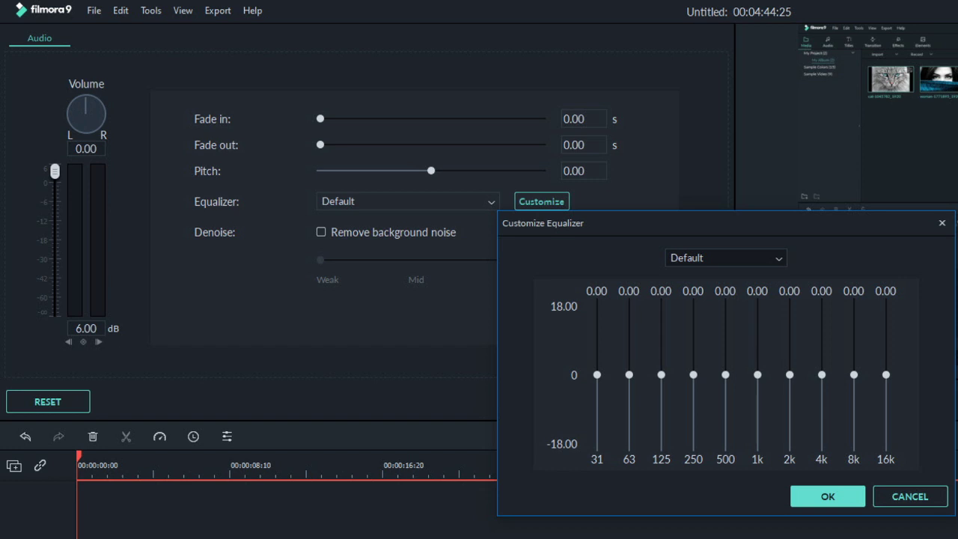
left_click_drag(596, 375, 597, 447)
left_click_drag(629, 374, 629, 430)
left_click_drag(661, 373, 662, 414)
left_click_drag(693, 374, 790, 360)
left_click_drag(886, 374, 887, 447)
left_click_drag(854, 374, 855, 424)
mouse_move(822, 375)
left_mouse_down()
mouse_move(822, 398)
mouse_move(822, 386)
left_mouse_up()
left_click_drag(854, 425, 854, 427)
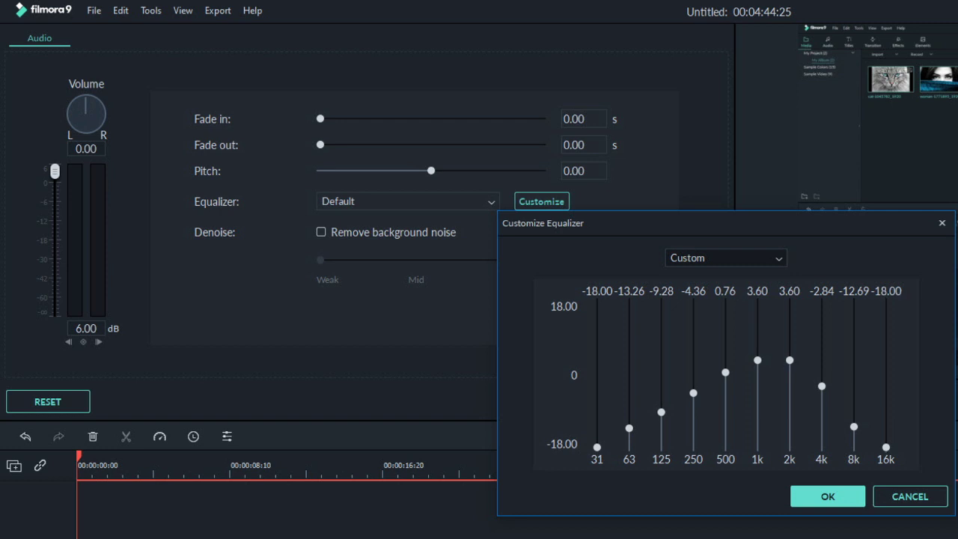
- Refine the equalizer bands 63 to -15.16, 125 to -12.32, 250 to -5.31 and 8k to -10.61, and apply the custom curve
left_click_drag(629, 428, 662, 424)
left_click_drag(694, 393, 694, 397)
left_click_drag(855, 427, 854, 418)
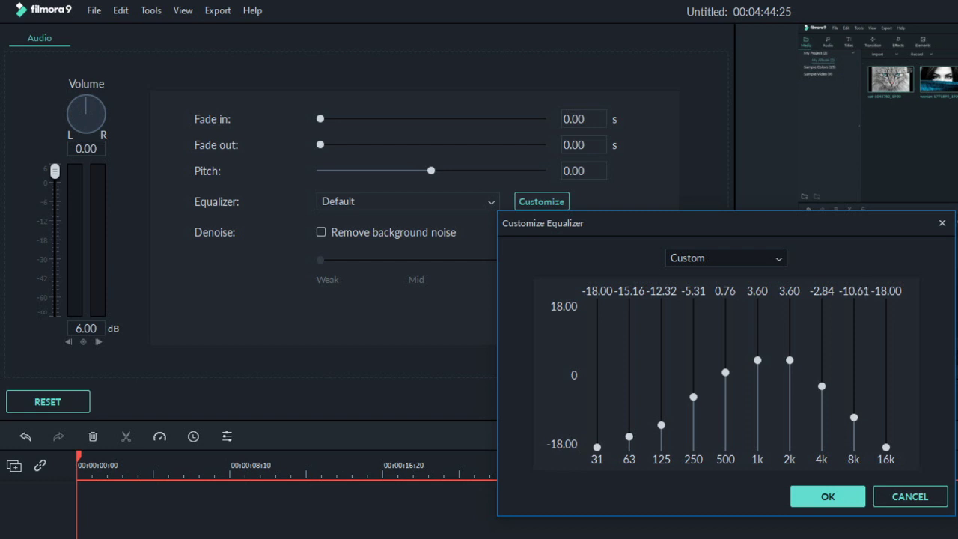
left_click(828, 497)
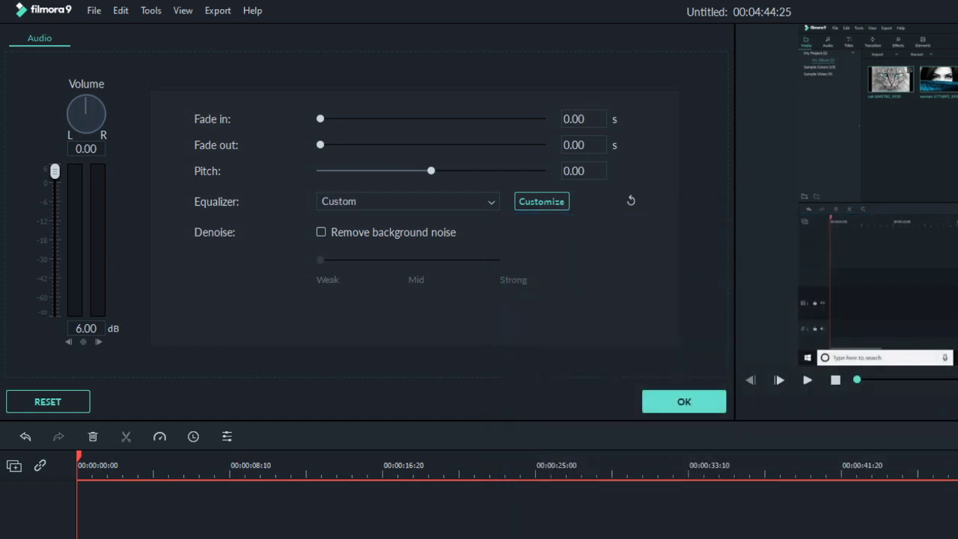
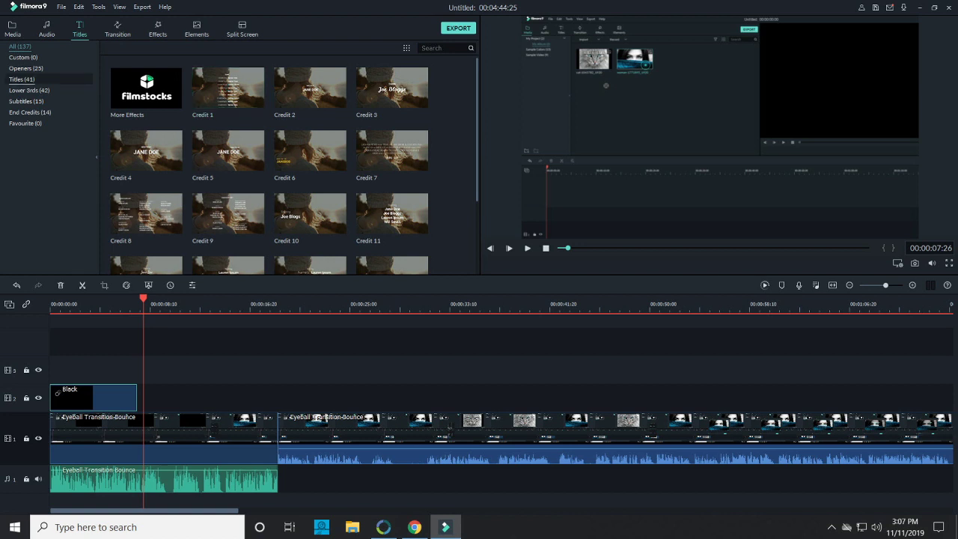
- Add the Lower Third 3 title to video track 2 over the end of the first segment, and lock video track 1
left_click(29, 101)
left_click(29, 90)
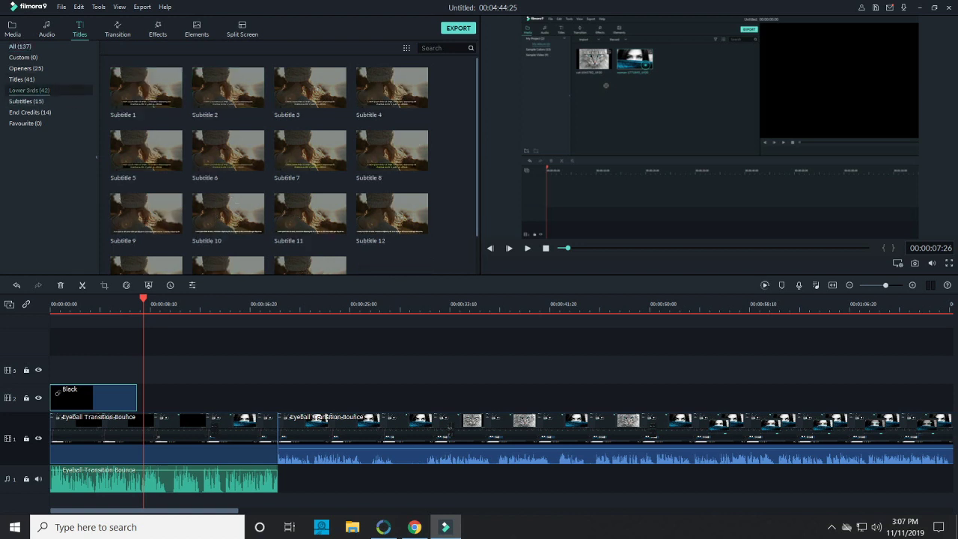
left_click_drag(310, 88, 248, 397)
key("Down")
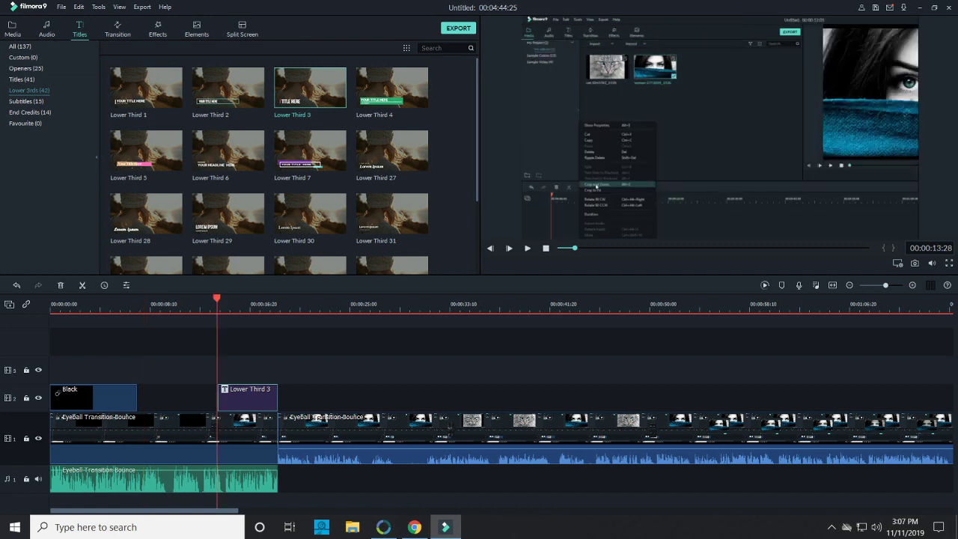
key("space")
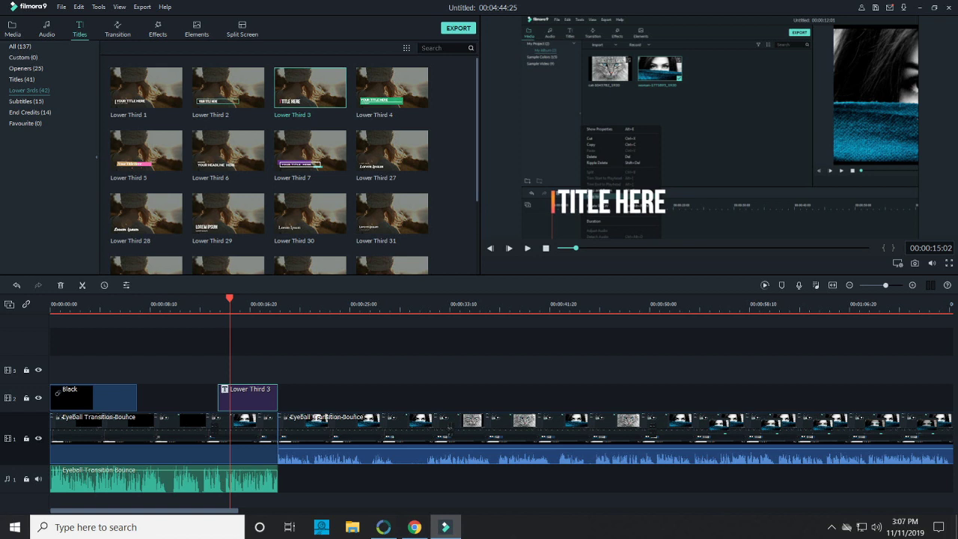
left_click(26, 439)
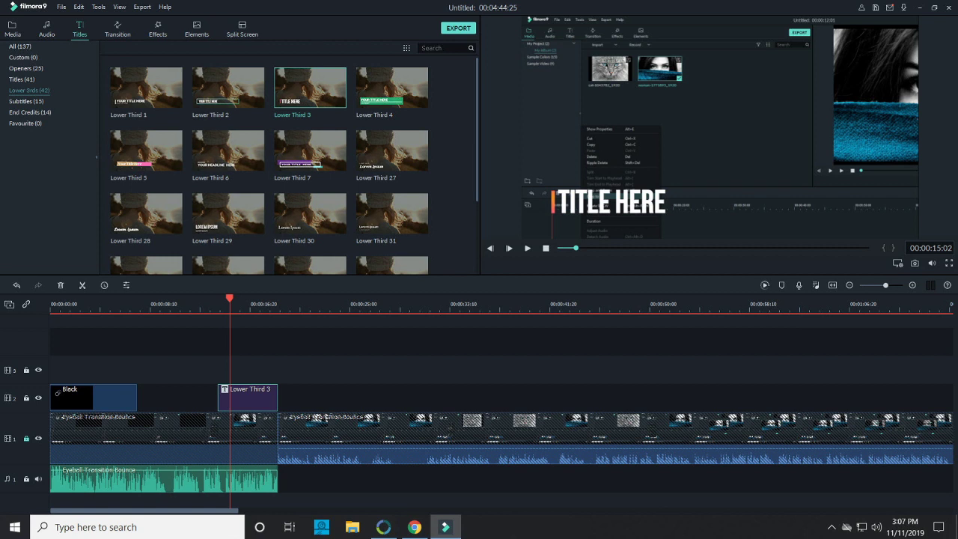
- Replace the Lower Third 3 title's text with TEXT plus a line break, and shift its orange bar slightly closer to the text
double_click(250, 399)
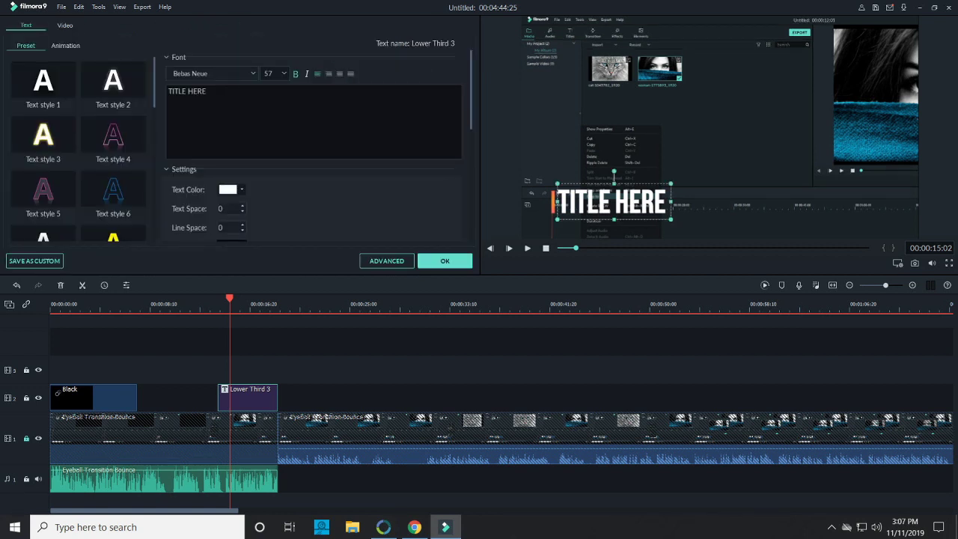
key("ctrl+a")
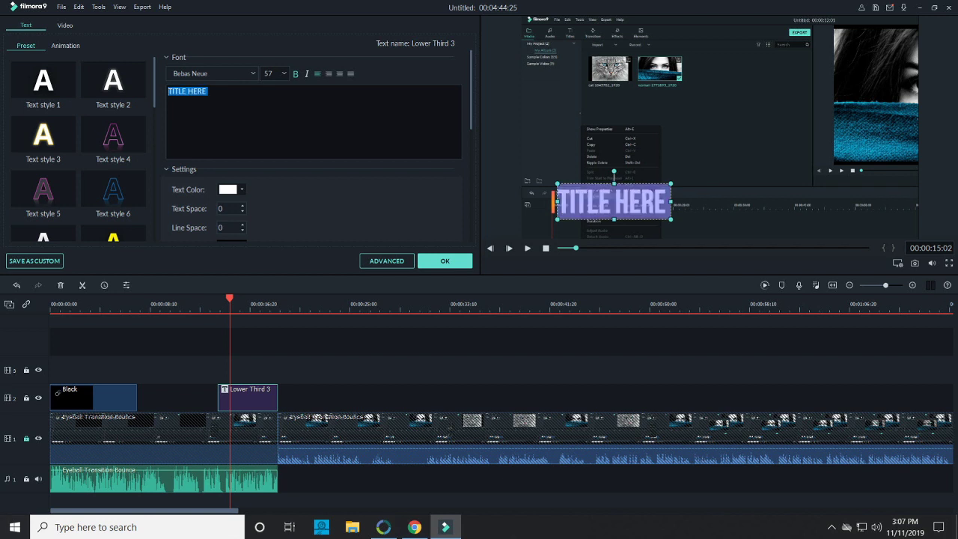
type("TEXT")
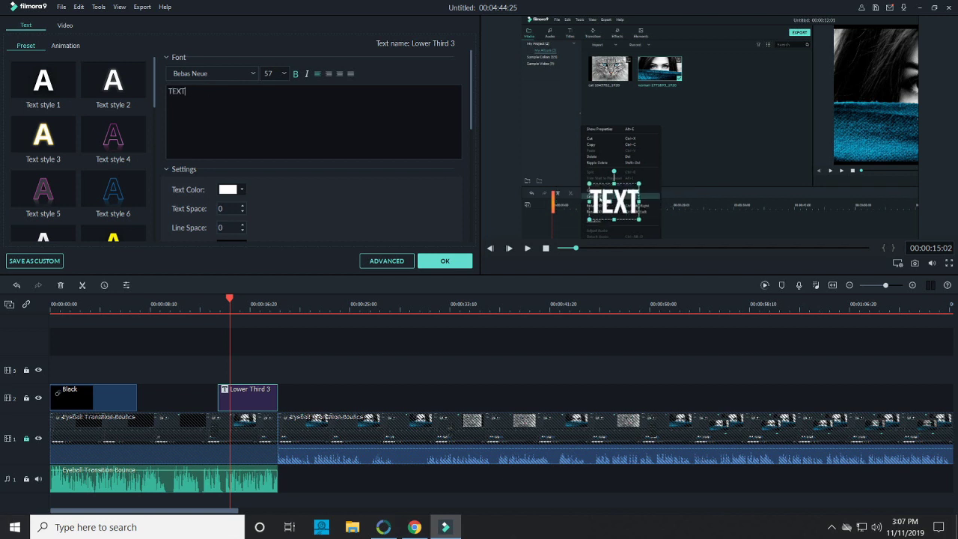
key("Return")
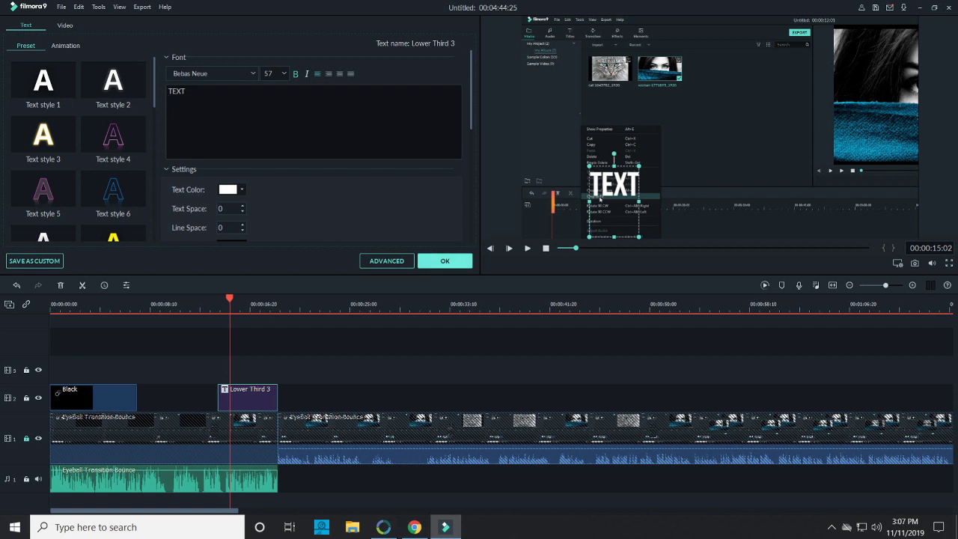
mouse_move(553, 202)
left_mouse_down()
mouse_move(562, 159)
mouse_move(569, 173)
mouse_move(561, 202)
left_mouse_up()
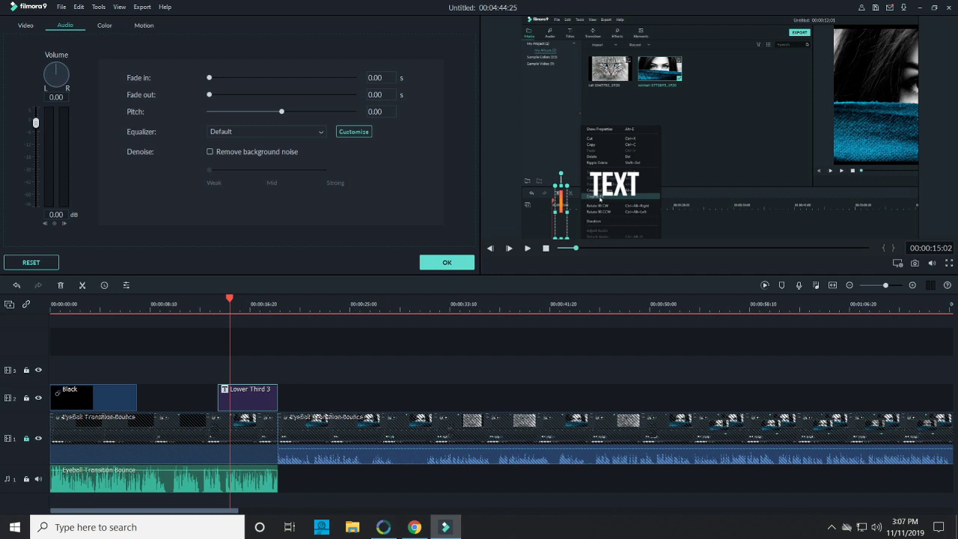
left_click(447, 262)
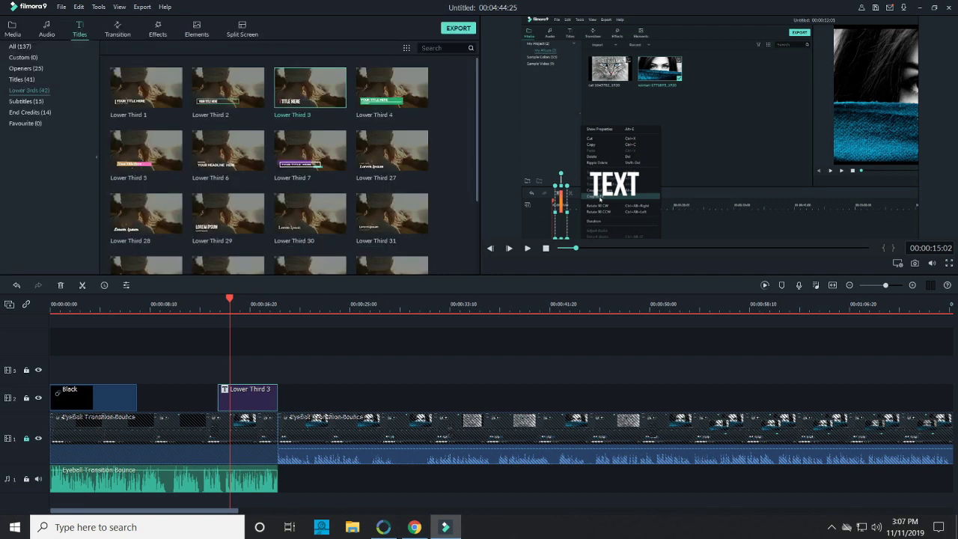
- In the advanced text editor, shift the TEXT box slightly up and right and delete the title's orange bar
double_click(599, 197)
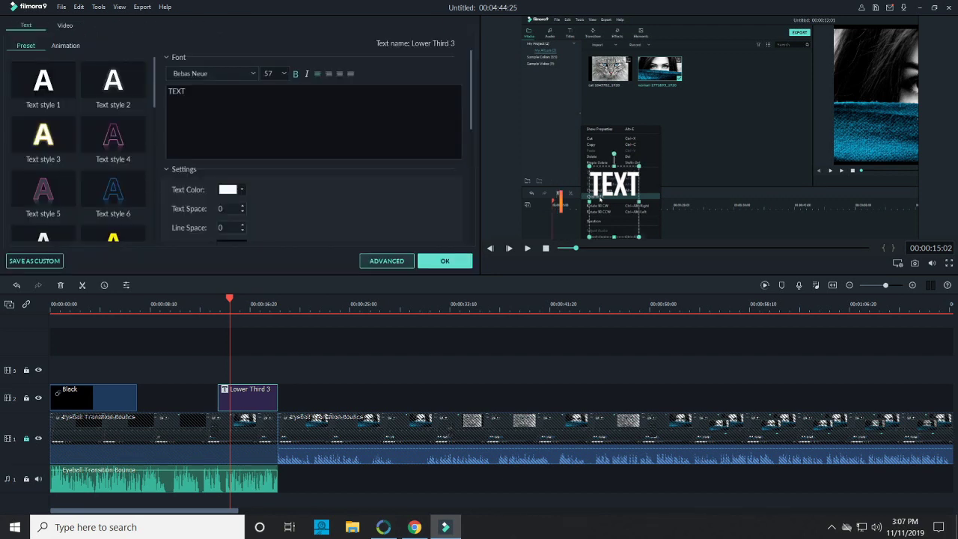
left_click(386, 261)
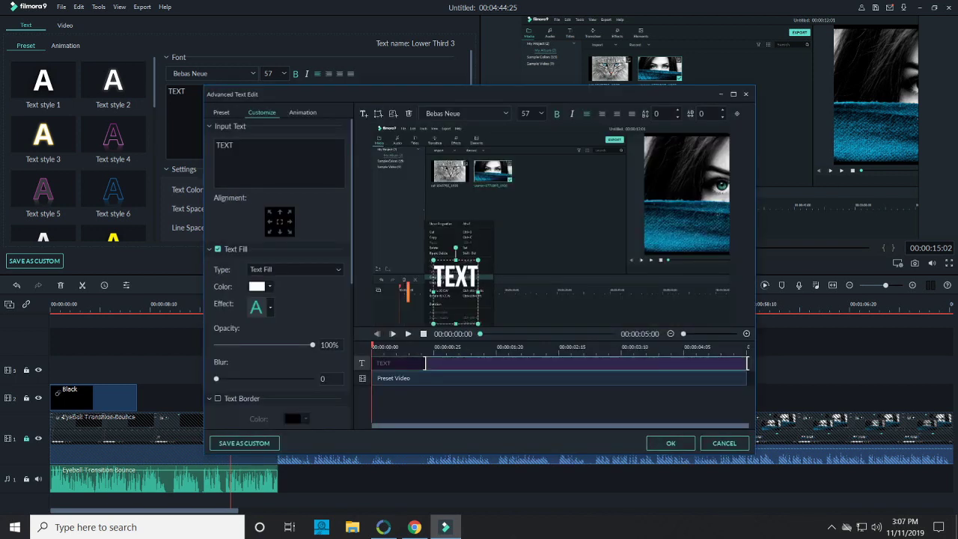
left_click_drag(455, 285, 475, 257)
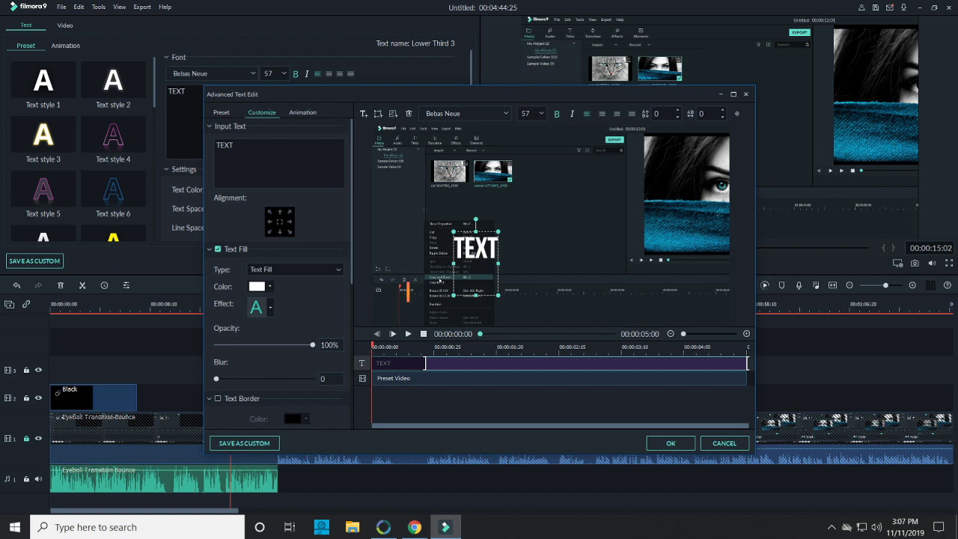
left_click(440, 281)
mouse_move(414, 278)
left_mouse_down()
mouse_move(455, 92)
mouse_move(416, 266)
left_mouse_up()
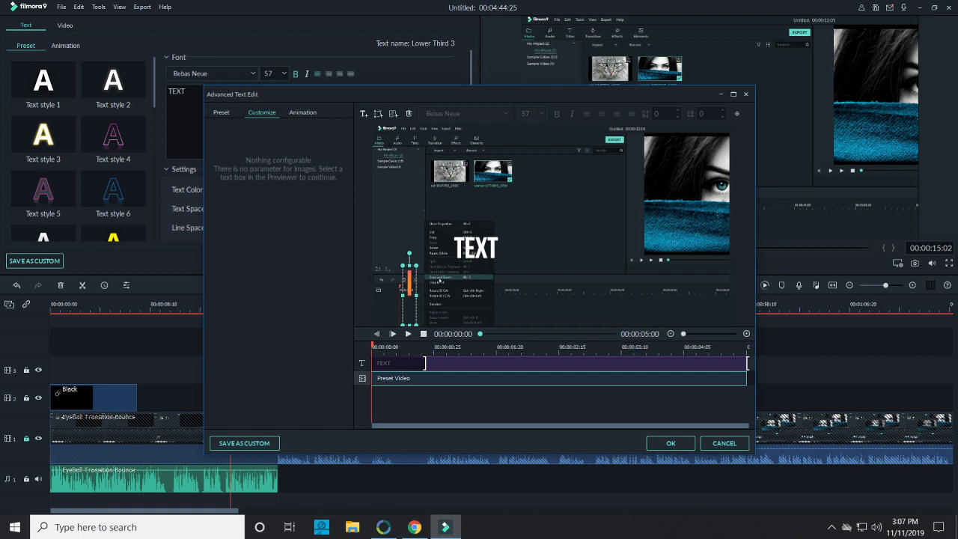
key("Delete")
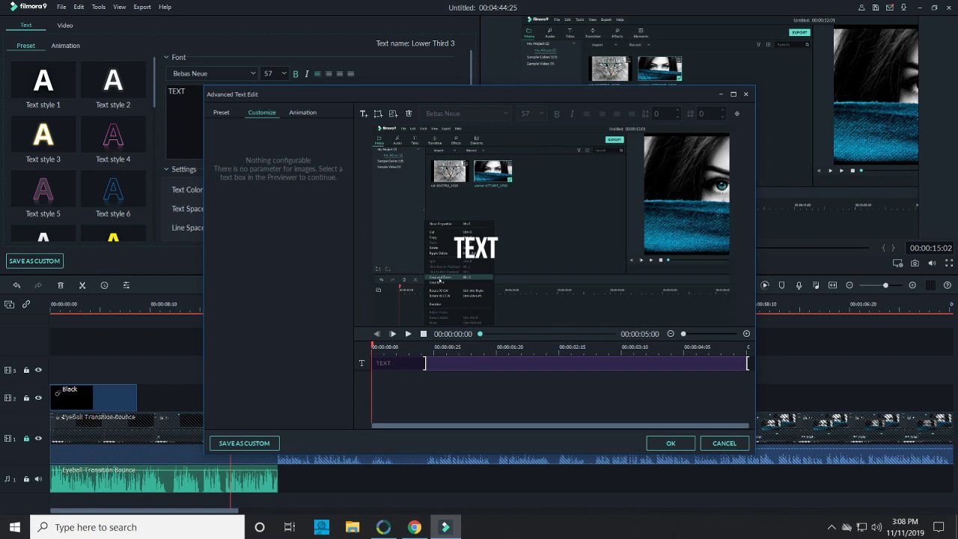
- View the animation presets for the TEXT box and save the advanced changes to the Lower Third 3 title
left_click(475, 247)
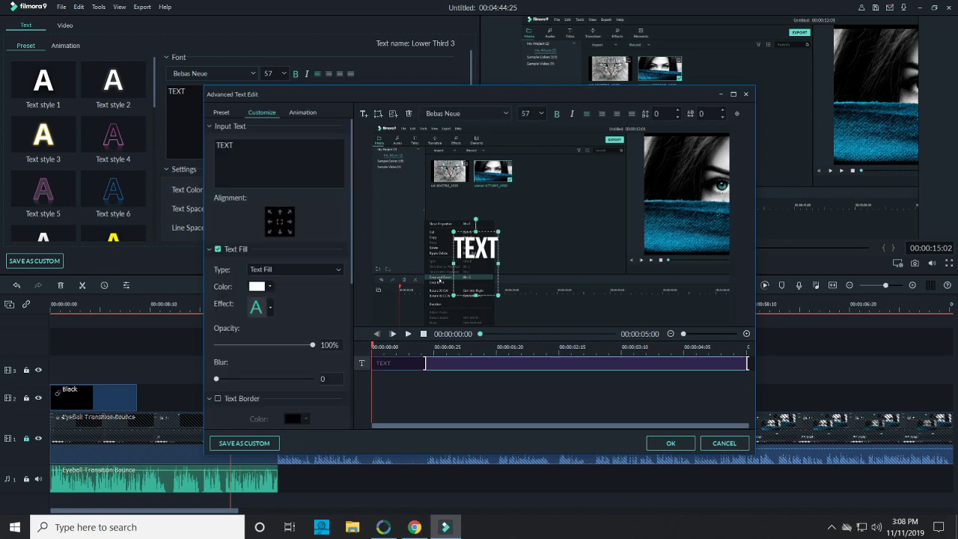
left_click(302, 113)
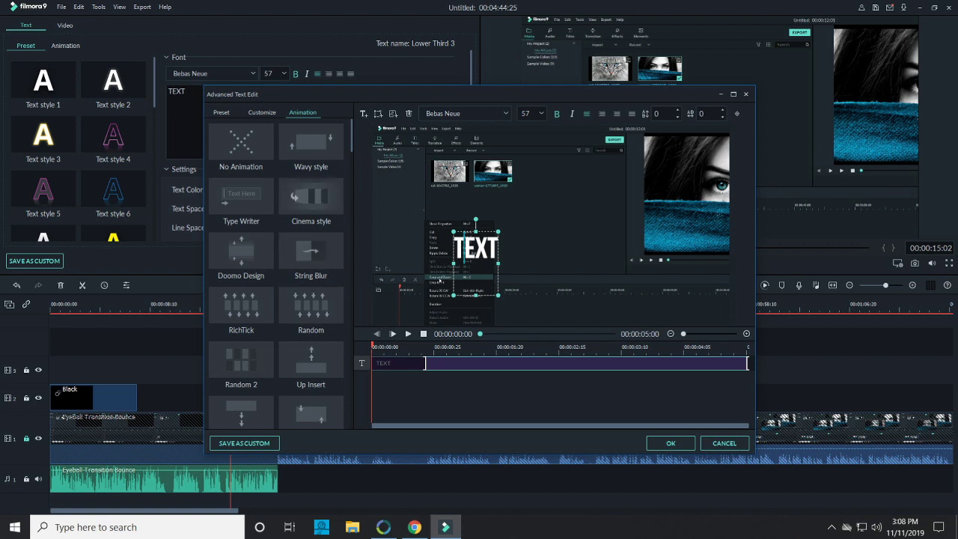
key("Escape")
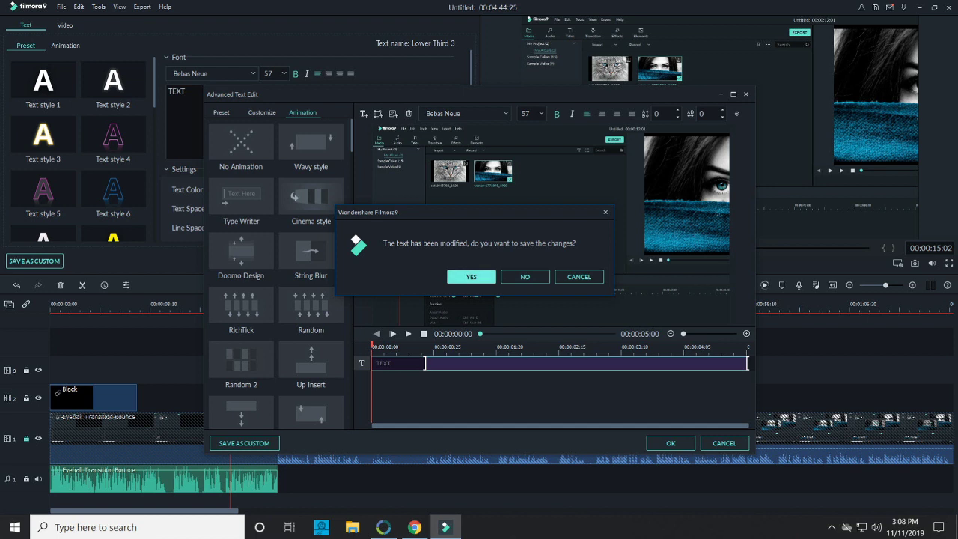
key("Return")
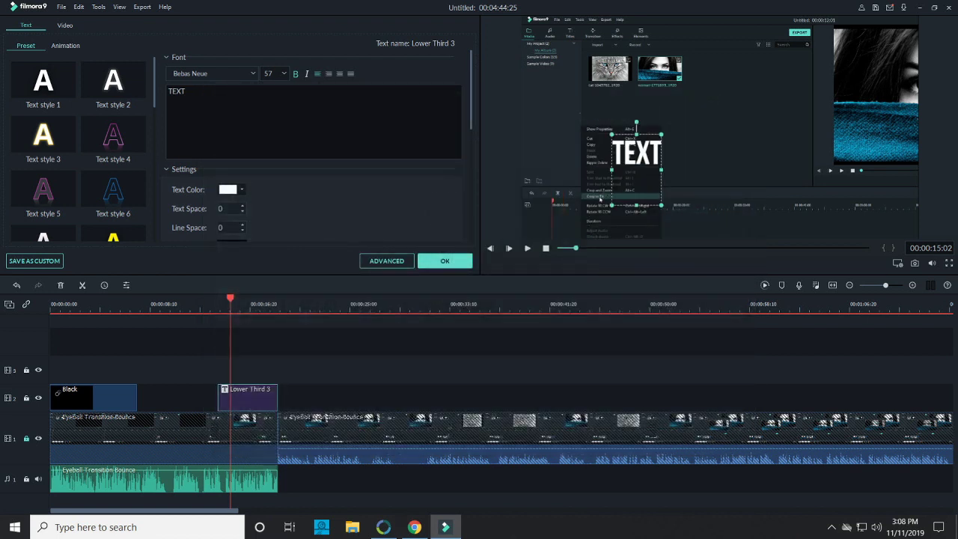
key("space")
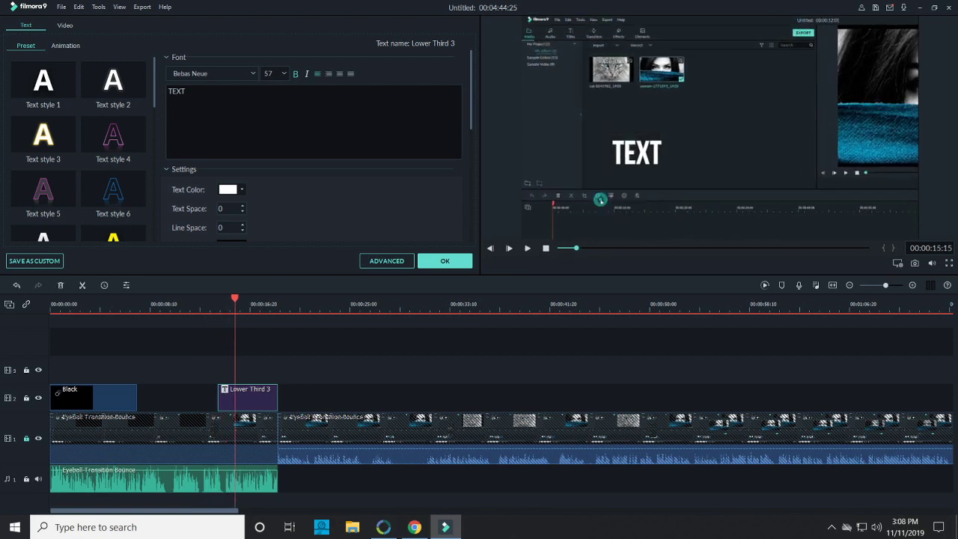
left_click(445, 261)
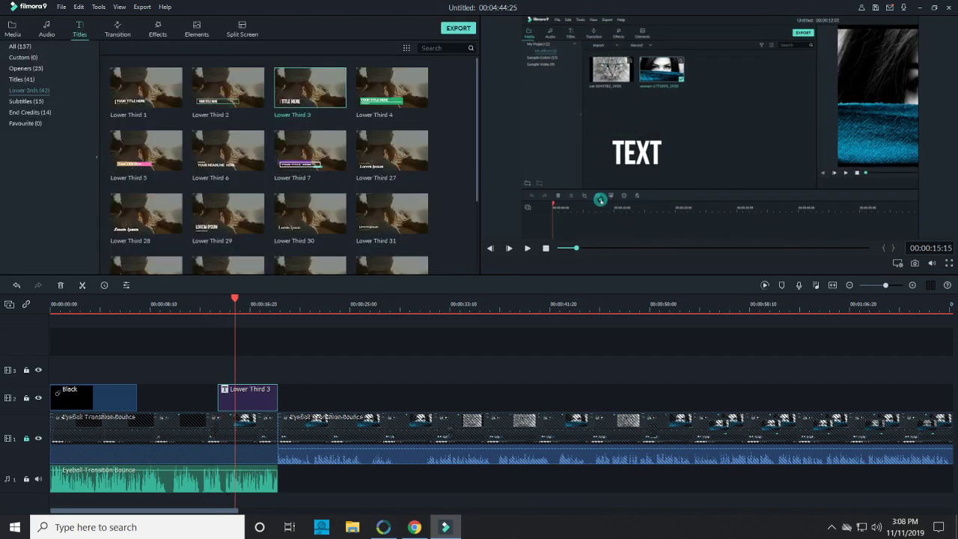
- Reposition the Lower Third 3 title's text in the lower-left corner of the frame and confirm it
double_click(248, 398)
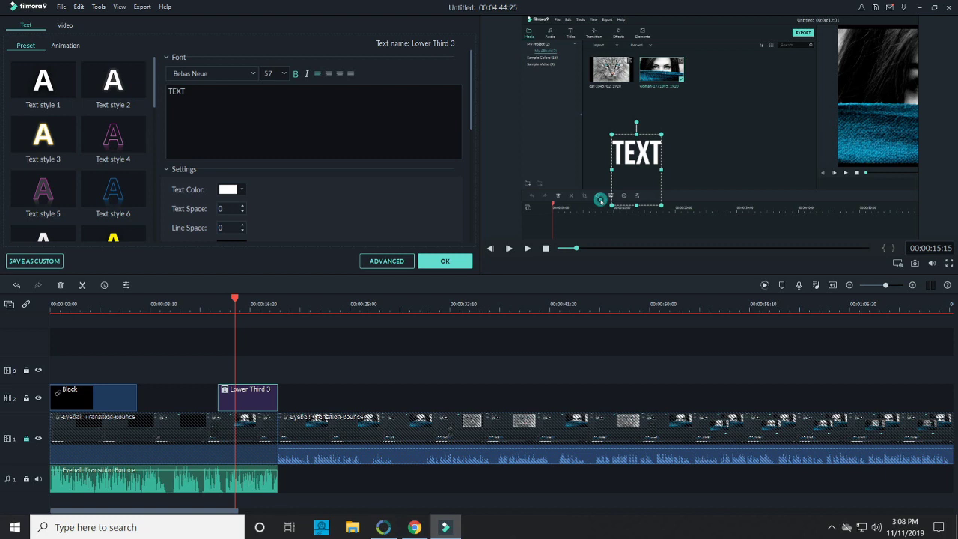
left_click_drag(636, 154, 566, 204)
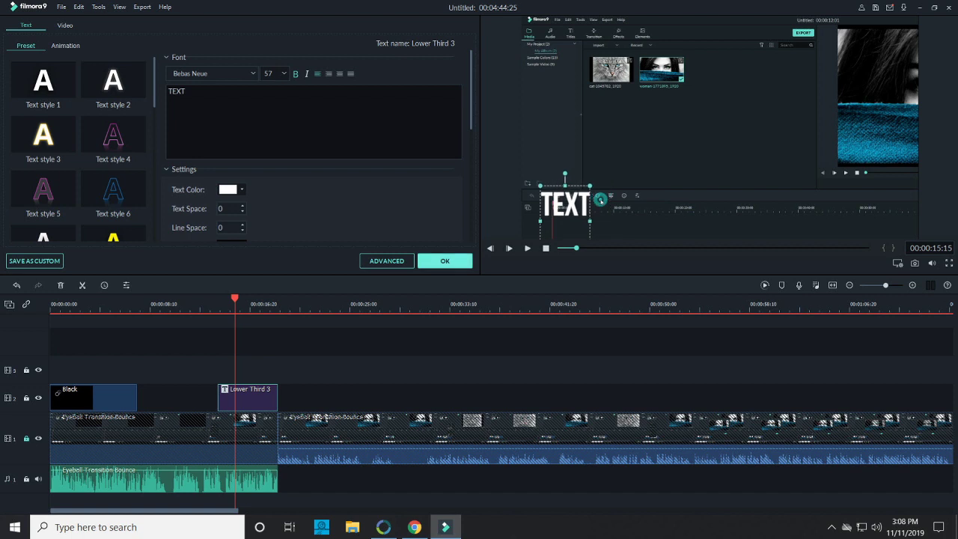
left_click(445, 261)
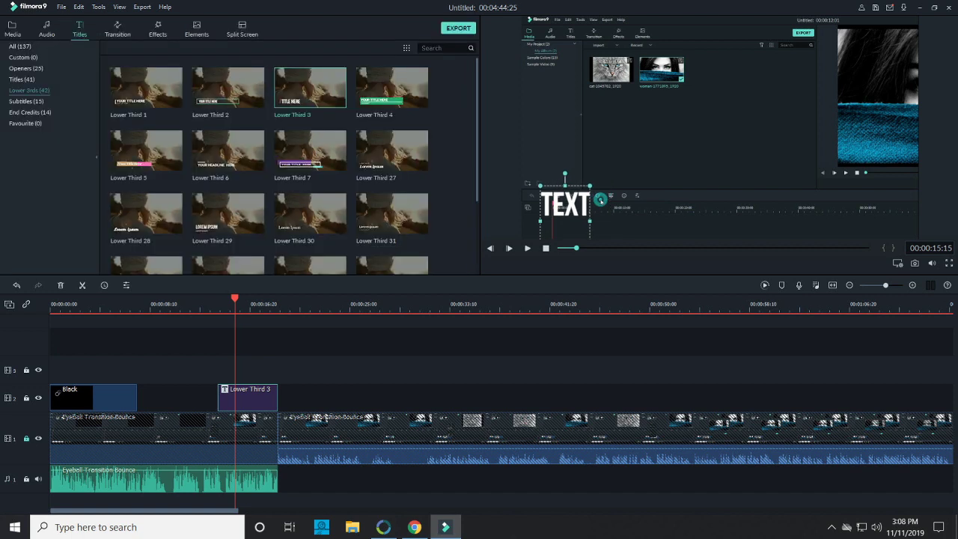
- Apply the Orb 4 transition to the start of the Lower Third 3 title, extend the title to about 13 seconds, and preview it
left_click(118, 29)
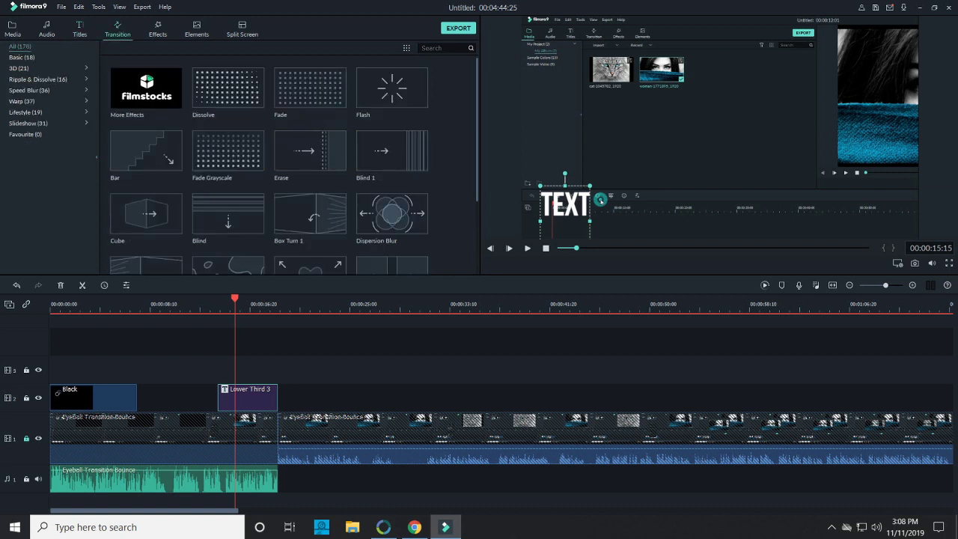
scroll(442, 156, "down", 3)
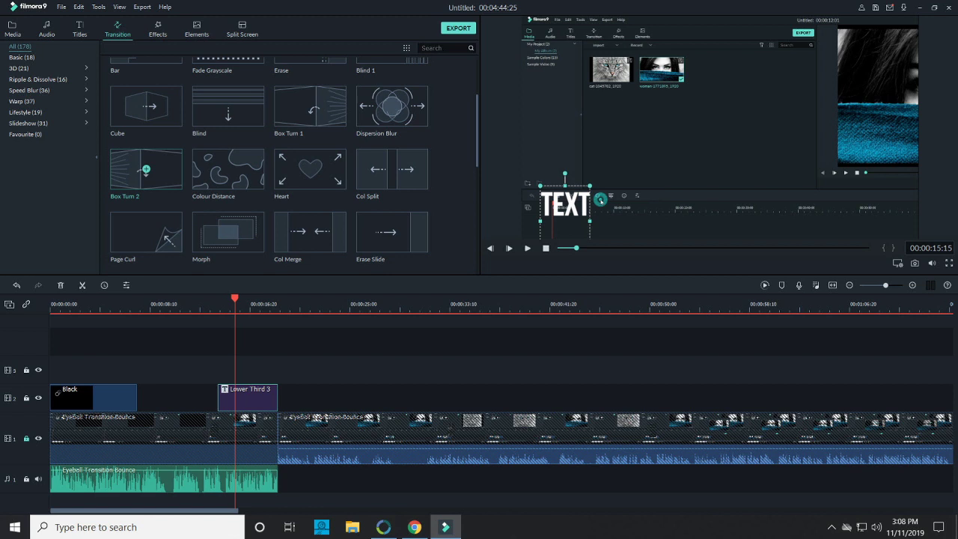
scroll(146, 170, "down", 4)
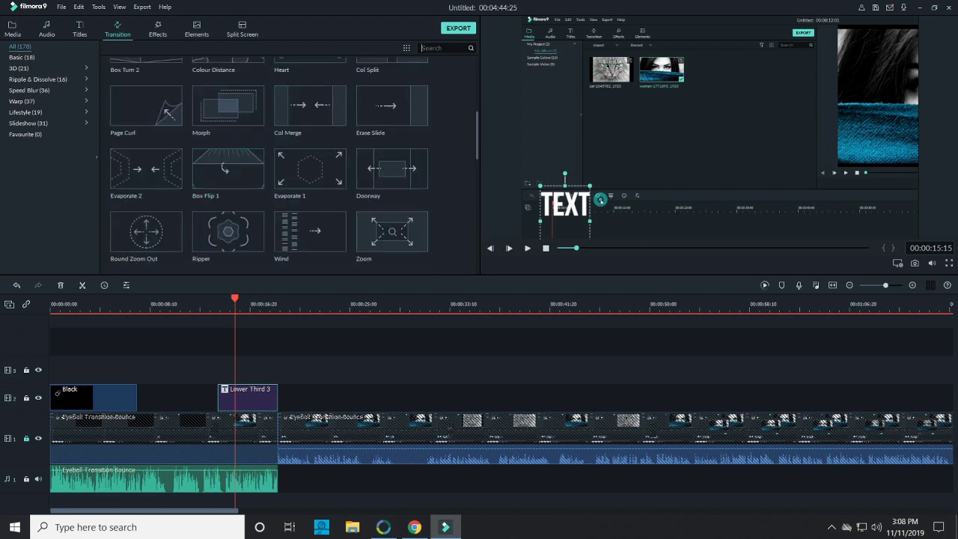
type("orb")
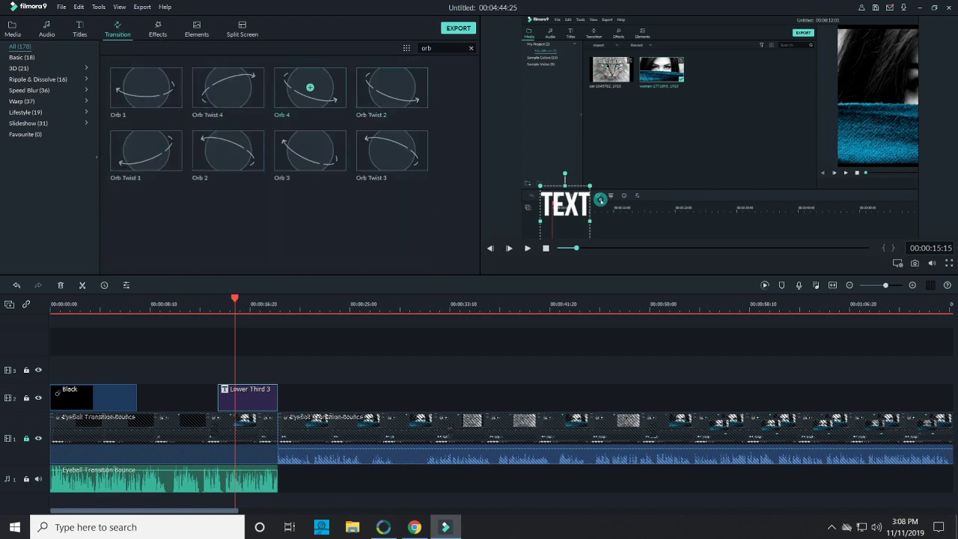
left_click_drag(310, 88, 371, 396)
left_click(213, 304)
left_click(527, 248)
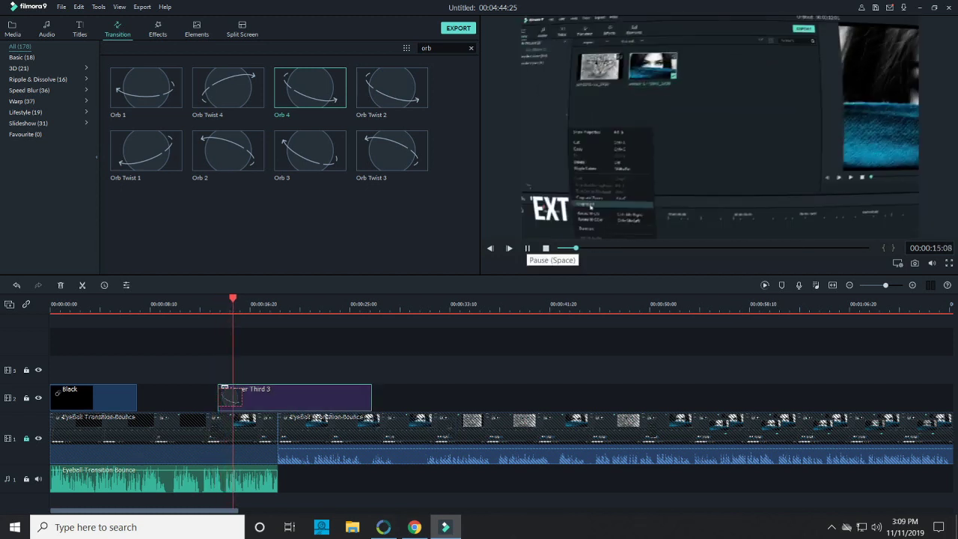
left_click(528, 248)
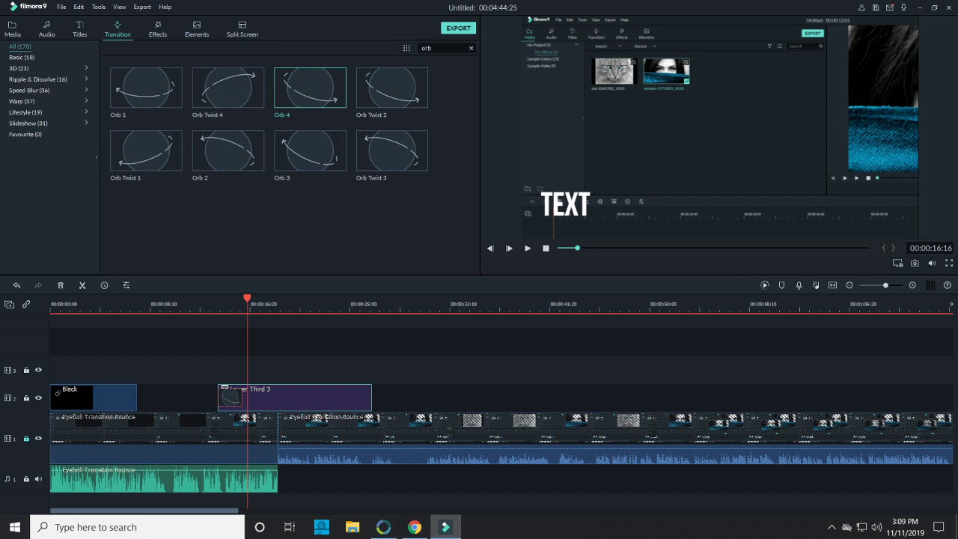
- Unlock video track 1, remove every clip except the Lower Third 3 title, and play that title from the timeline start
left_click(316, 418)
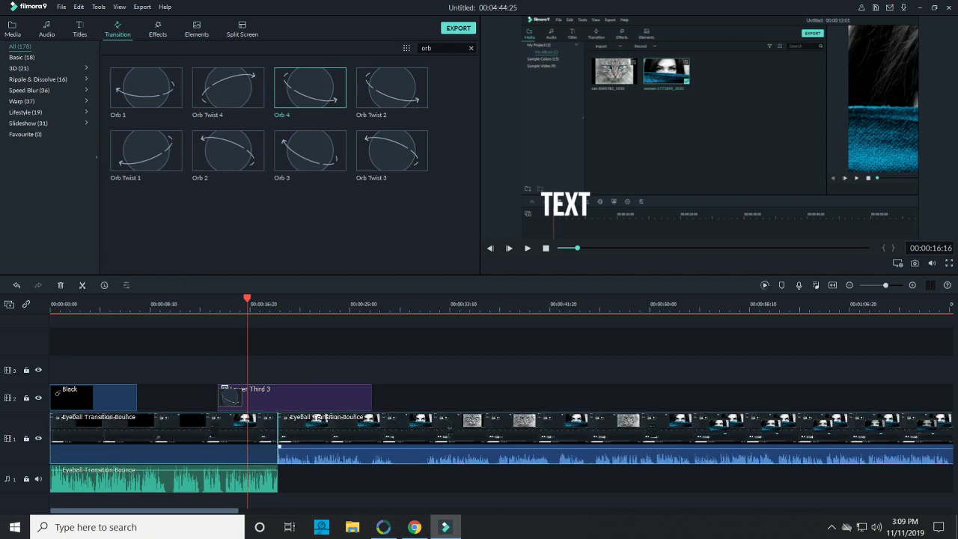
key("ctrl+z")
key("ctrl+z")
key("ctrl+z")
key("ctrl+z")
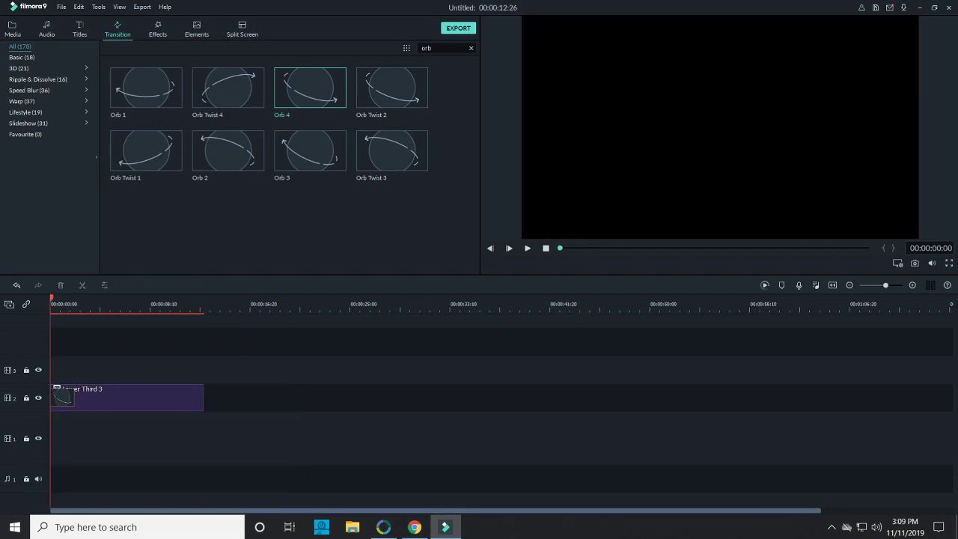
key("space")
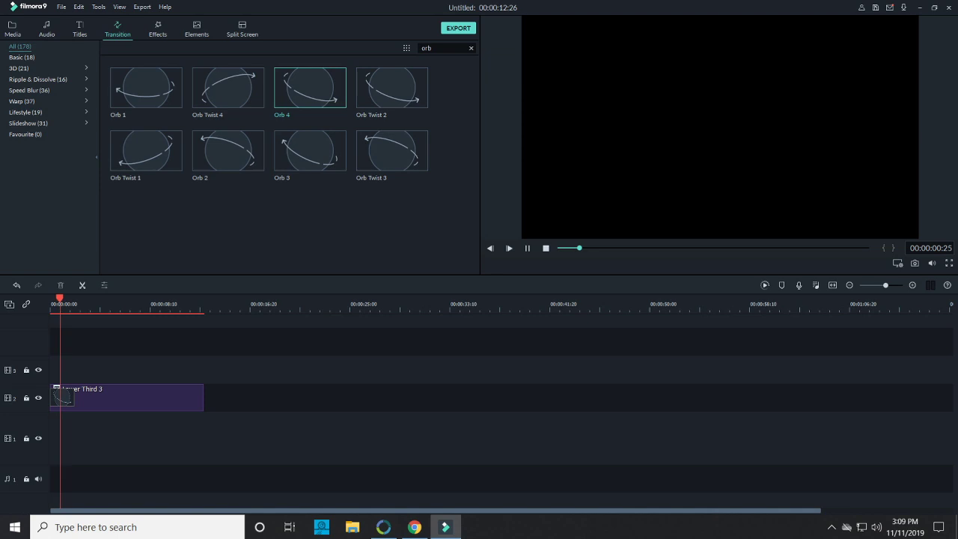
key("space")
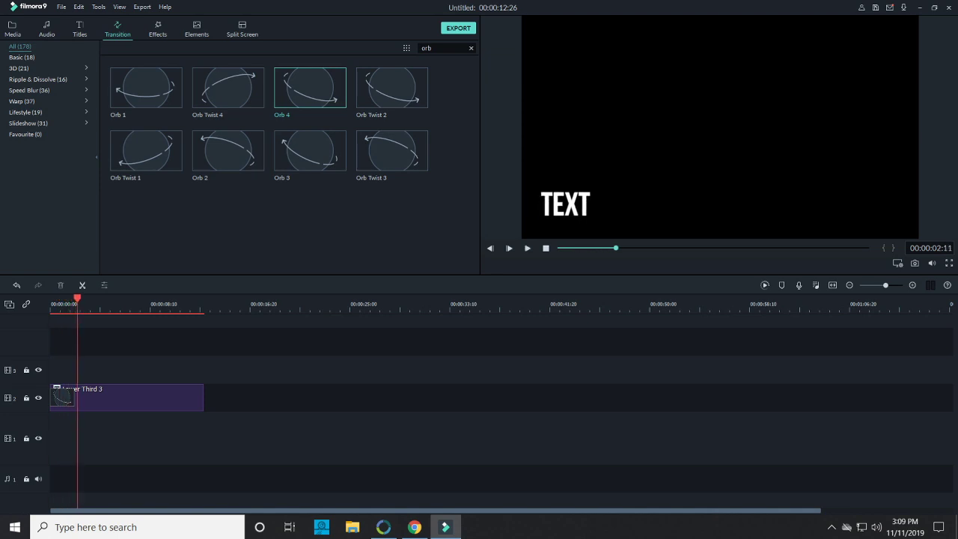
- Move the title's text box nearer the frame centre, widen it beyond the word TEXT, and play the title
left_click(127, 398)
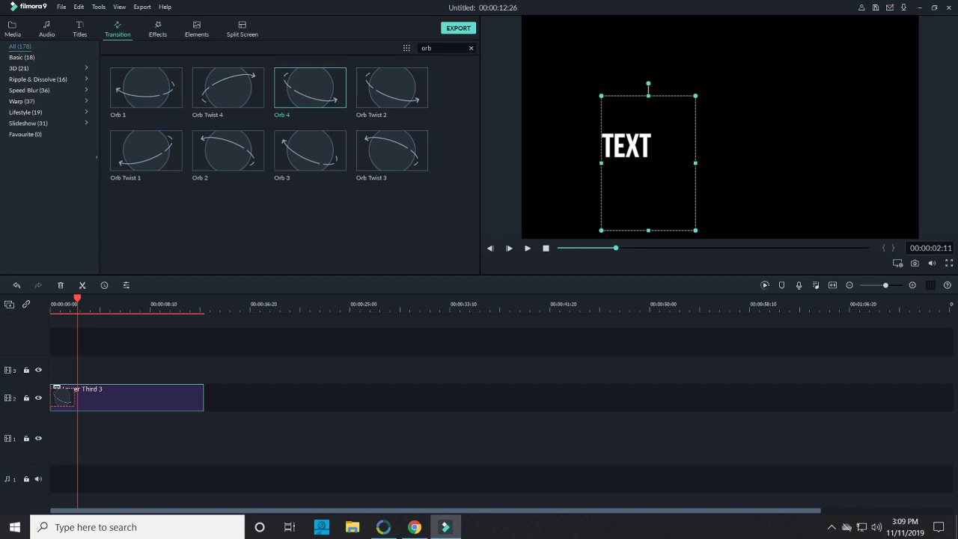
key("Home")
left_click(527, 248)
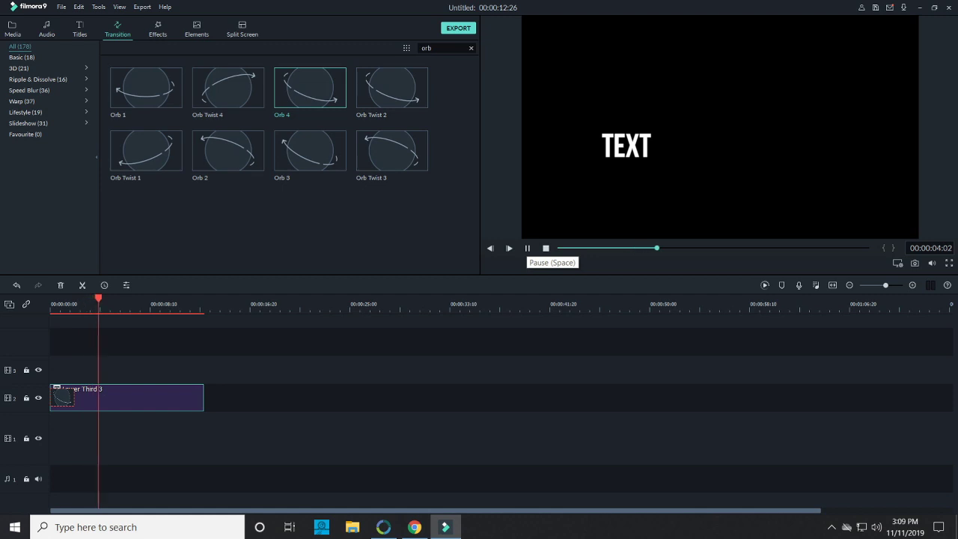
left_click(528, 248)
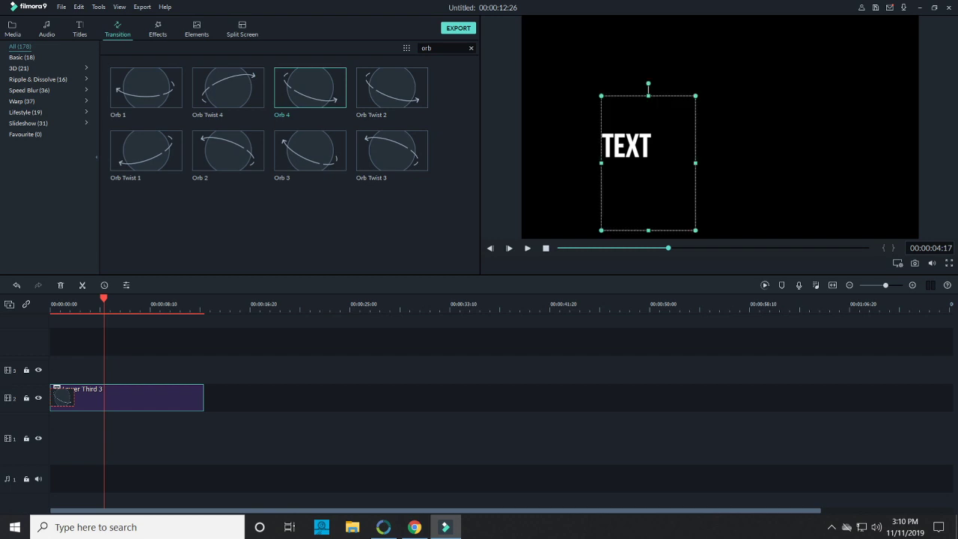
- Open the Lower Third 3 title's text for editing and set its font size to 150
double_click(625, 146)
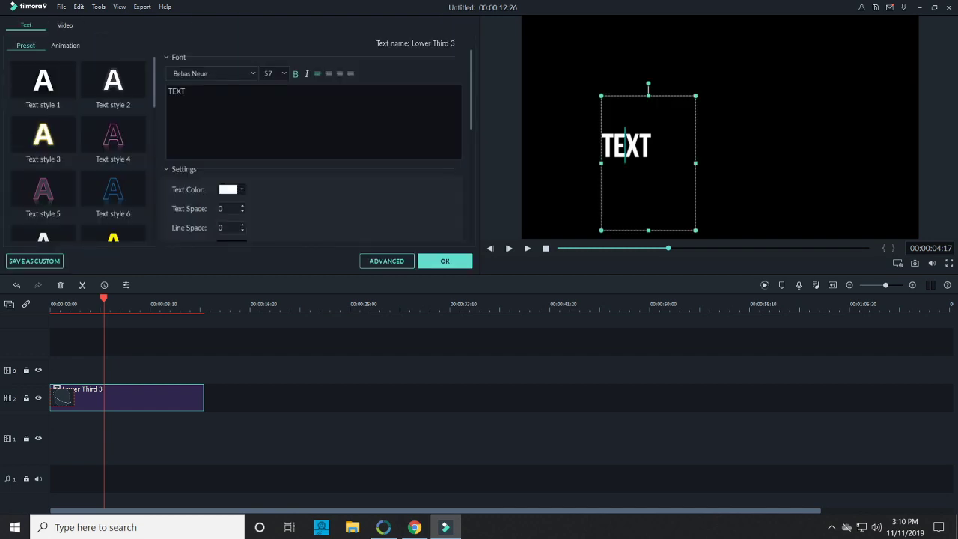
left_click(274, 73)
key("Down")
key("Down")
key("Down")
key("Down")
key("Down")
key("Down")
key("Down")
key("Down")
key("Down")
key("Down")
key("Down")
key("Down")
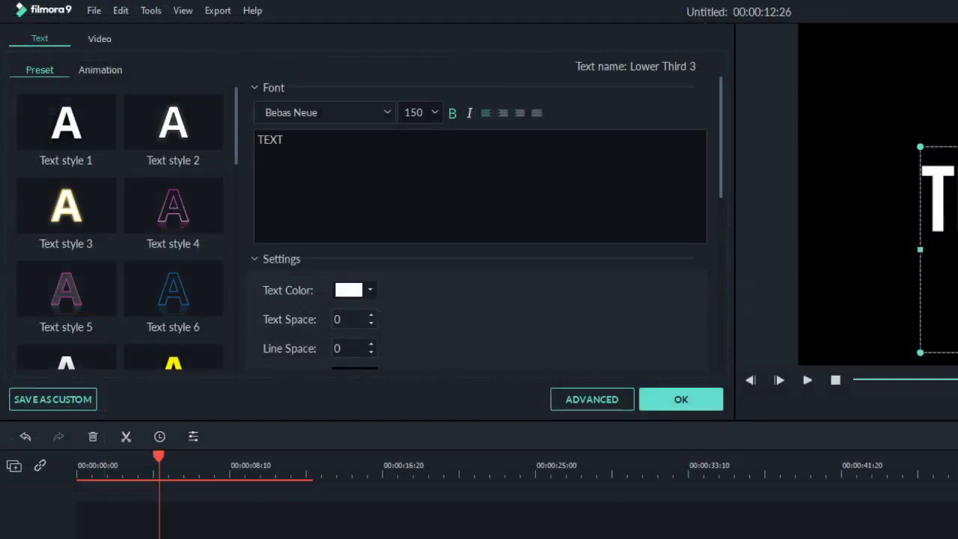
- Set the title's font size to 200 and enlarge its text box to fit the bigger letters
left_click(435, 112)
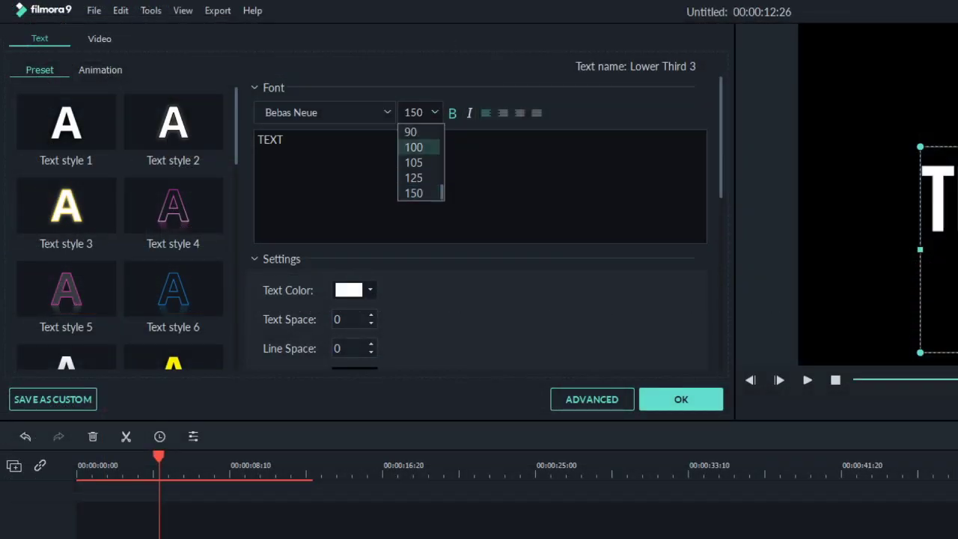
left_click(414, 193)
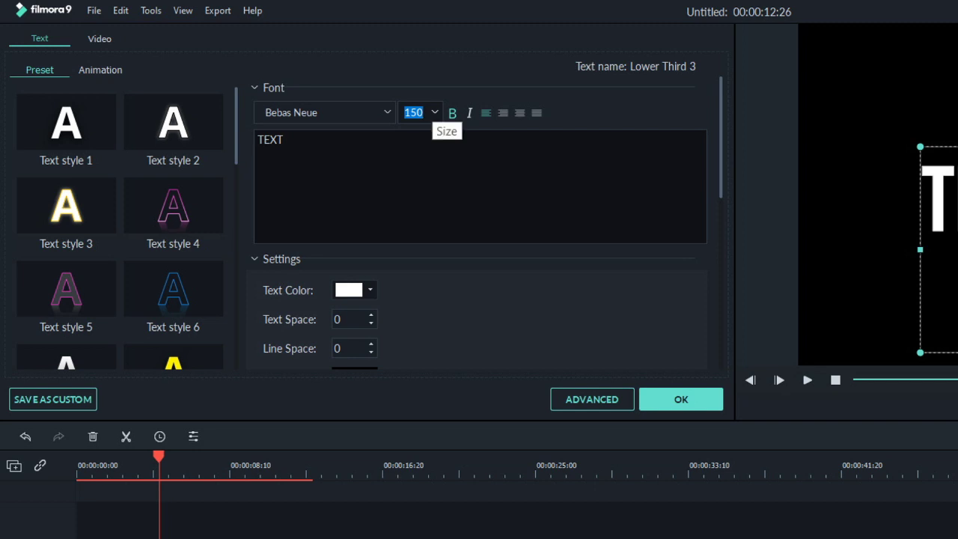
type("200")
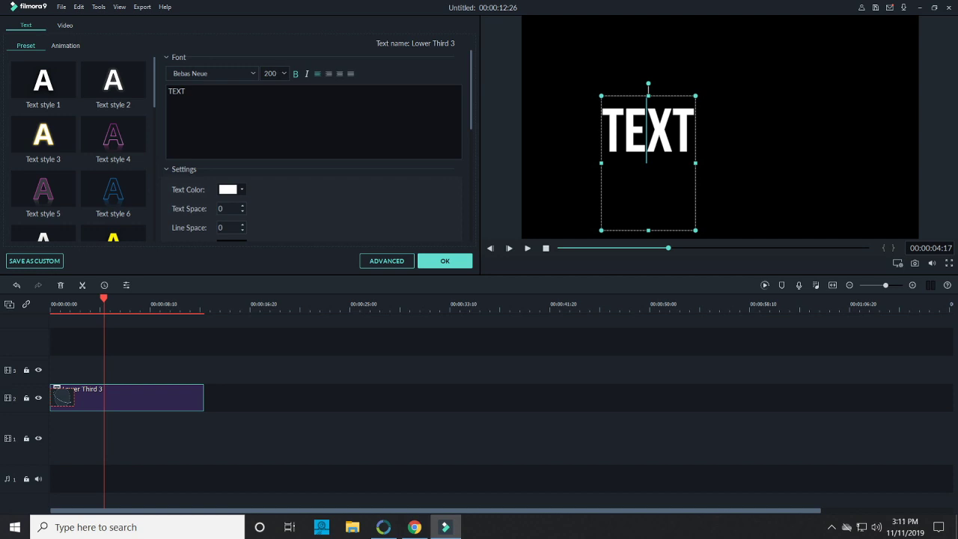
key("Return")
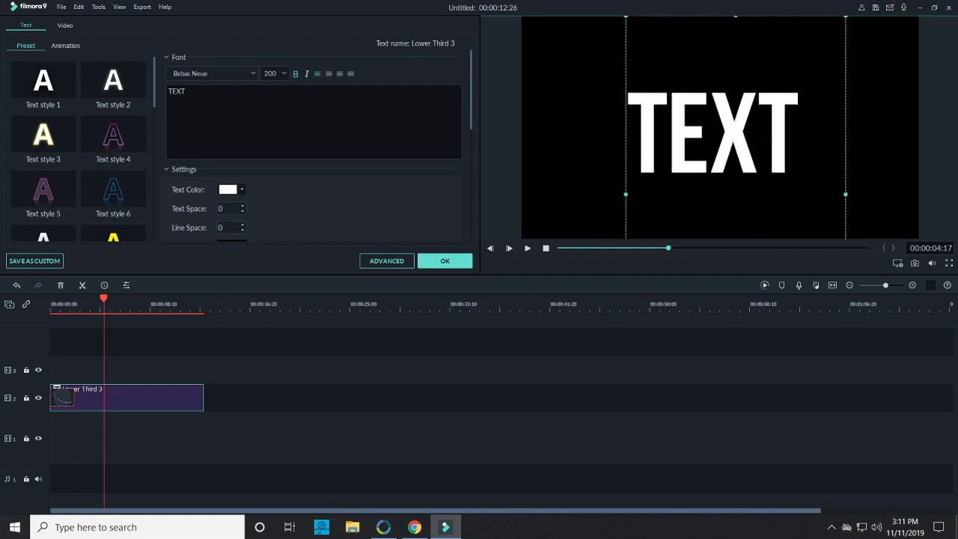
- Select all of the title's text and set its font size to 250
key("ctrl+a")
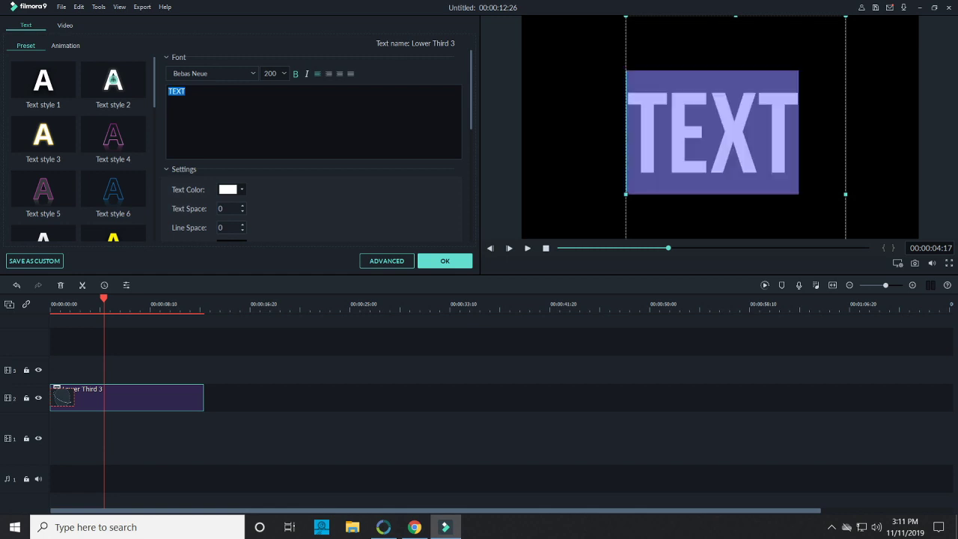
left_click(269, 73)
double_click(270, 73)
type("250")
key("Return")
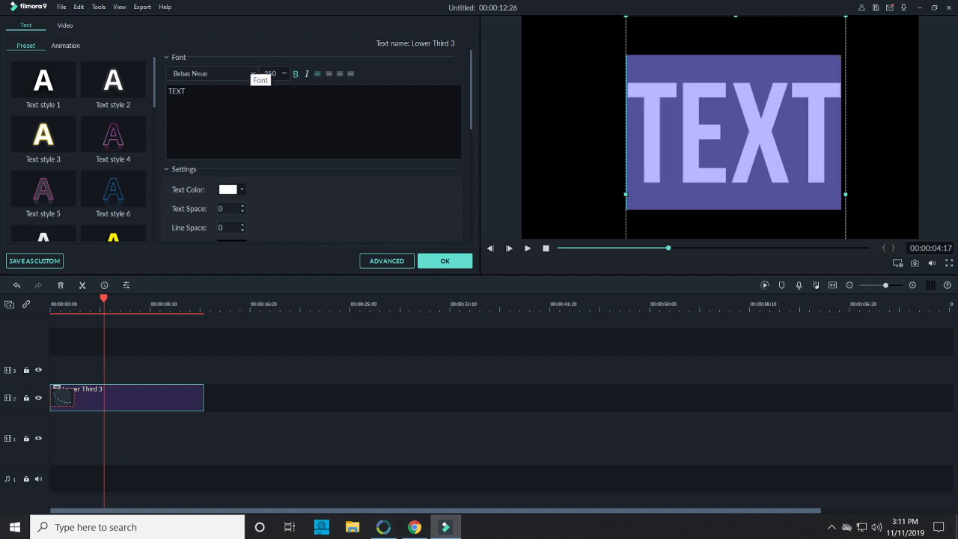
- Select the title's text box in the preview and scale it down in stages near the frame's lower-left corner
left_click(169, 100)
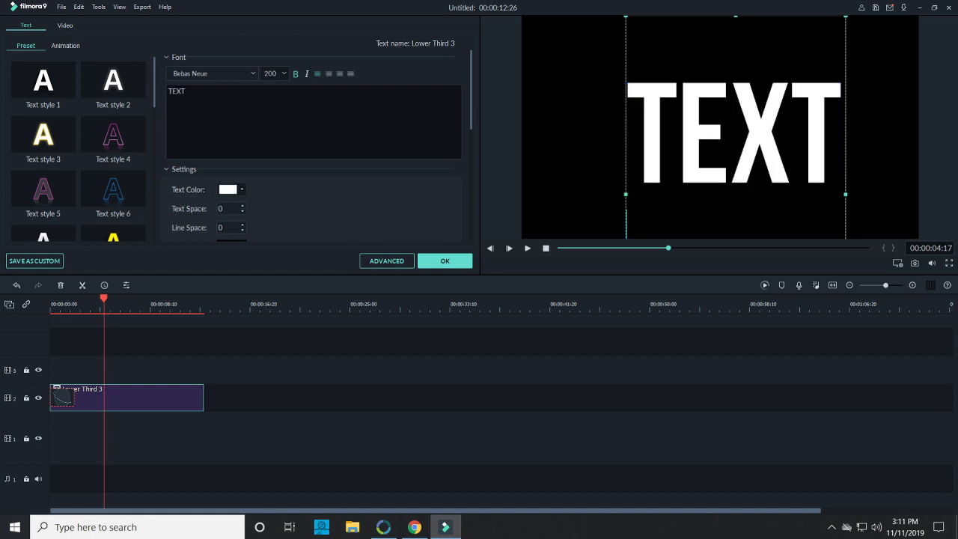
key("ctrl+a")
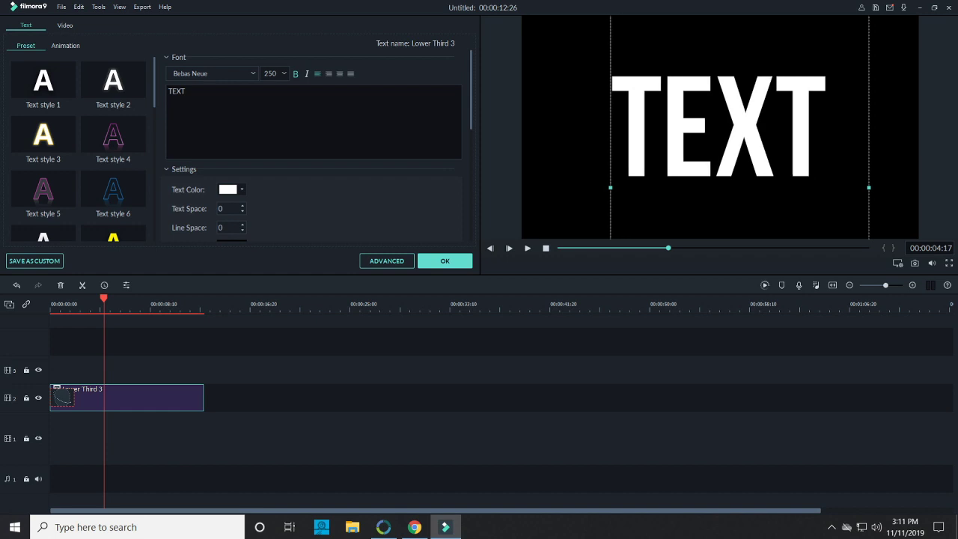
left_click_drag(719, 124, 659, 179)
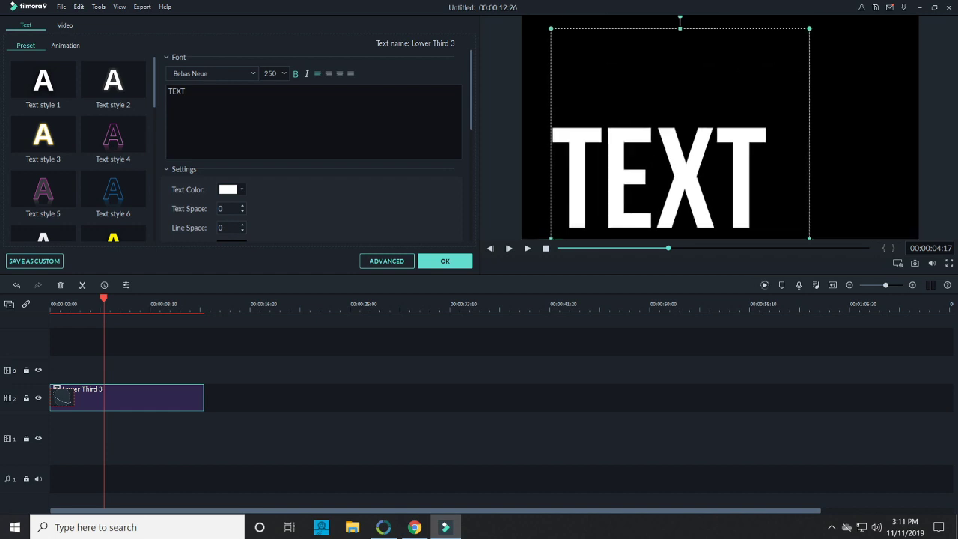
left_click_drag(809, 28, 711, 189)
left_click_drag(631, 217, 629, 125)
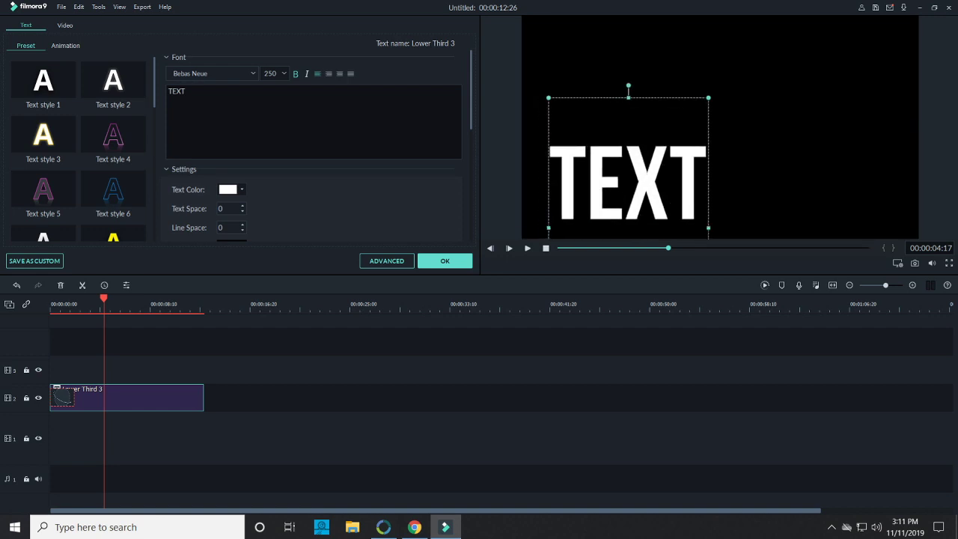
left_click_drag(708, 98, 654, 186)
left_click_drag(602, 225, 593, 185)
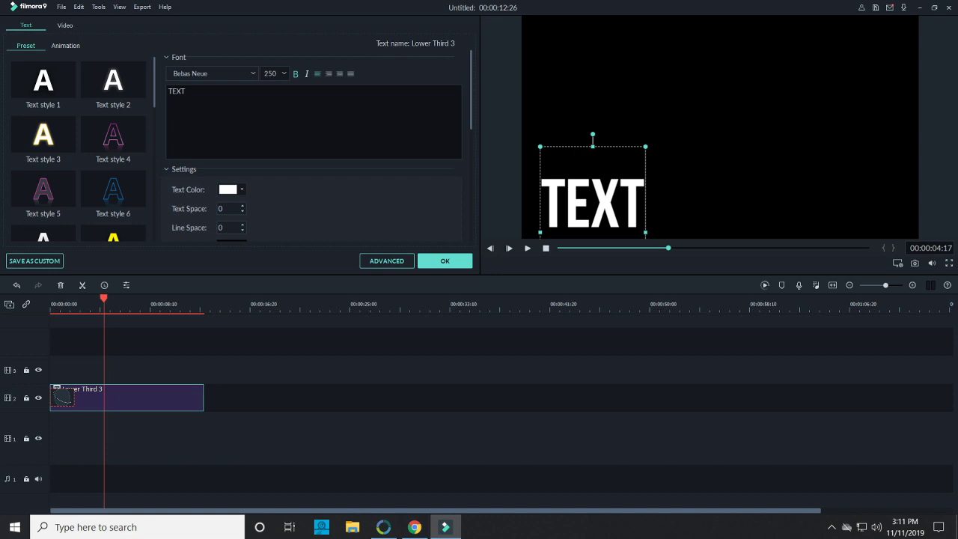
- Scale the title back up to about half the frame's width and move it to the frame centre
left_click_drag(645, 146, 753, 19)
left_click_drag(644, 90, 718, 135)
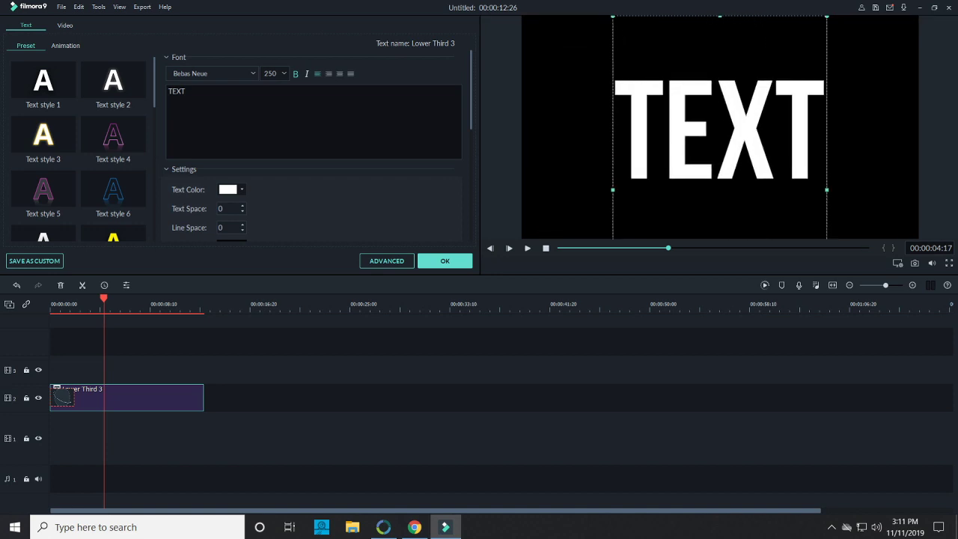
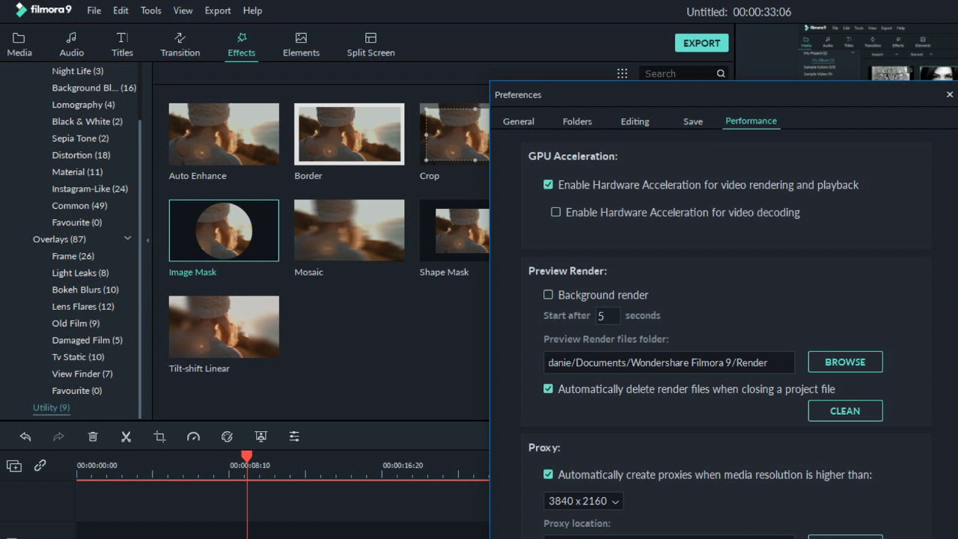
- Enable hardware acceleration for video decoding in the Performance preferences and close the preferences
left_click(555, 212)
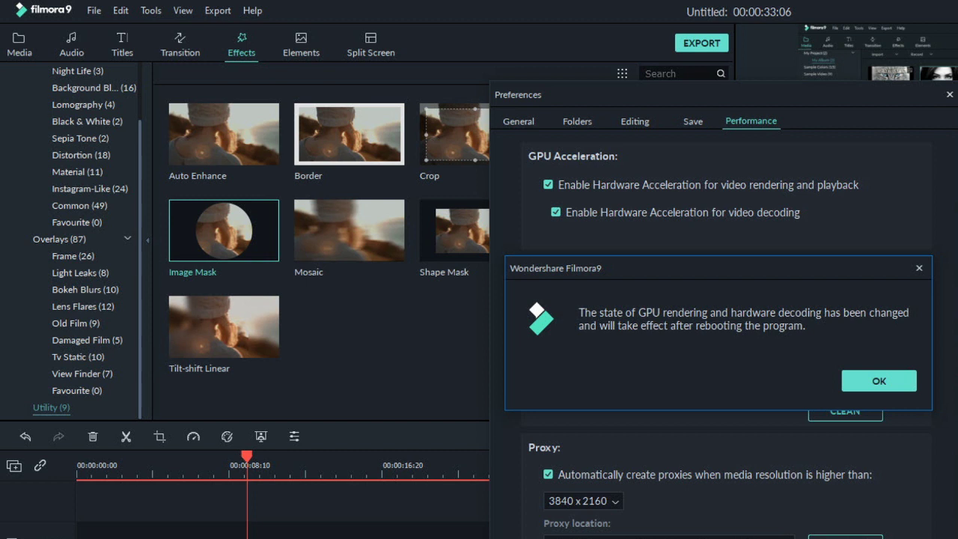
left_click(879, 381)
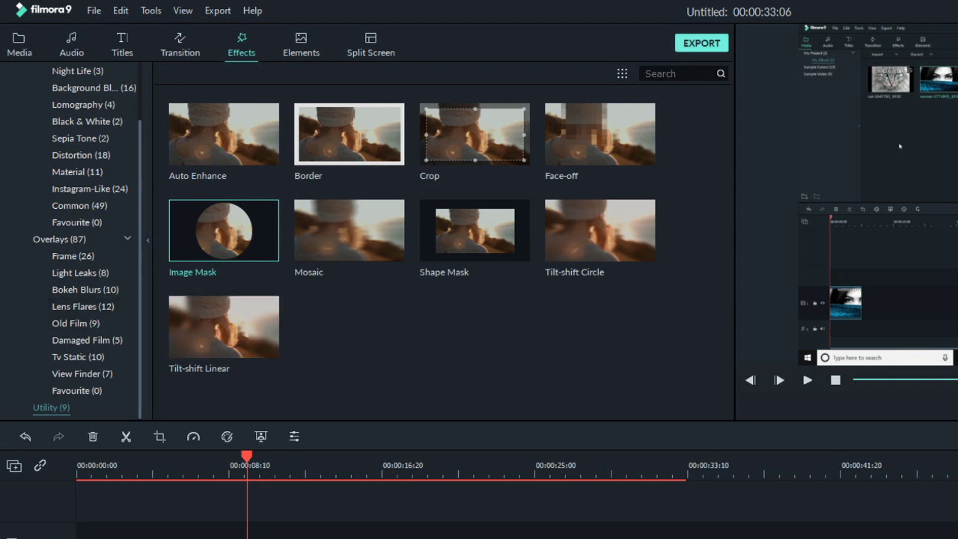
- Open the export dialog and review the YouTube upload options, the local save folder browser and the MP4 encoding settings
key("ctrl+e")
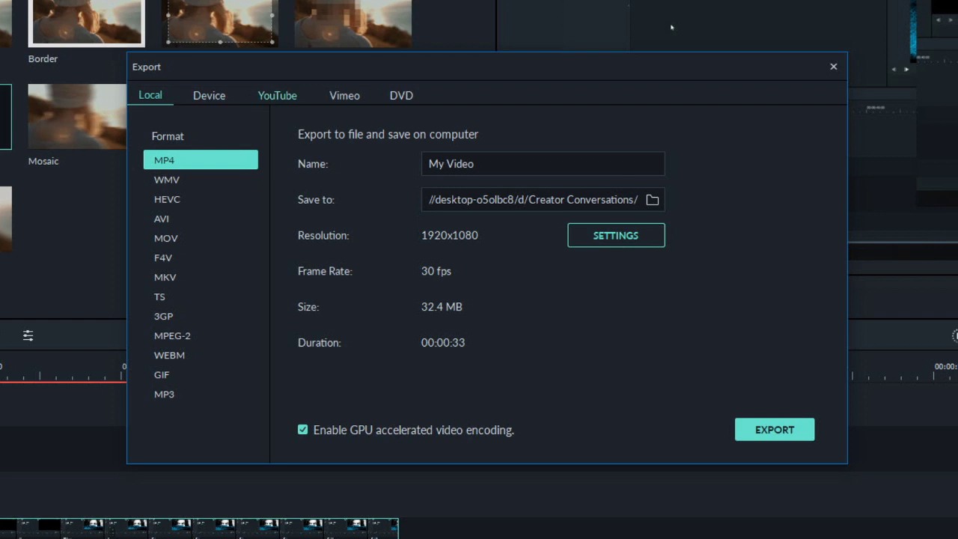
left_click(277, 95)
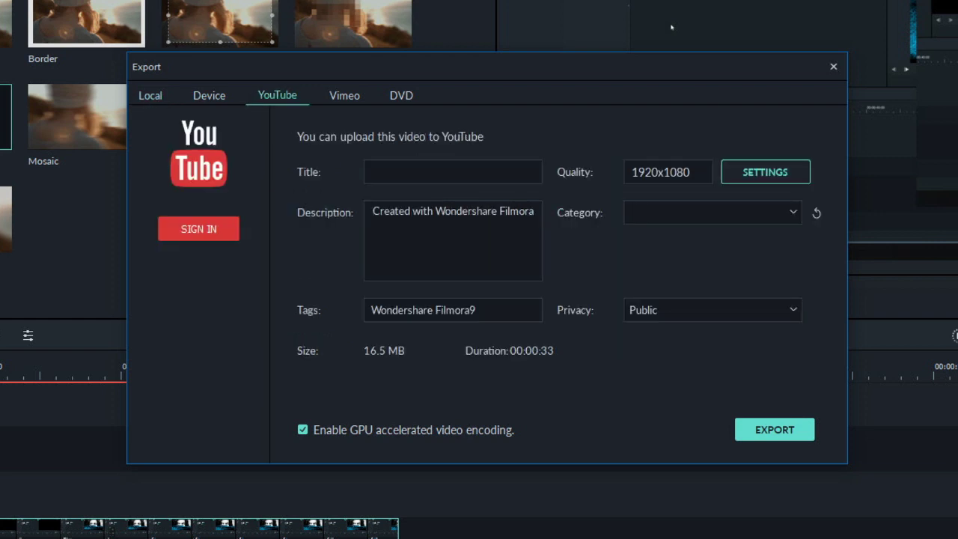
left_click(150, 96)
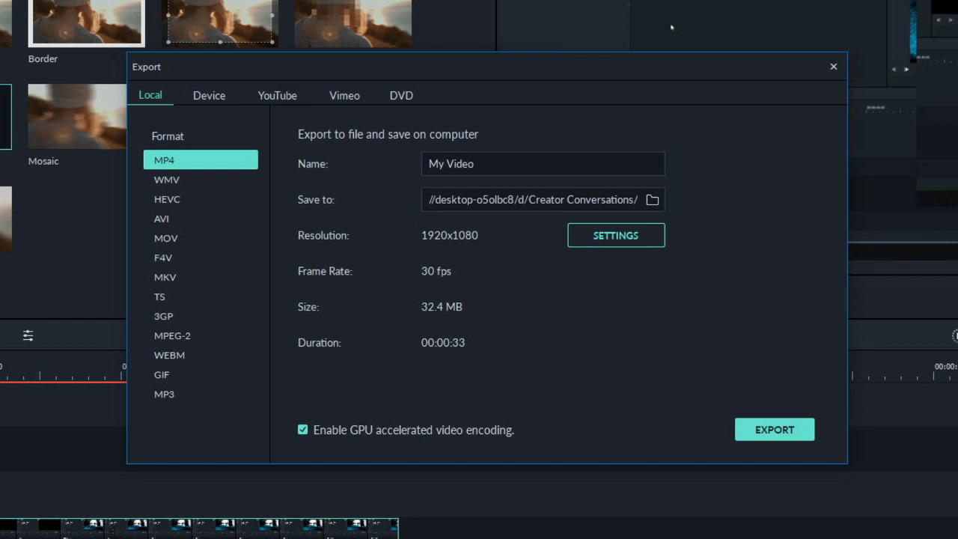
left_click(653, 199)
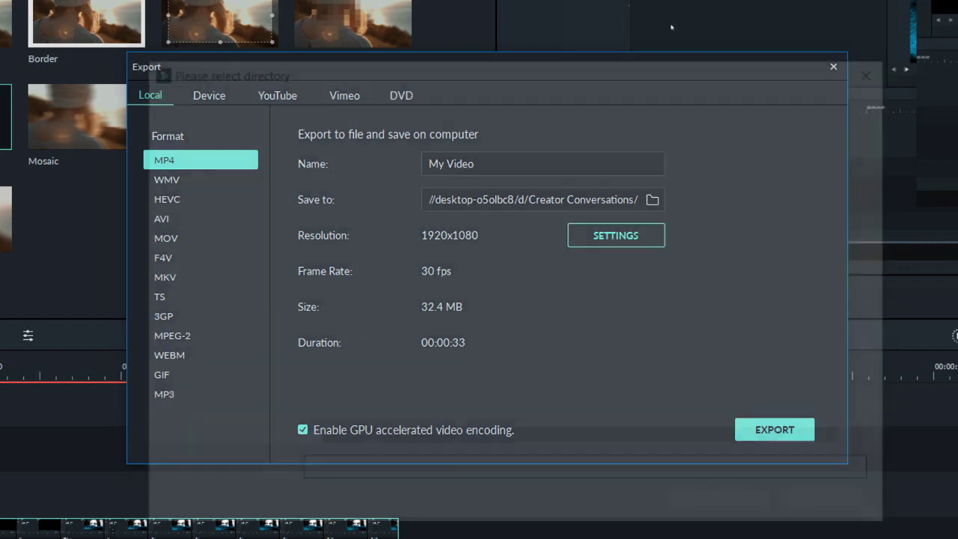
left_click(879, 67)
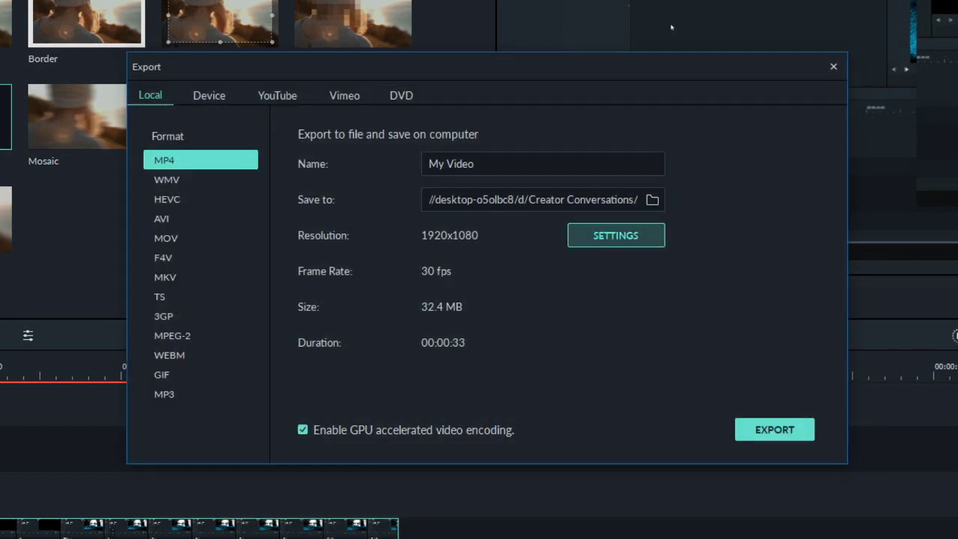
left_click(615, 236)
left_click(662, 10)
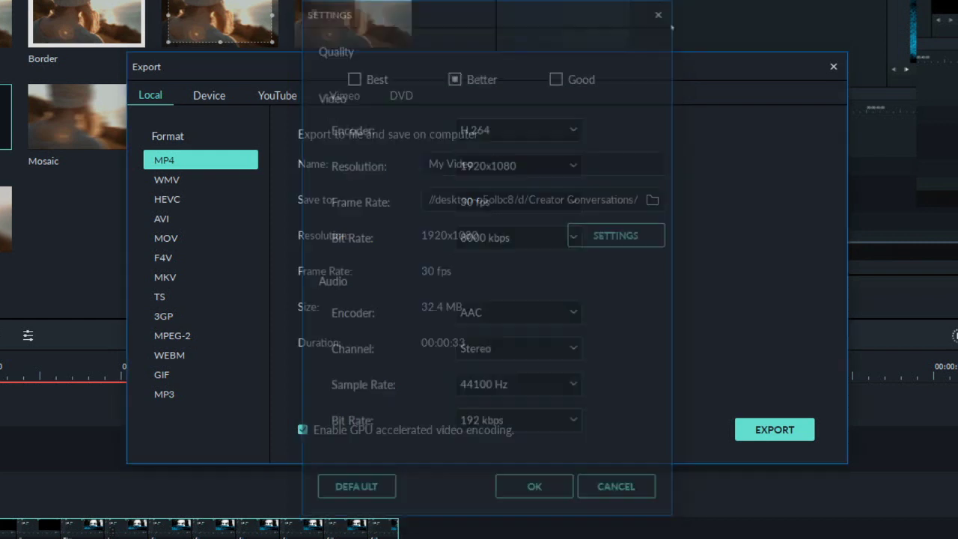
- Toggle GPU accelerated video encoding off and on repeatedly, ending with it enabled
left_click(302, 430)
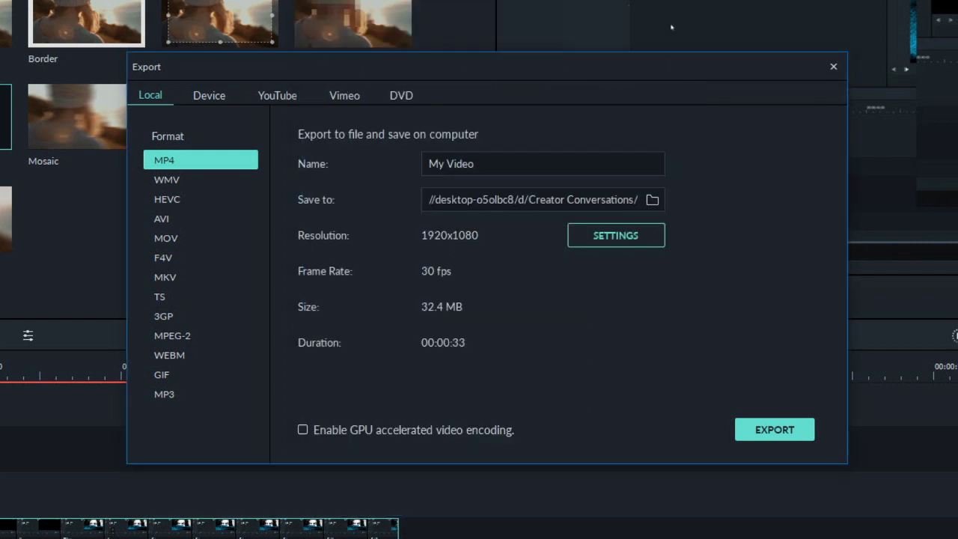
left_click(303, 430)
left_click(303, 430)
left_click(303, 430)
left_click(302, 430)
left_click(303, 430)
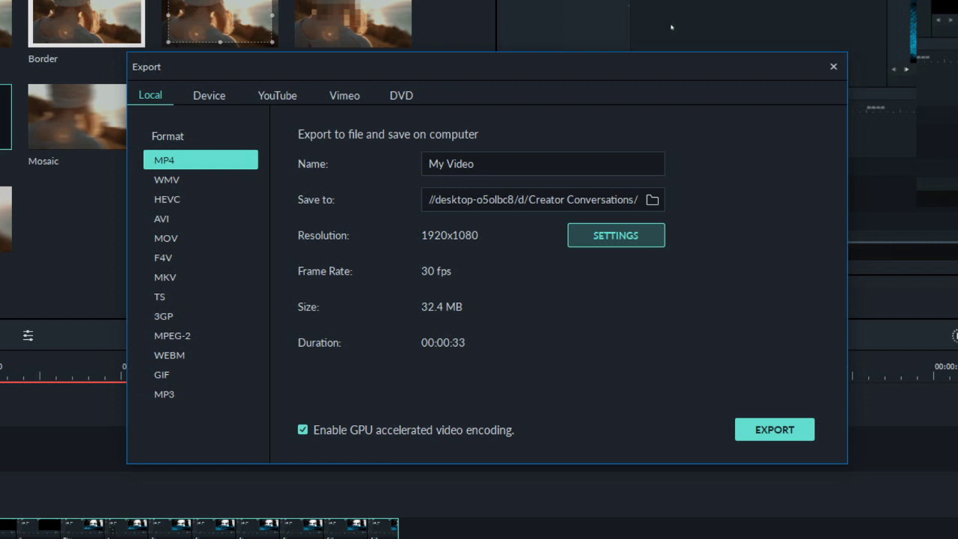
- In the MP4 export settings, use Best quality with a custom video bit rate of 40000 kbps and a frame rate of 60 fps
left_click(616, 235)
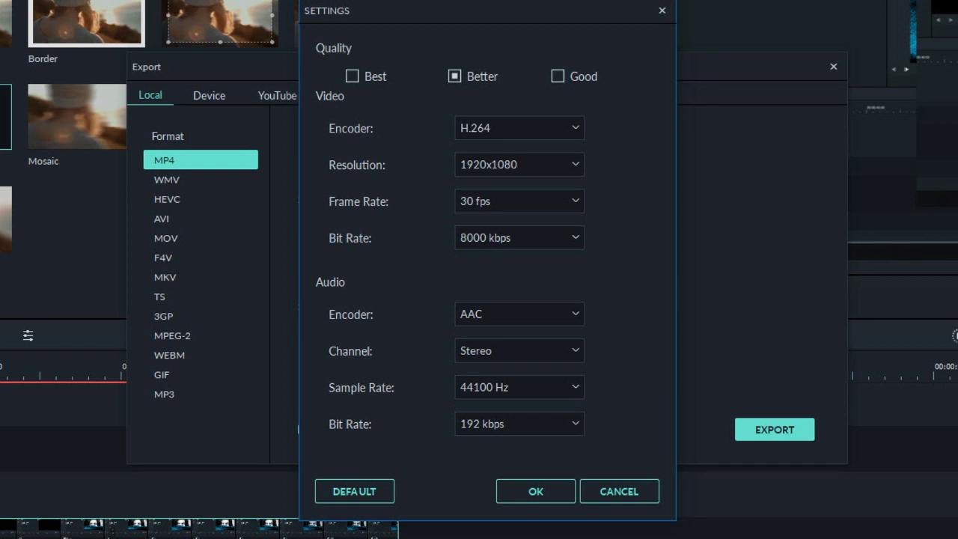
left_click(519, 237)
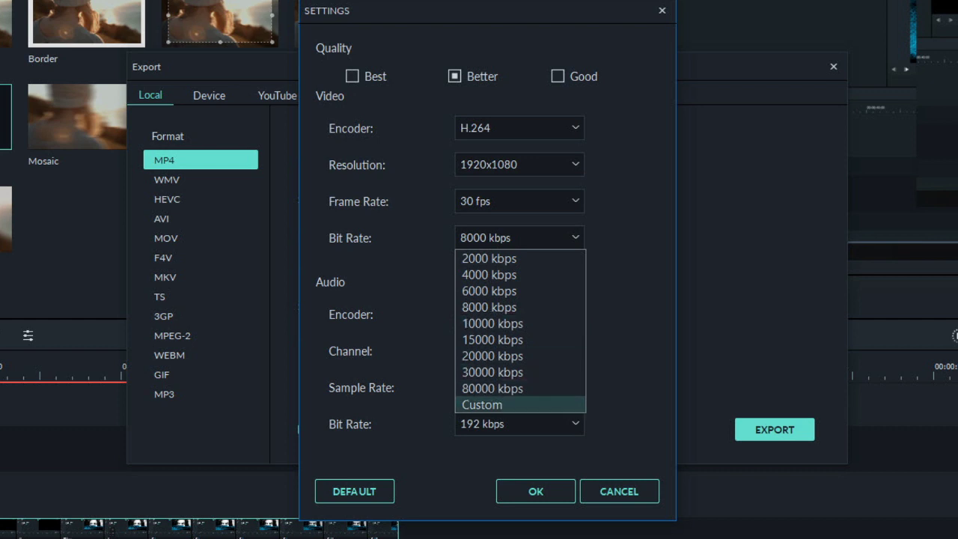
key("Return")
double_click(604, 238)
type("40000 kbps")
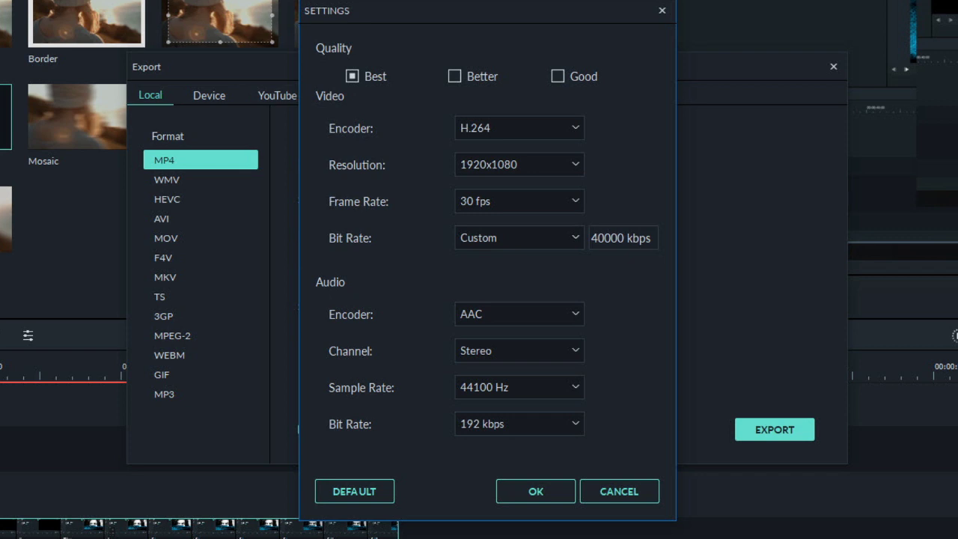
left_click(519, 201)
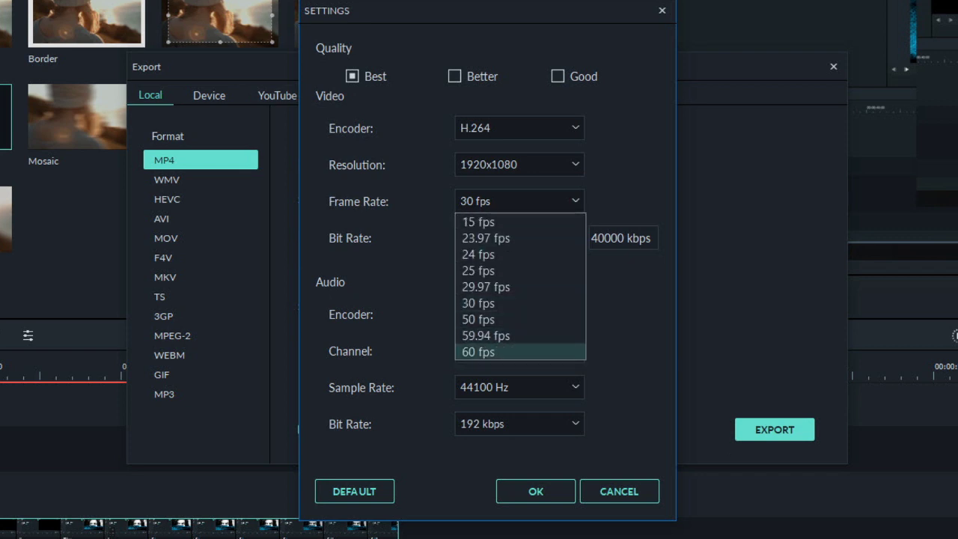
key("Return")
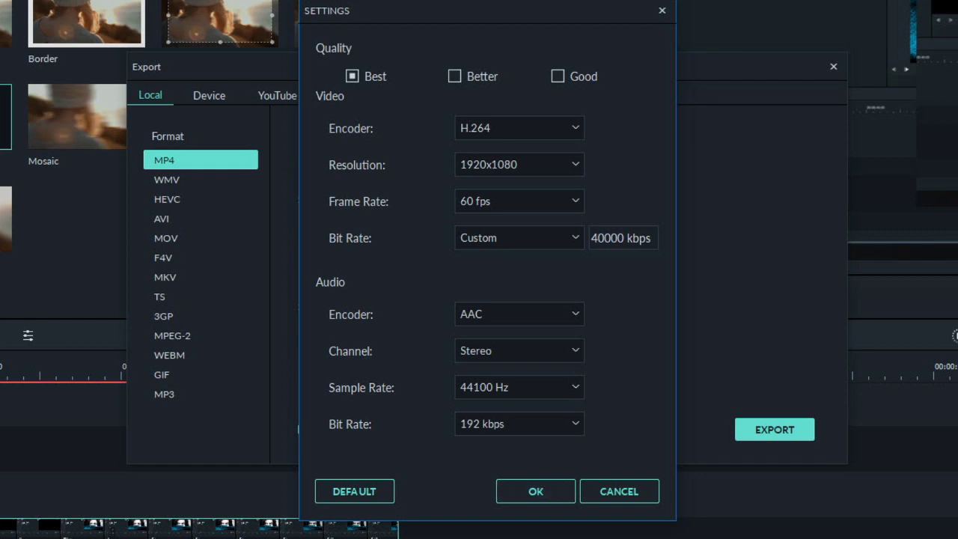
- Set the export's audio bit rate to 320 kbps
left_click(519, 424)
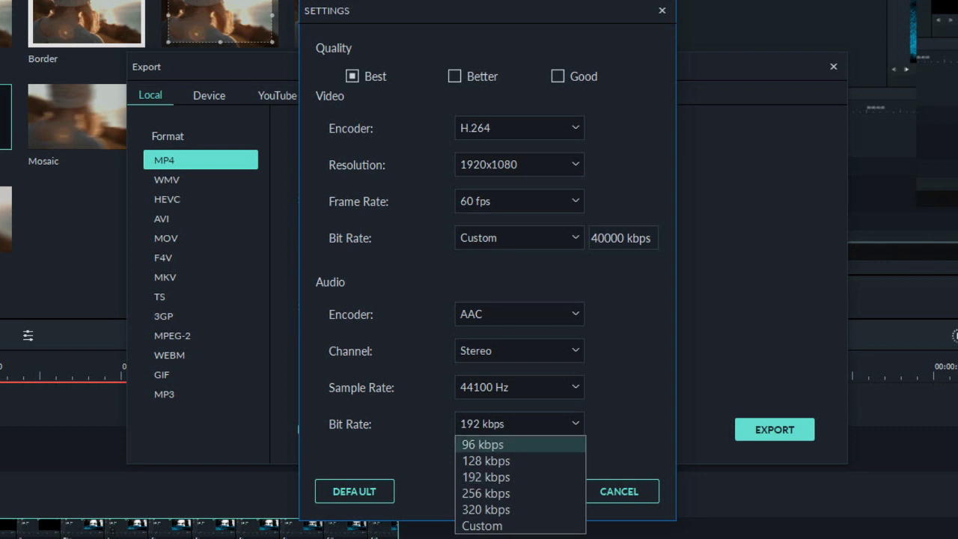
key("Down")
key("Down")
key("Down")
key("Down")
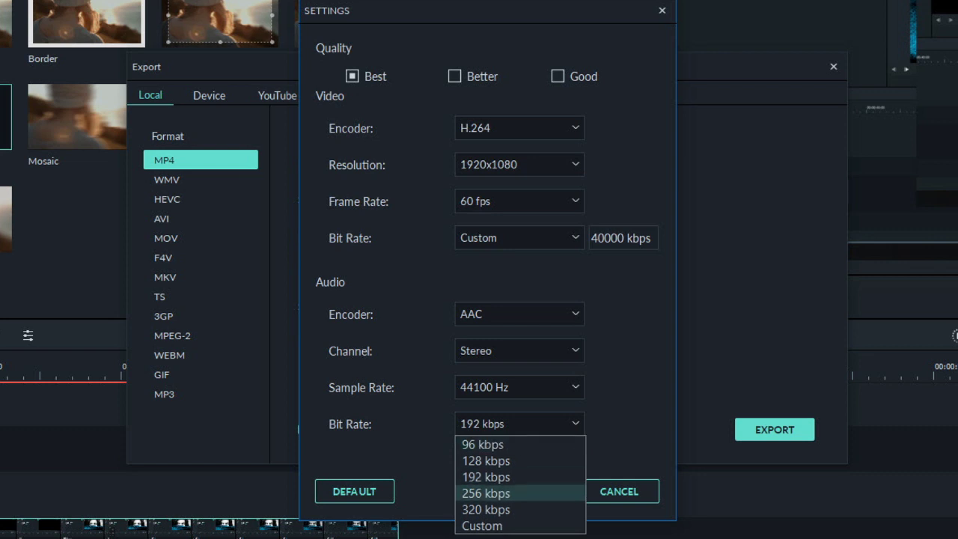
key("Return")
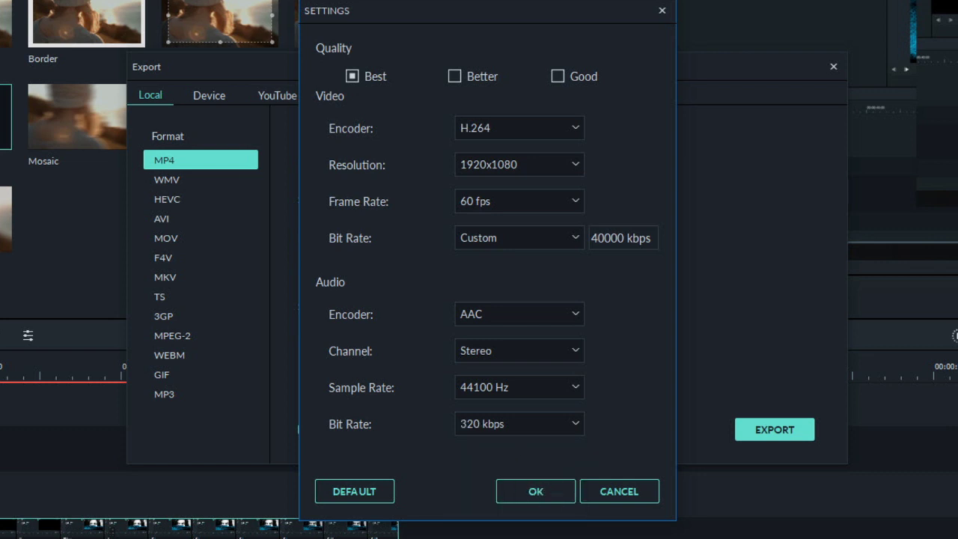
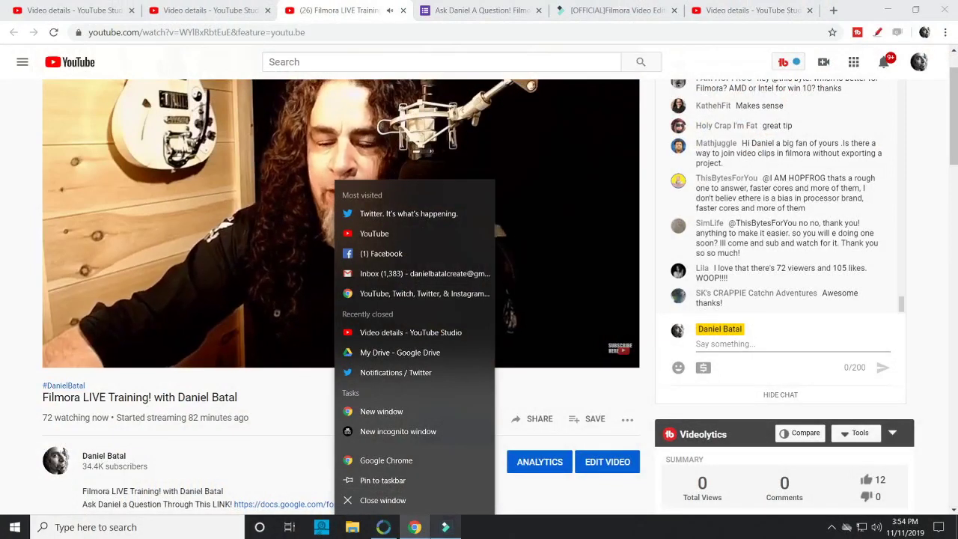
- Switch from the browser to Filmora and delete all the clips from the timeline
scroll(502, 412, "down", 1)
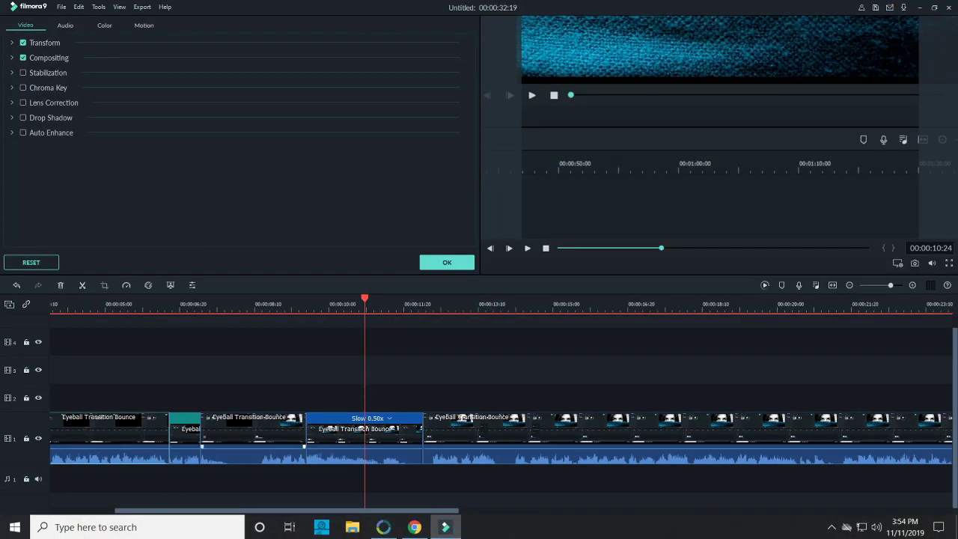
key("ctrl+a")
key("Delete")
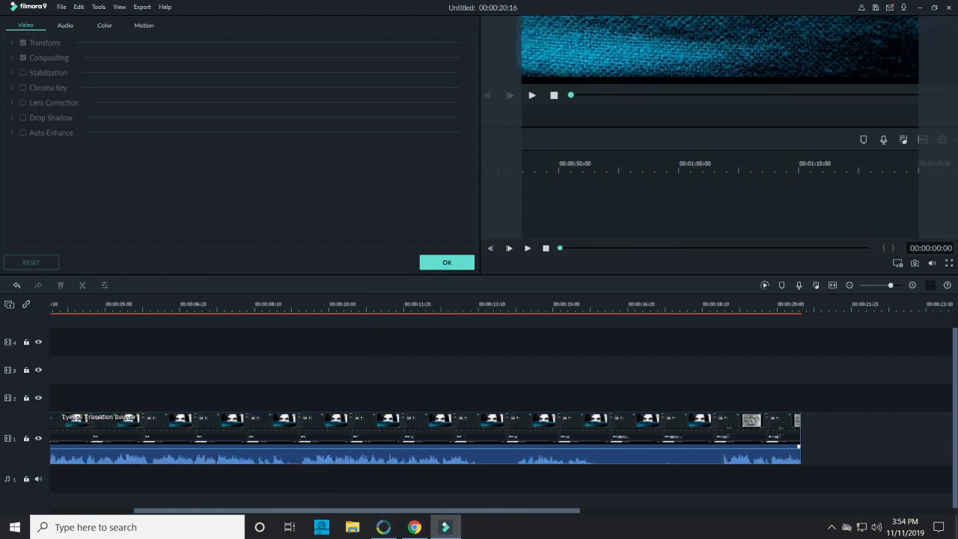
- Detach the audio from the Eyeball Transition Bounce clip and add another audio track to the timeline
right_click(147, 450)
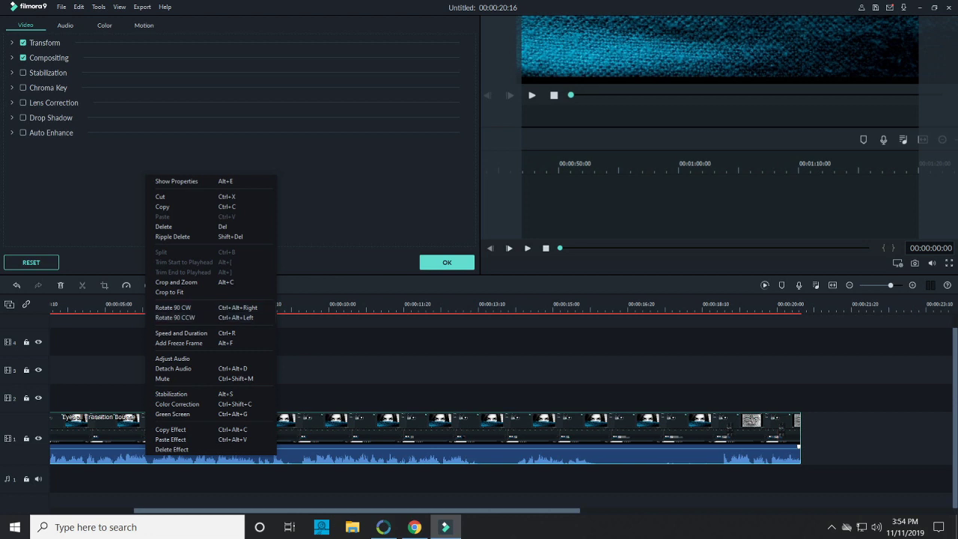
left_click(173, 368)
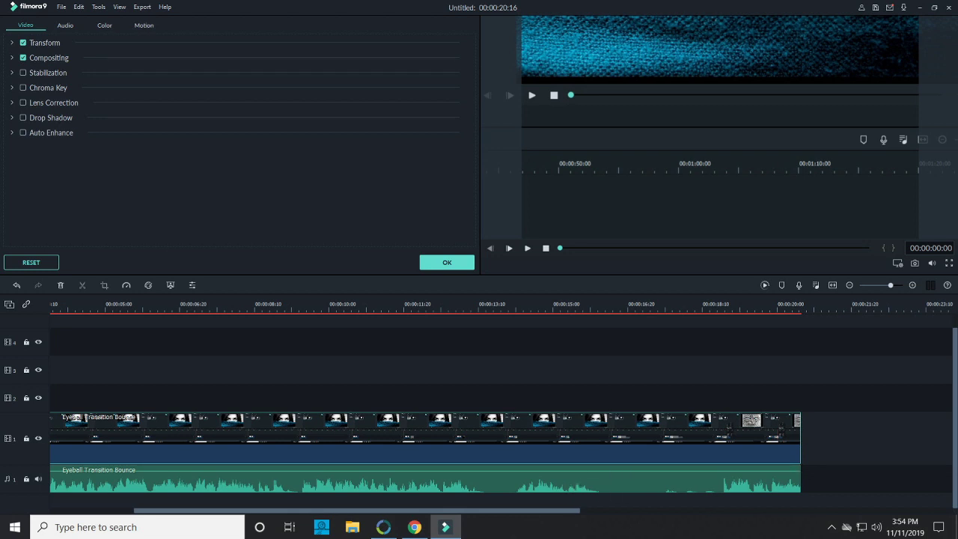
left_click(9, 304)
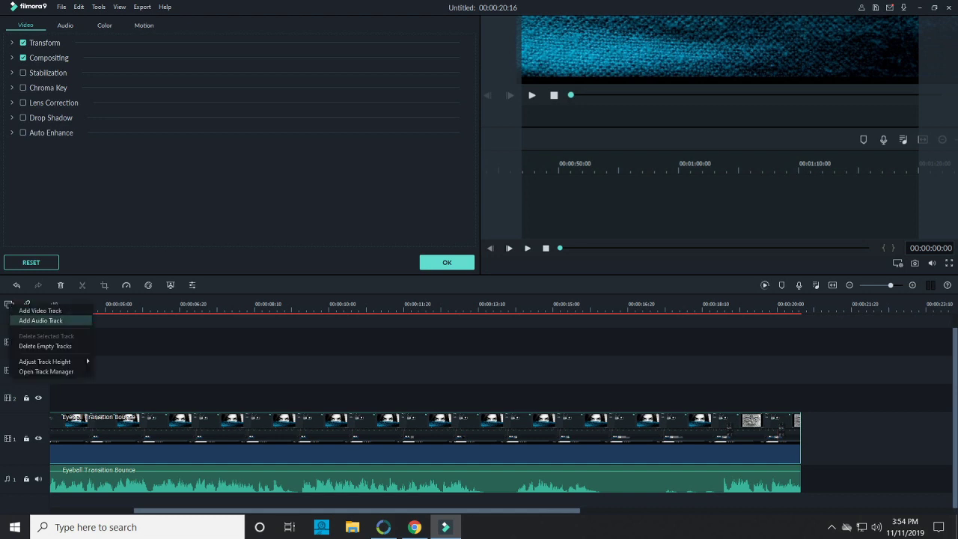
left_click(40, 321)
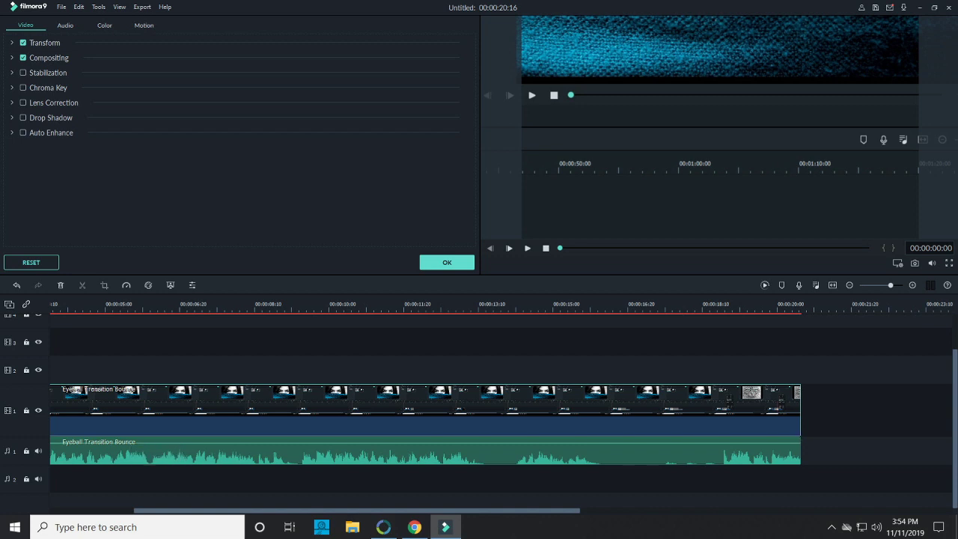
- Close the clip's properties, move the playhead to about 00:00:05:12, and open the detached audio clip's audio settings
left_click(447, 262)
left_click(83, 304)
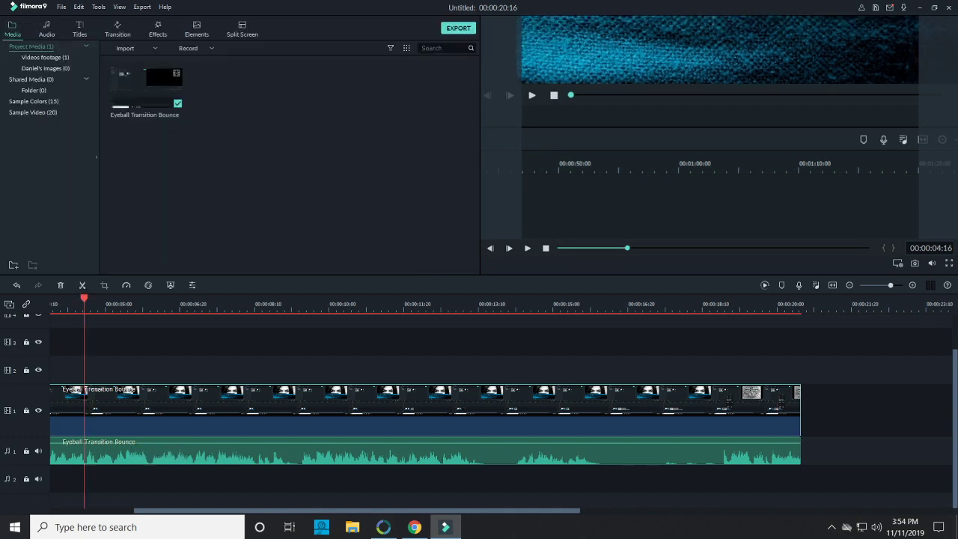
left_click_drag(84, 300, 124, 299)
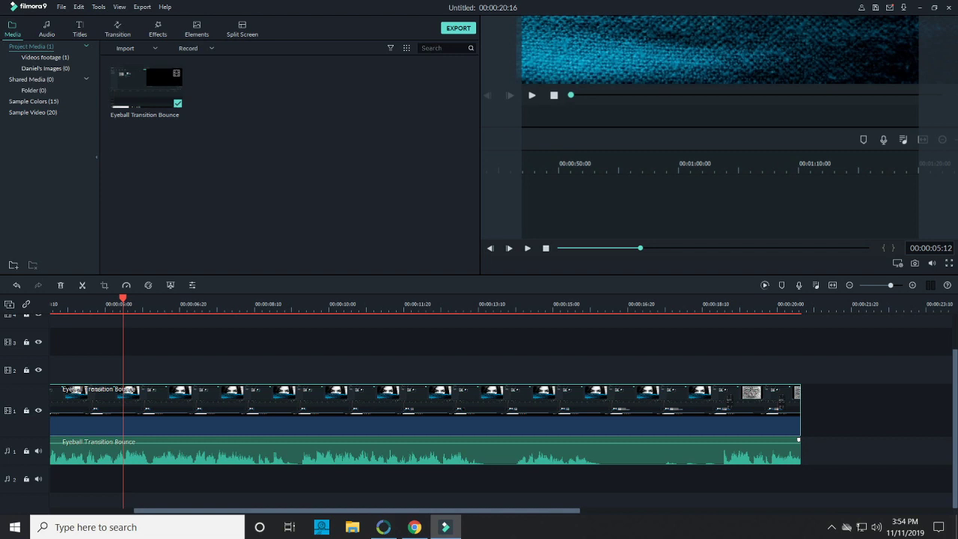
double_click(224, 453)
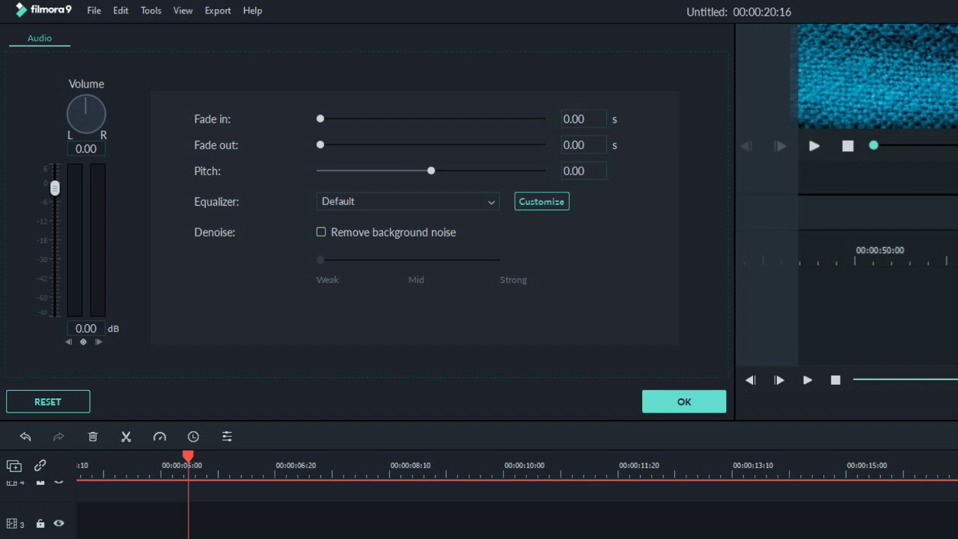
- Lower the detached audio's volume to -2 dB, keyframe it at 00:00:09:01, and drop it to about -66.90 dB at 00:00:09:11
mouse_move(54, 188)
left_mouse_down()
mouse_move(54, 272)
mouse_move(54, 195)
left_mouse_up()
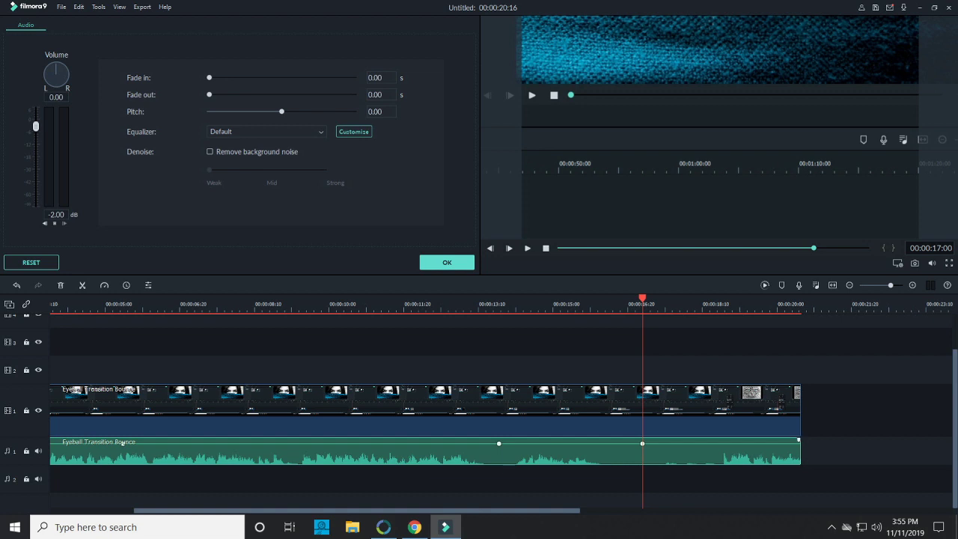
left_click_drag(499, 443, 499, 444)
left_click(286, 304)
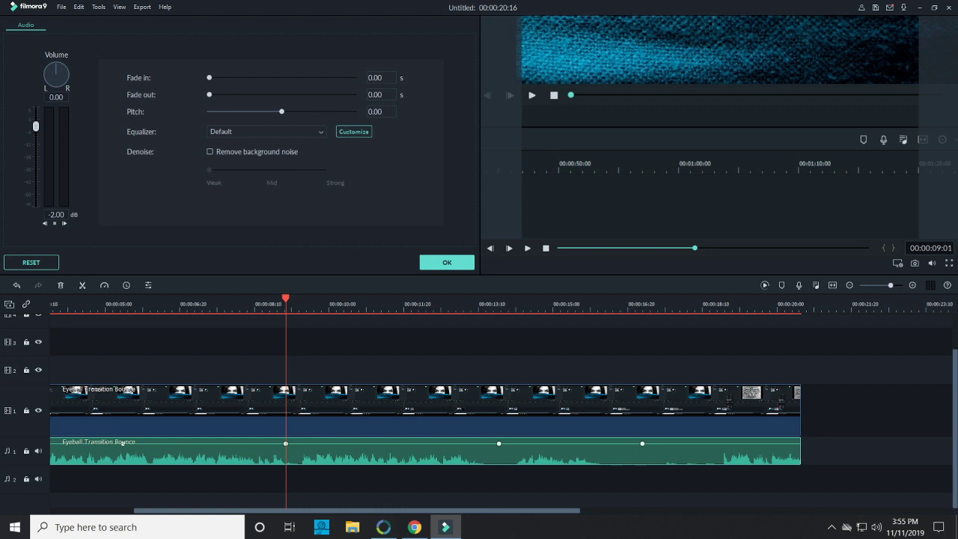
left_click(301, 304)
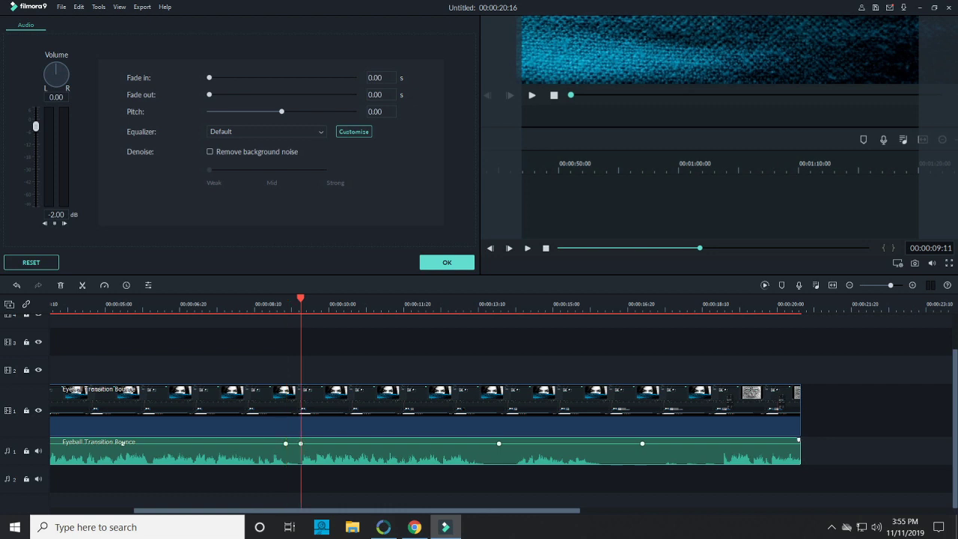
mouse_move(301, 444)
left_click_drag(36, 126, 36, 190)
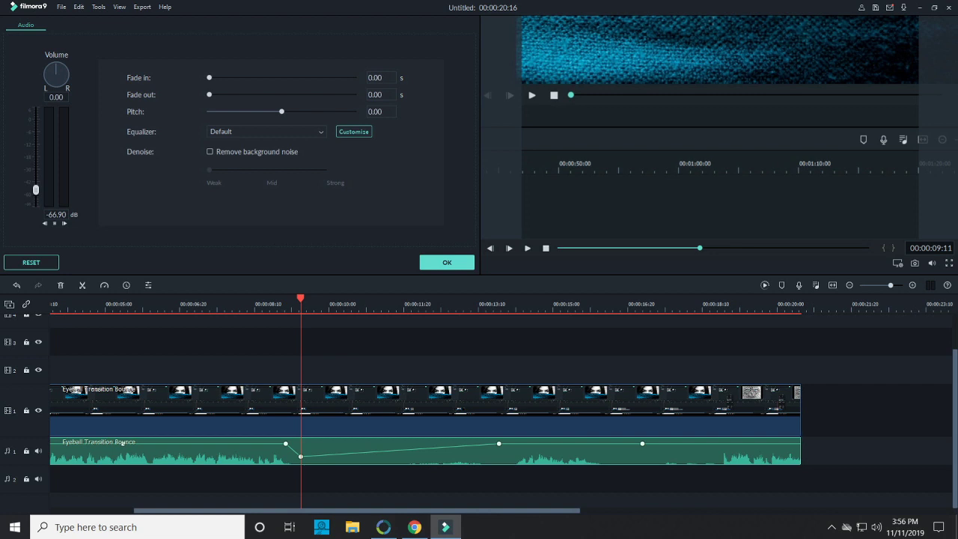
- Keyframe the audio volume at about 0.21 dB at 00:00:11:13 and -29.03 dB at 00:00:12:00, and confirm the audio settings
key("space")
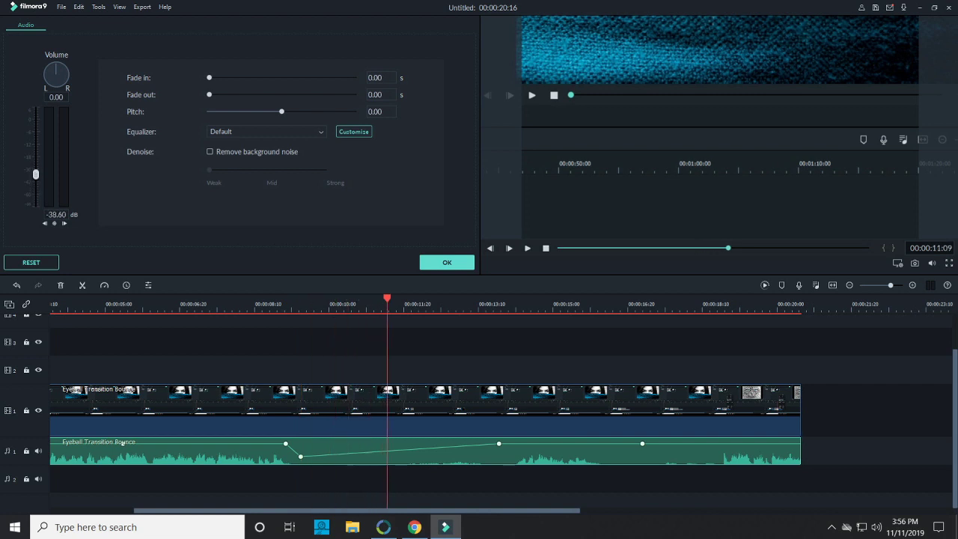
left_click_drag(487, 299, 393, 299)
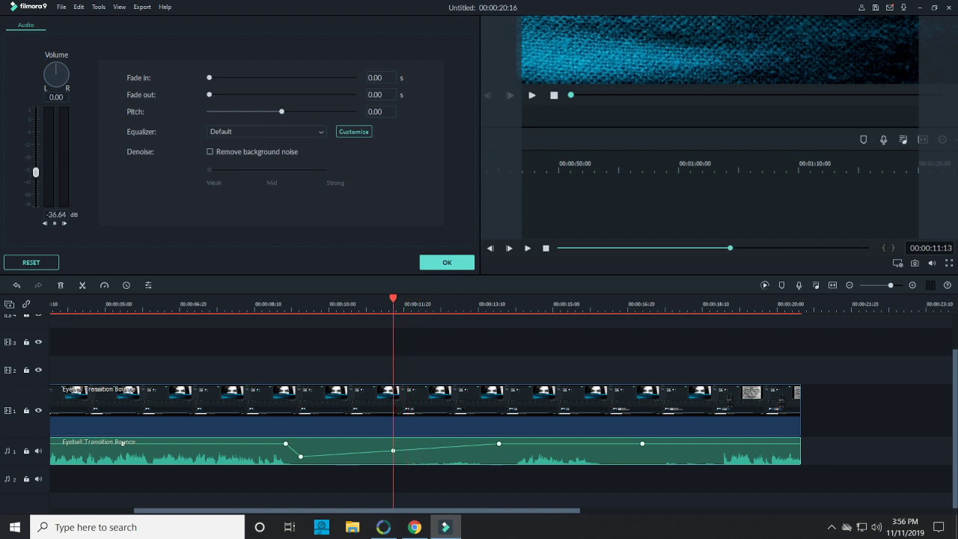
left_click_drag(36, 172, 35, 122)
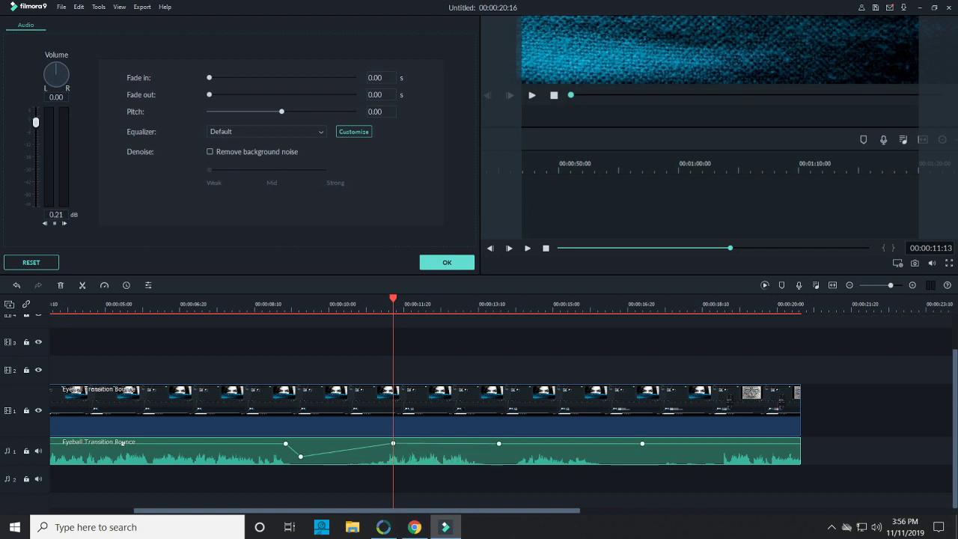
key("space")
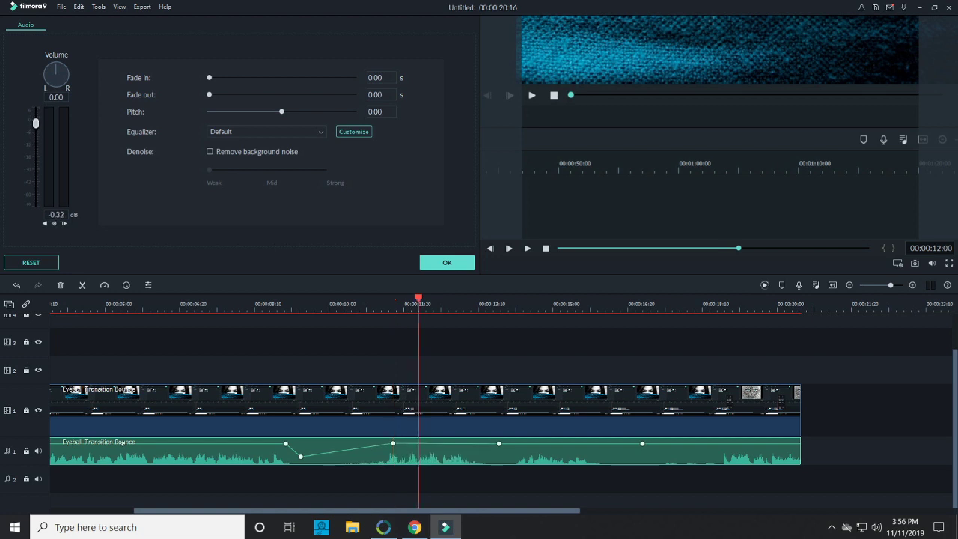
left_click_drag(36, 122, 36, 165)
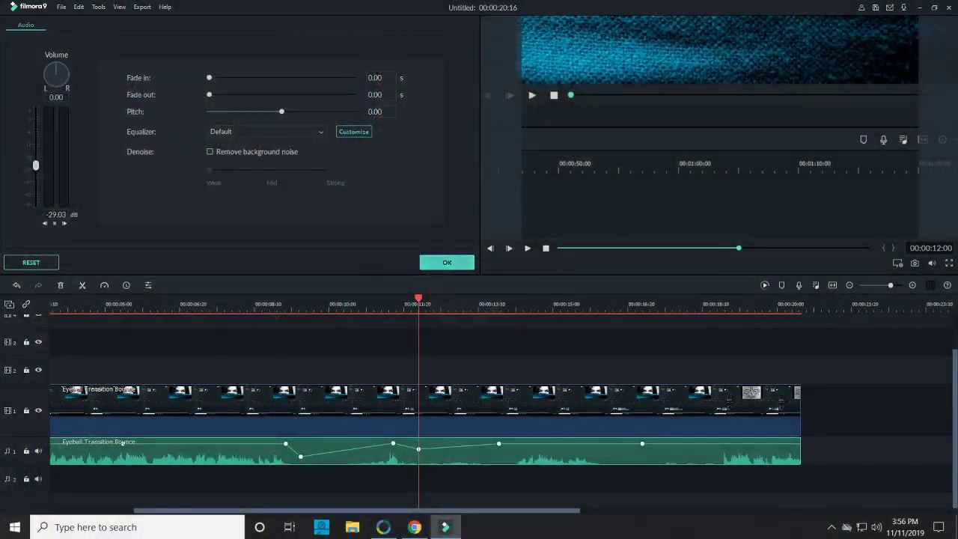
left_click(447, 262)
- Delete the video clip while keeping its detached audio, and undo the deletion
left_click(122, 442)
left_click(296, 304)
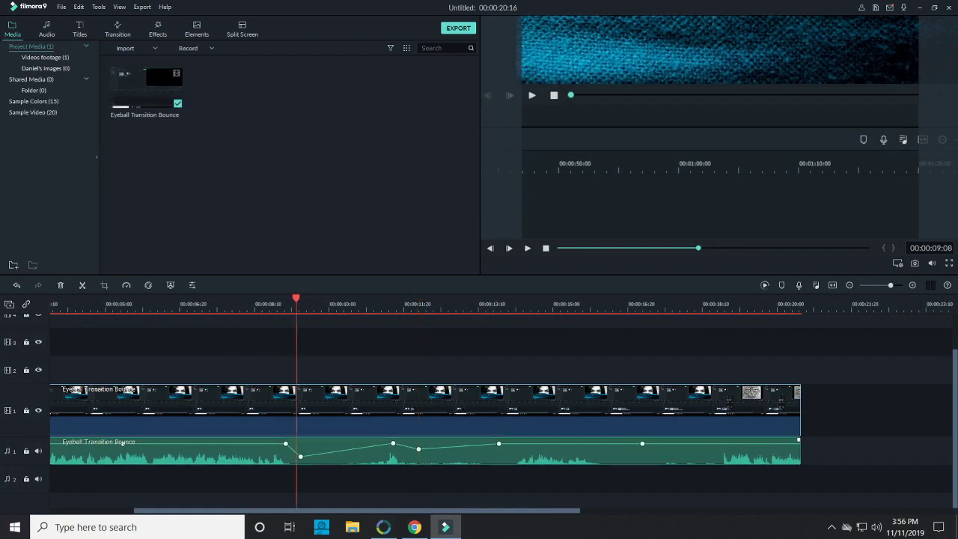
key("Delete")
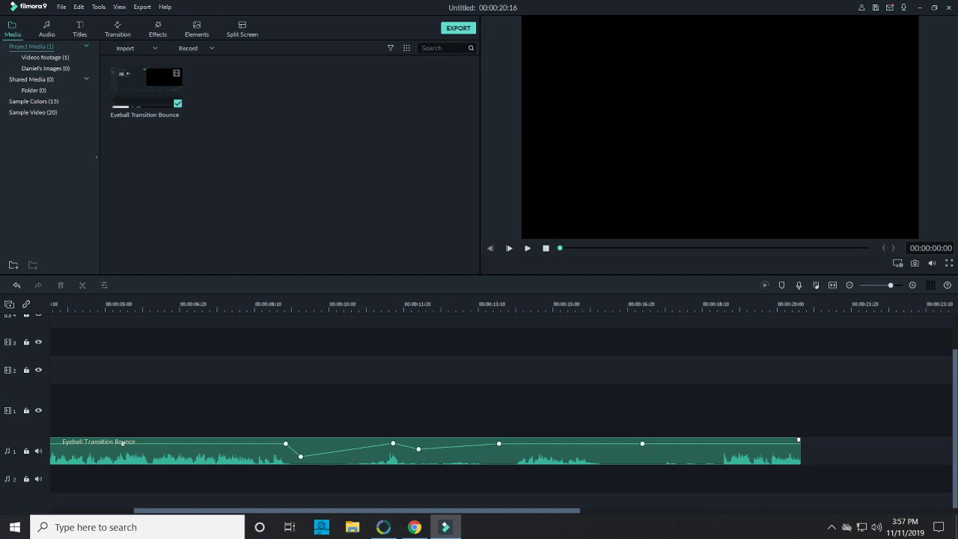
key("ctrl+z")
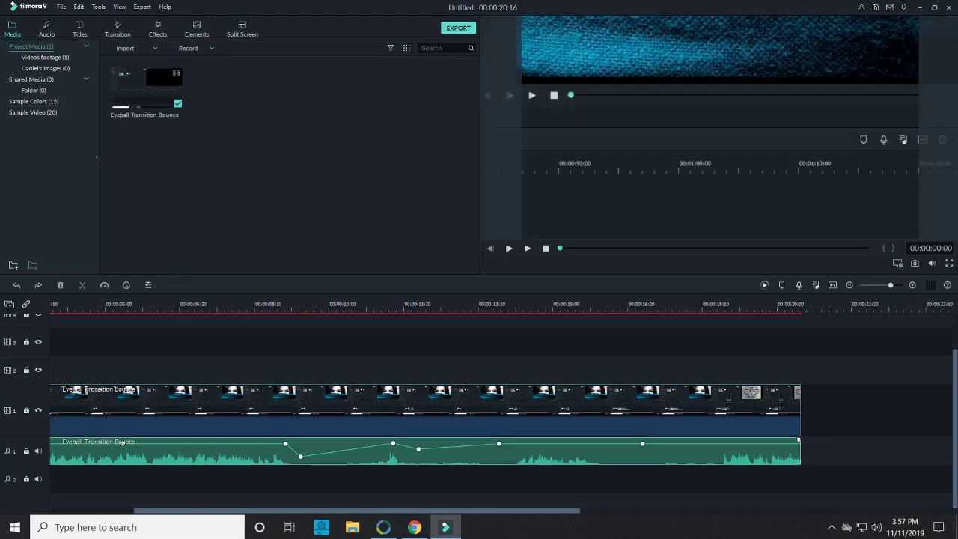
- Delete the detached audio clip from the timeline
right_click(243, 452)
left_click(270, 368)
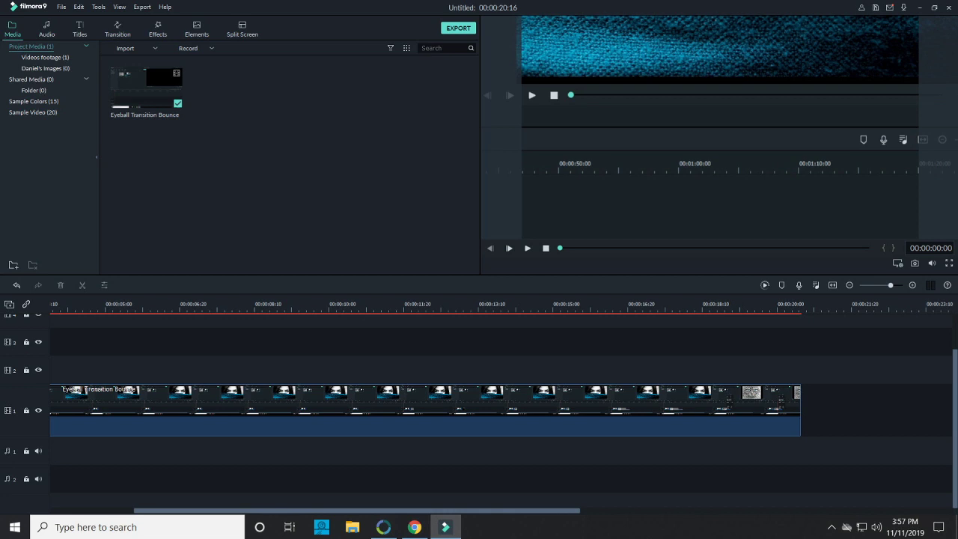
- Split the Eyeball Transition Bounce video clip at 00:00:09:05 and place the playhead on the cut
left_click(292, 304)
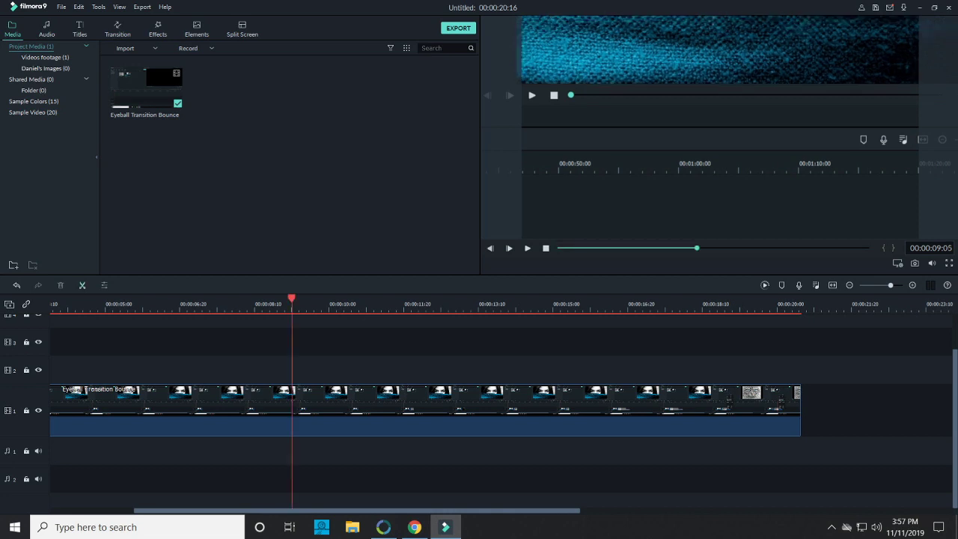
key("ctrl+b")
left_click(238, 304)
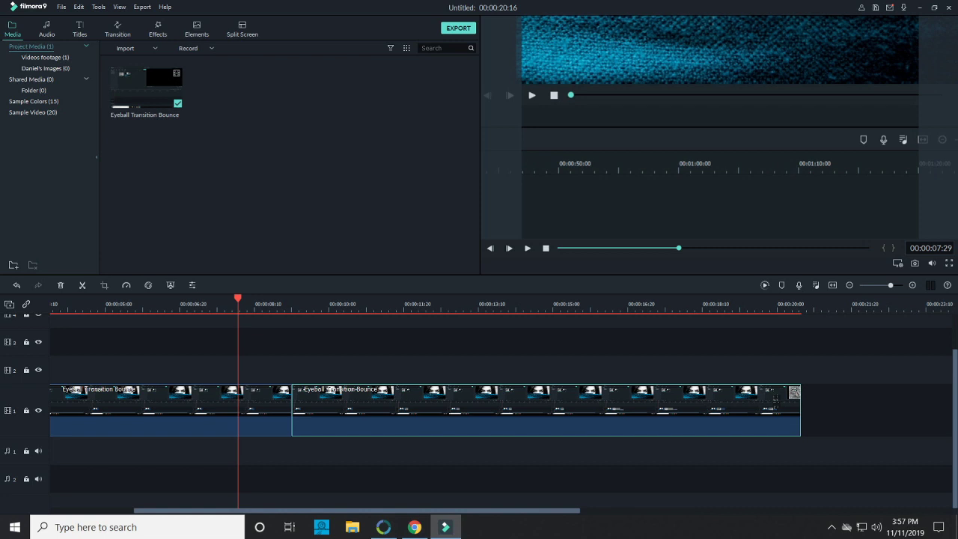
left_click(290, 304)
key("Right")
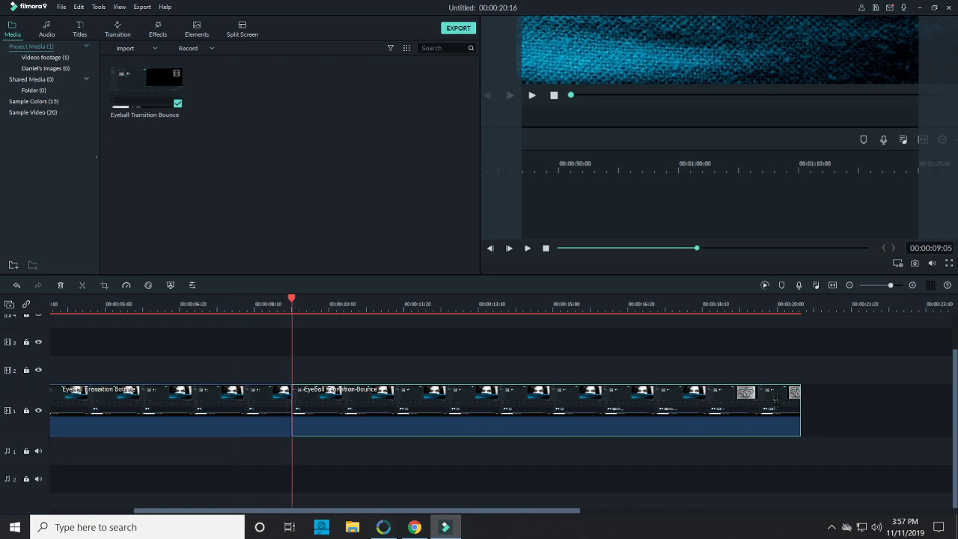
- Insert the Eyeball Transition Bounce media at the cut, and undo the insertion and the split
mouse_move(146, 87)
right_click(170, 90)
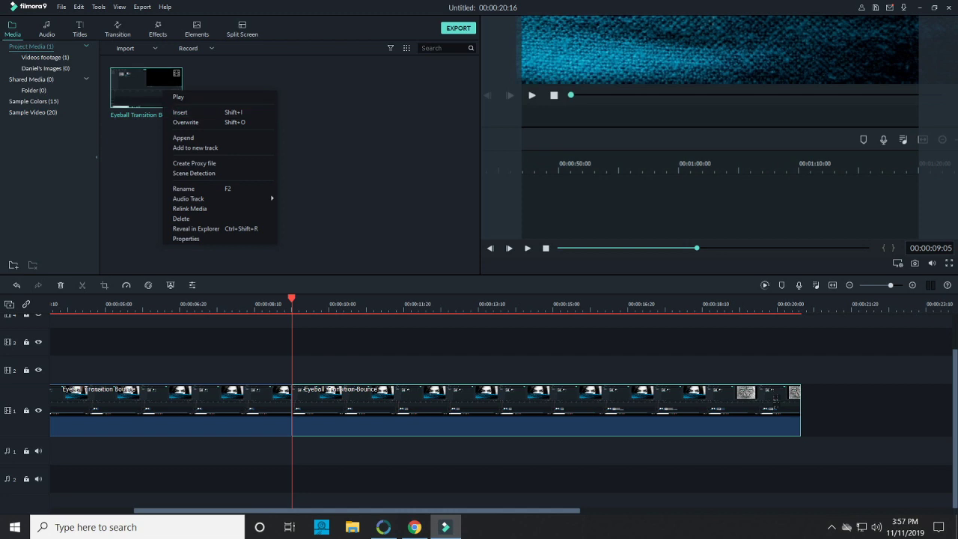
left_click(184, 113)
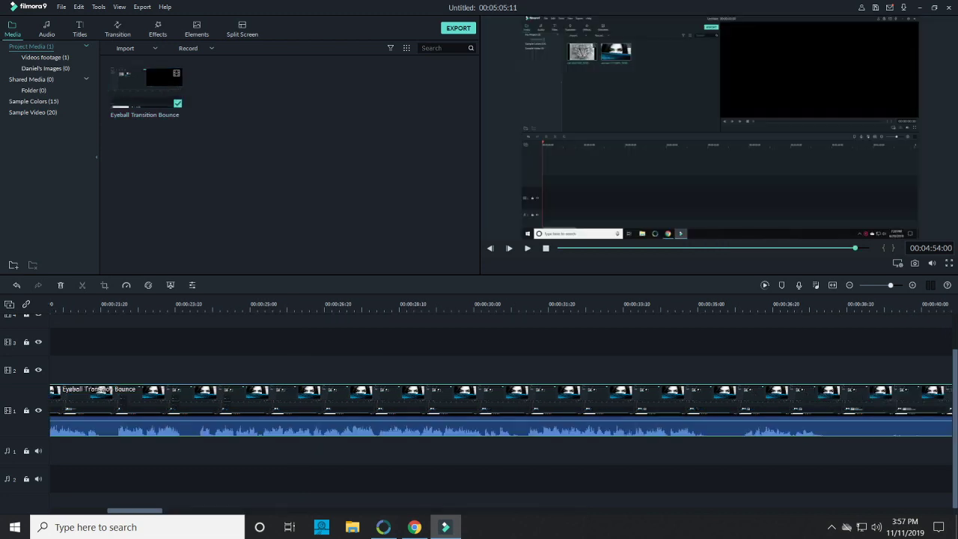
key("ctrl+minus")
key("ctrl+minus")
key("ctrl+minus")
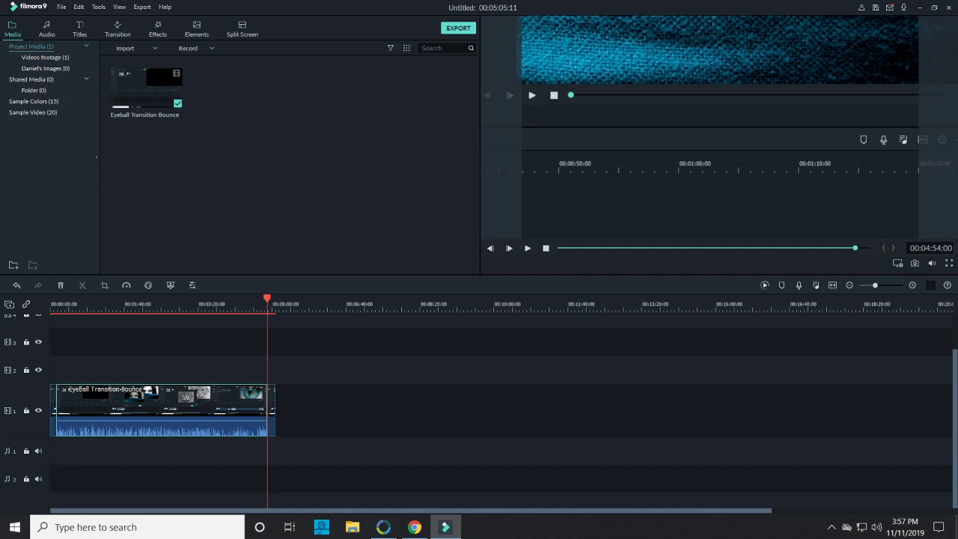
key("ctrl+z")
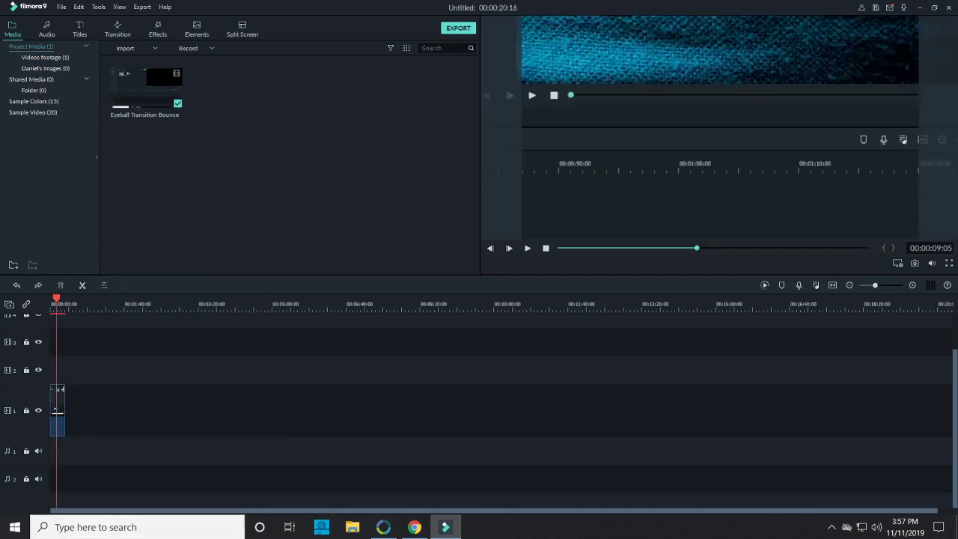
- Split the timeline clip at 00:00:09:04 and insert the full Eyeball Transition Bounce media between the two parts
key("ctrl+equal")
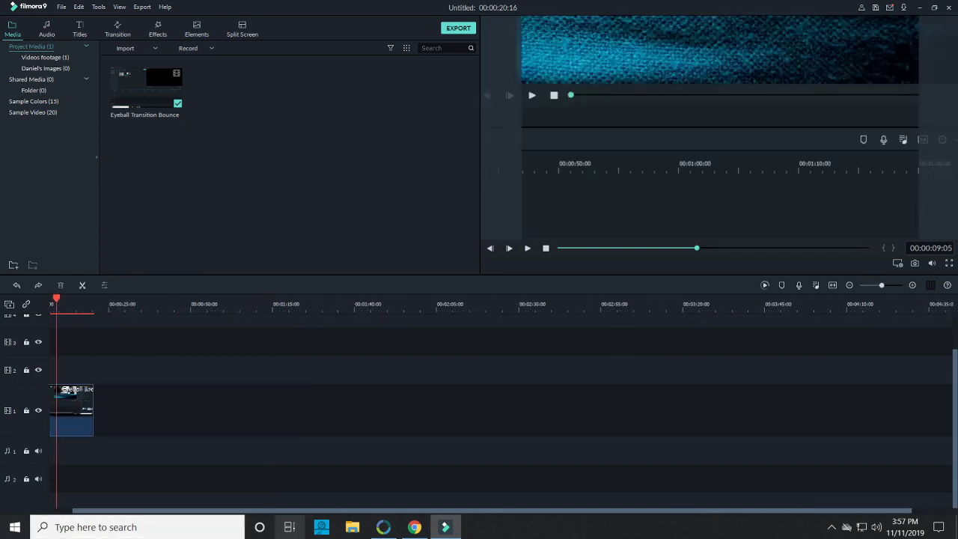
scroll(66, 390, "left", 2)
left_click(61, 303)
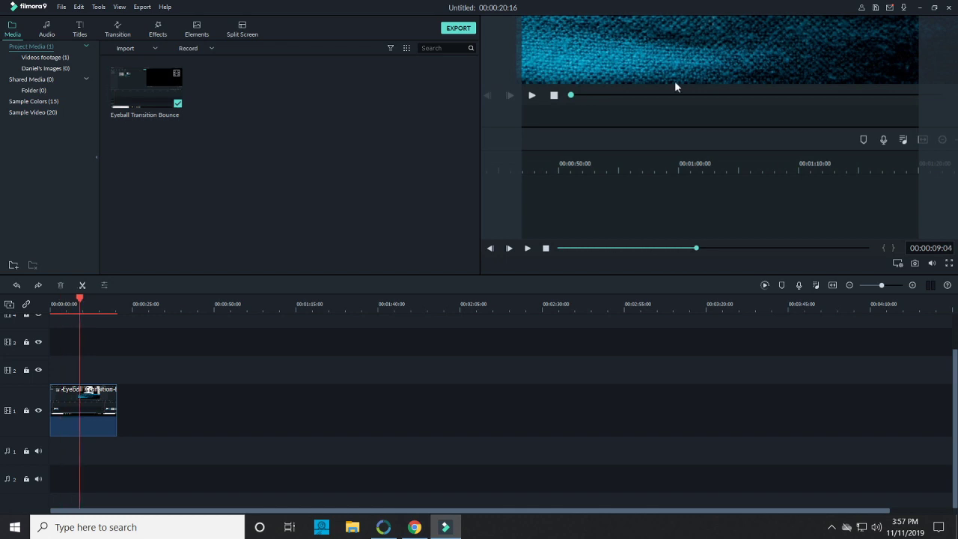
left_click(90, 390)
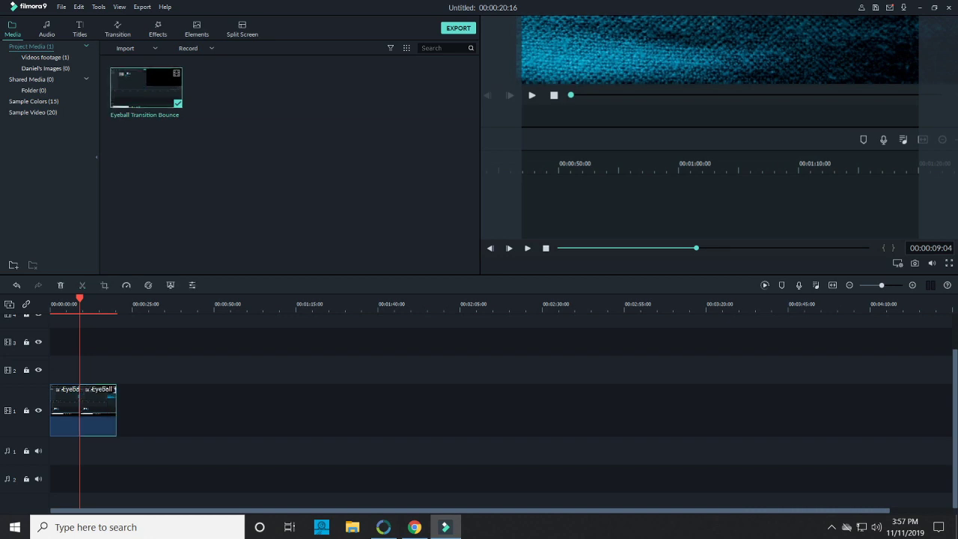
mouse_move(97, 408)
left_mouse_down()
mouse_move(97, 342)
mouse_move(97, 411)
left_mouse_up()
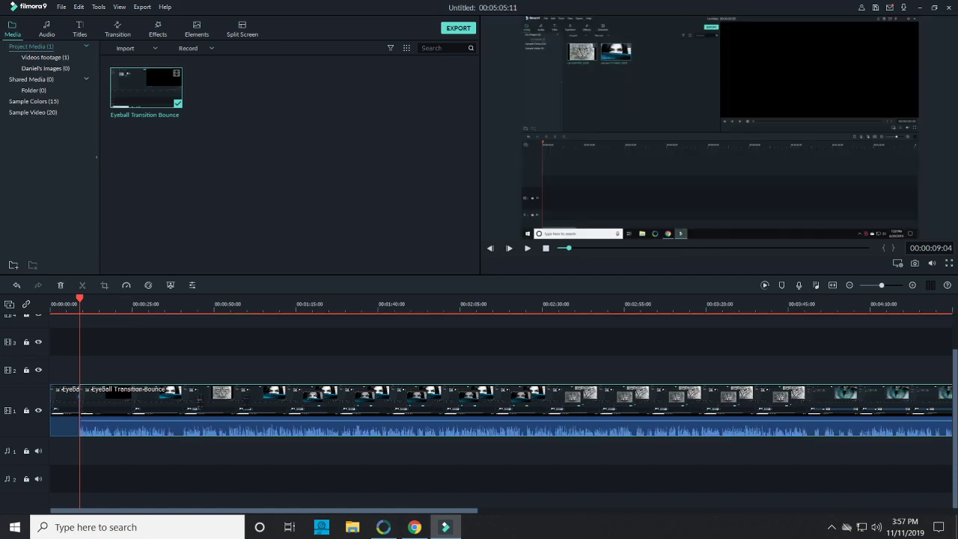
- Add the Blue sample color to video track 2 and stretch it across most of the inserted clip
left_click_drag(882, 286, 878, 285)
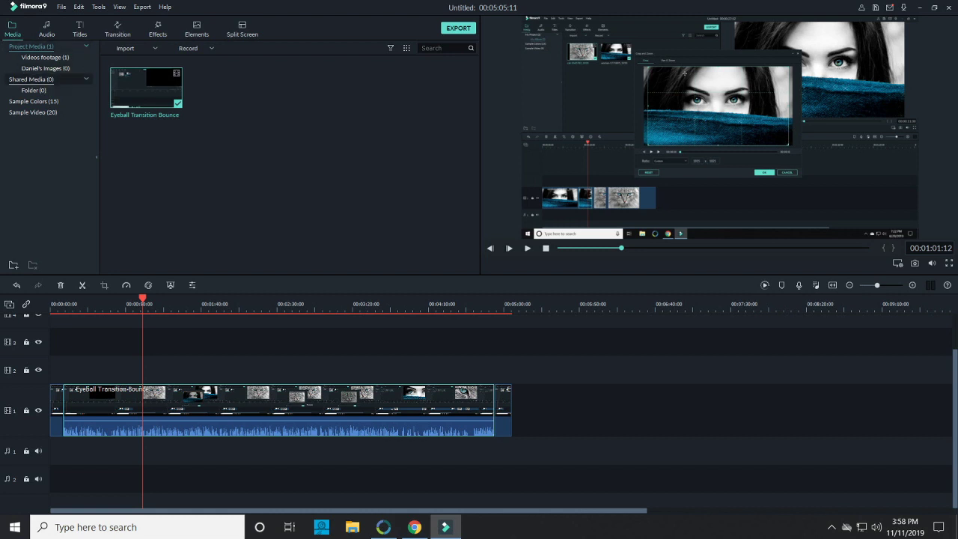
left_click(34, 101)
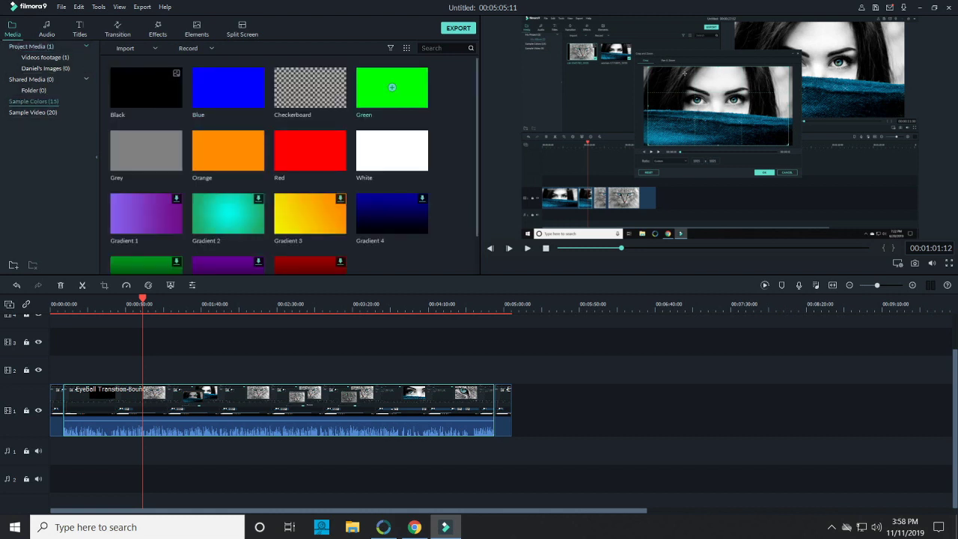
left_click(227, 87)
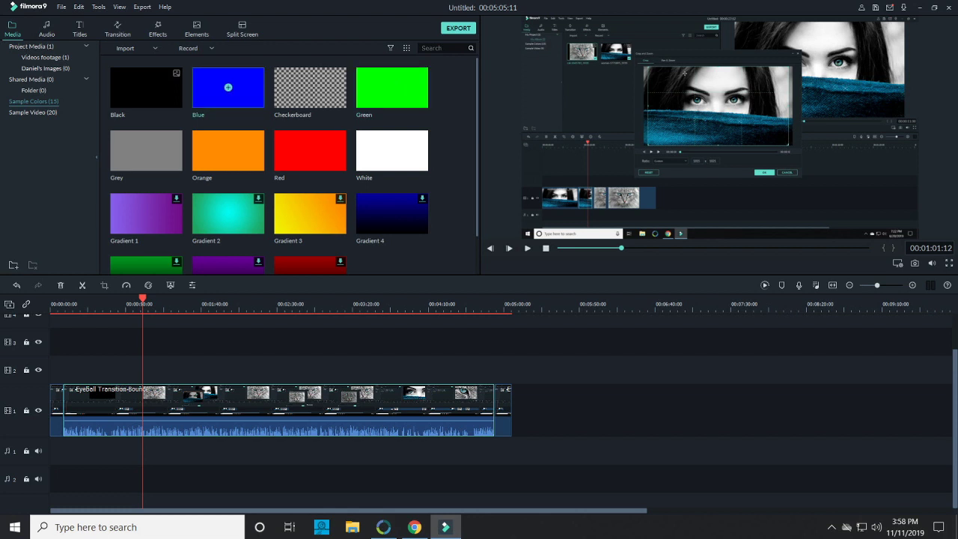
left_click_drag(139, 343, 475, 371)
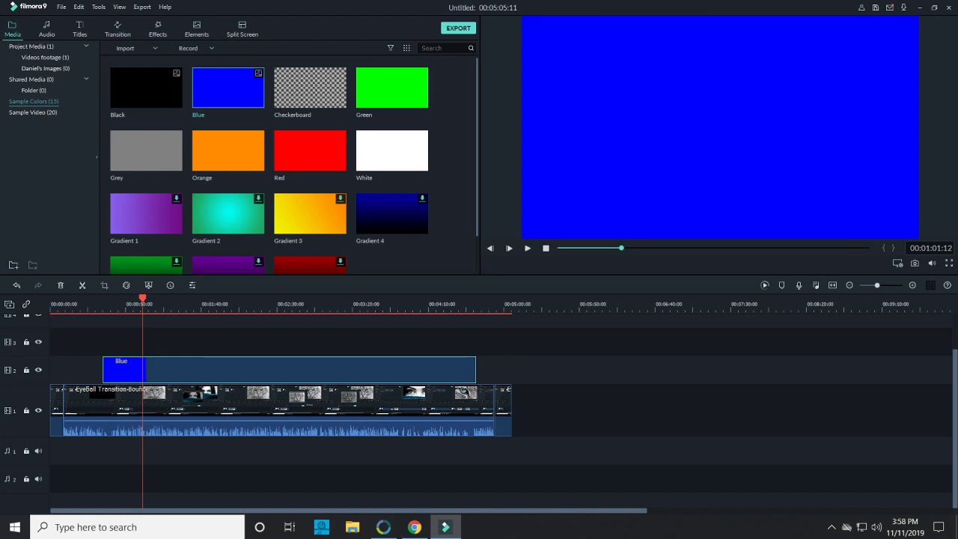
- Set the Blue clip's opacity to about 43% and its blending mode to Lighten, and preview the overlay at 00:00:56:20
double_click(129, 371)
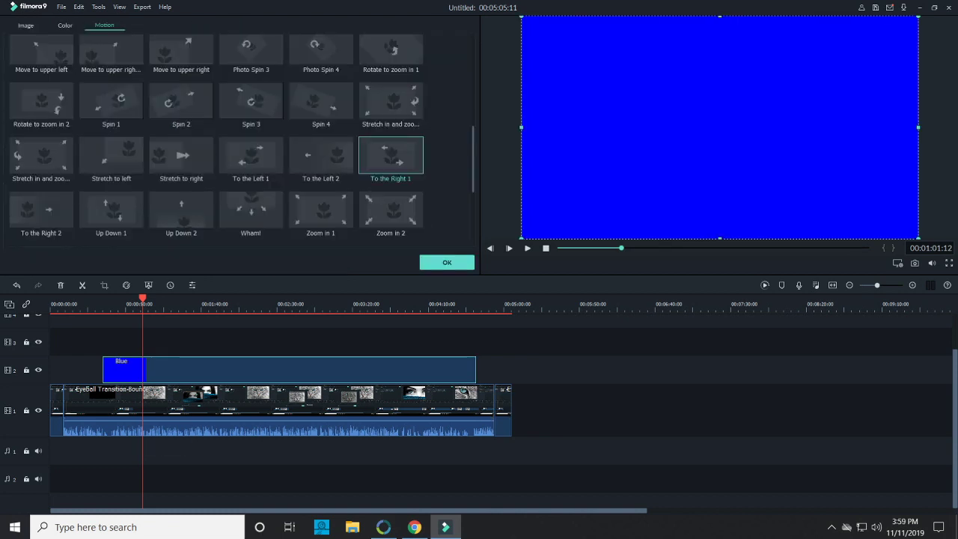
left_click(26, 26)
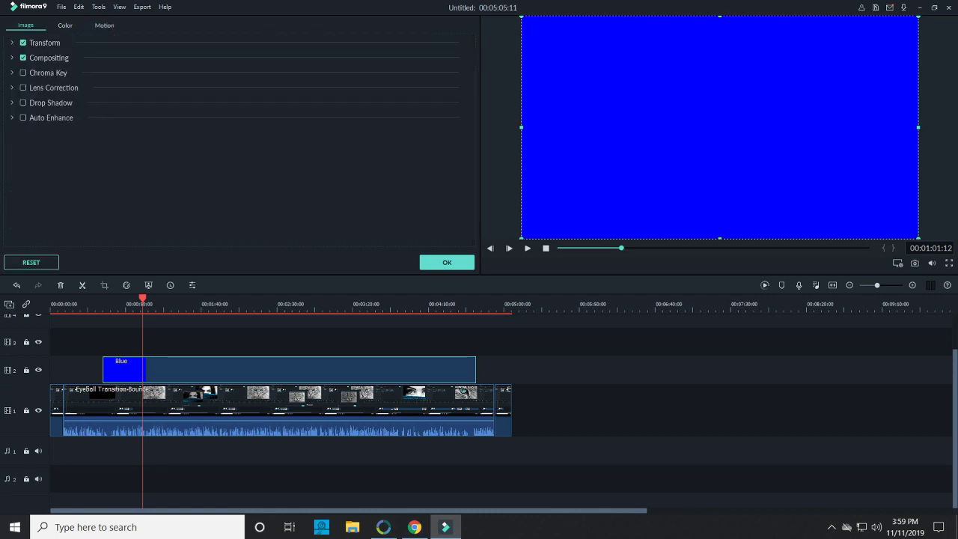
left_click(12, 58)
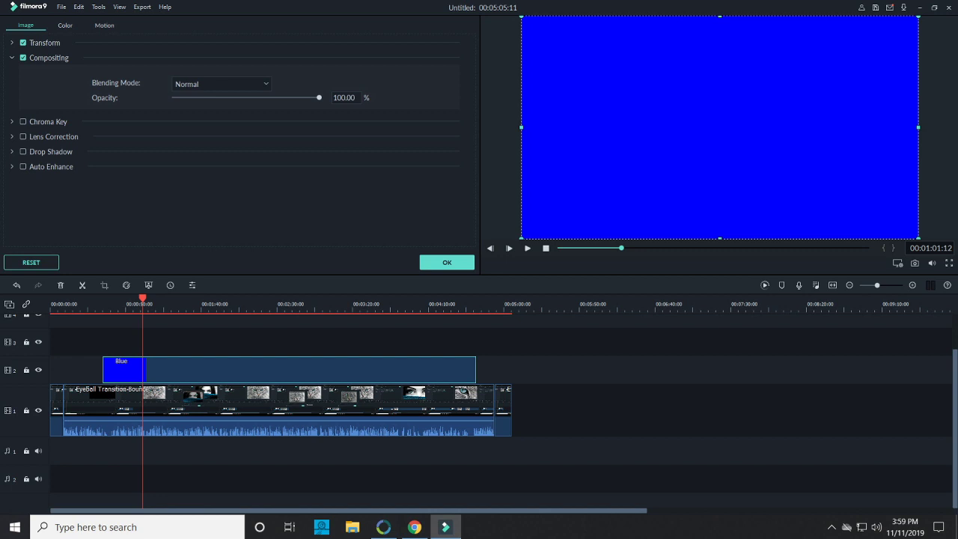
left_click_drag(319, 98, 237, 98)
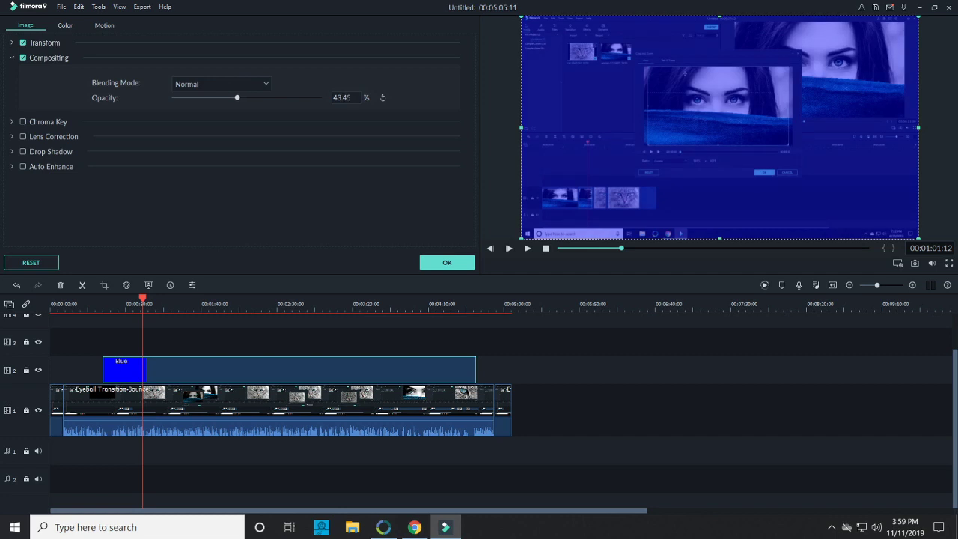
left_click(221, 84)
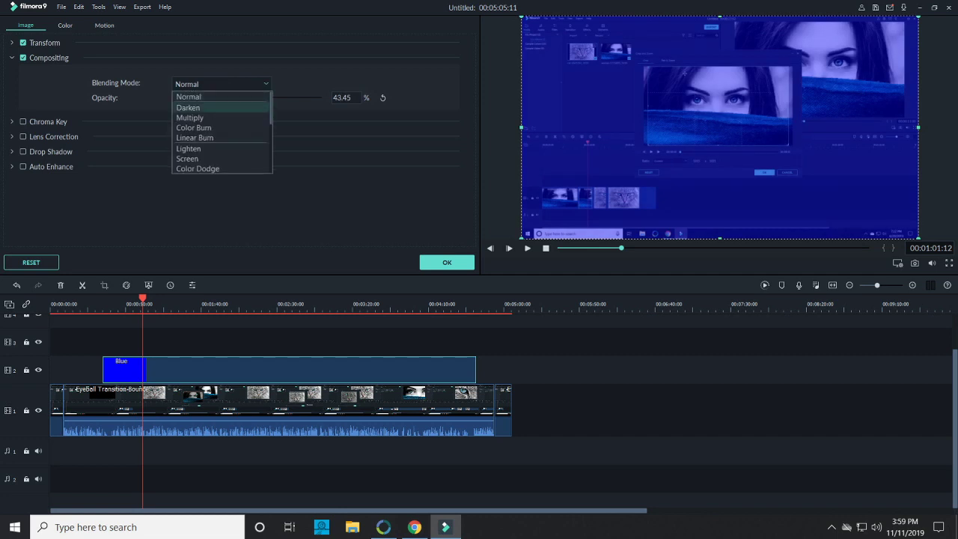
left_click(188, 148)
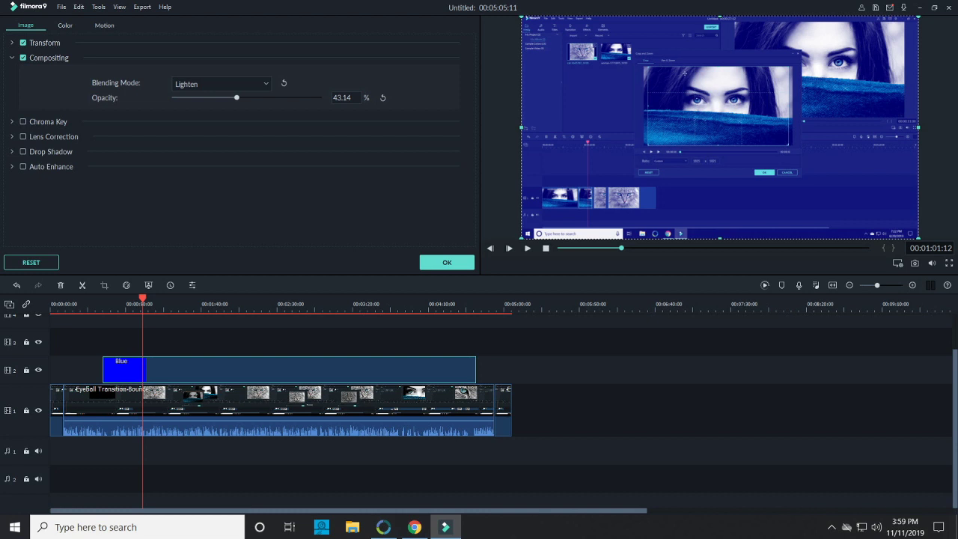
left_click(136, 304)
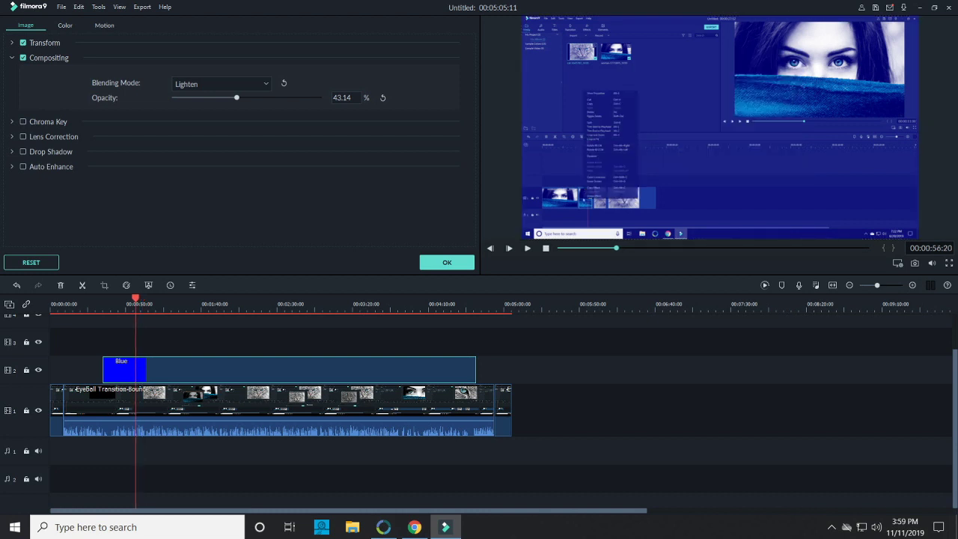
- Lower the Blue clip's opacity to about 31% and lock video track 1
left_click_drag(236, 97, 219, 98)
left_click(26, 410)
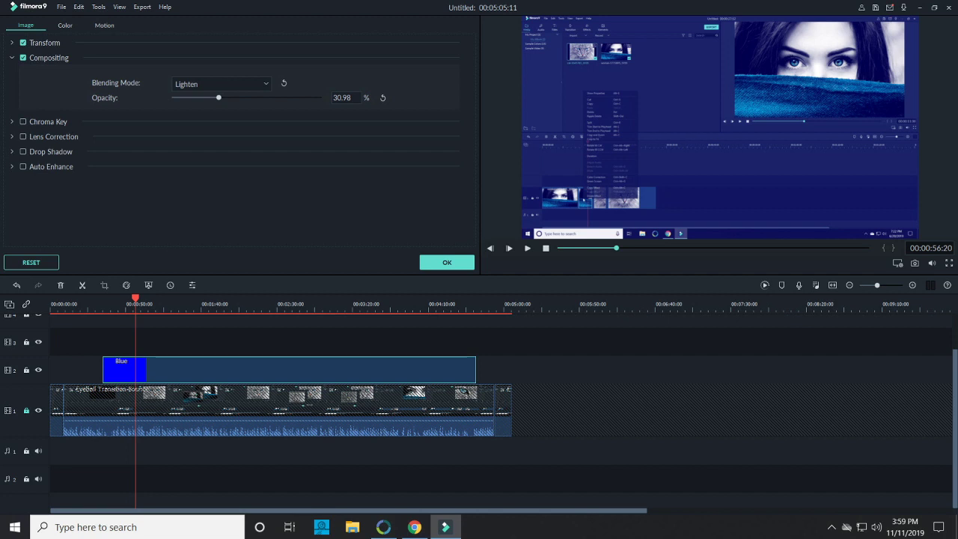
- Shrink the Blue overlay to a quarter of the frame, place it over the upper-left area, and show the frame at 00:00:53:05
left_click(720, 127)
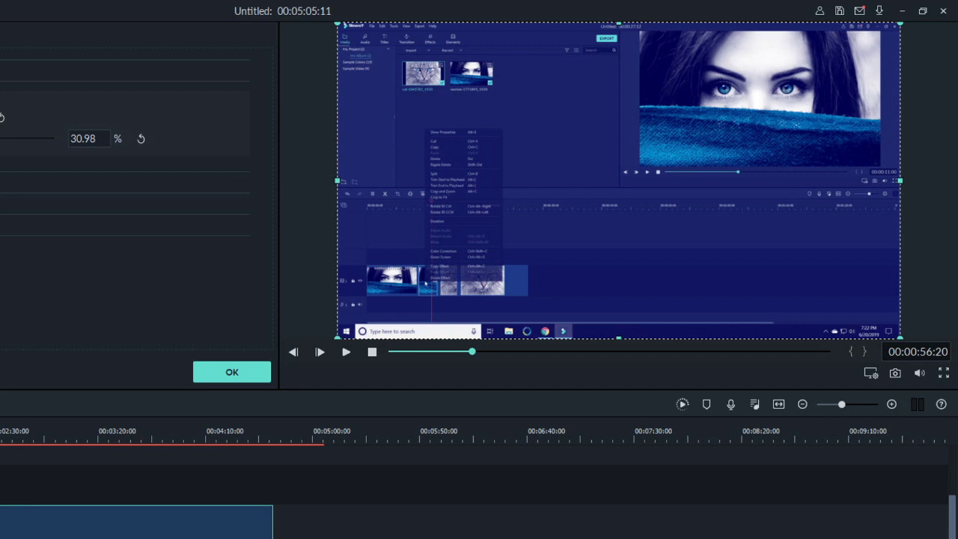
left_click_drag(337, 339, 618, 181)
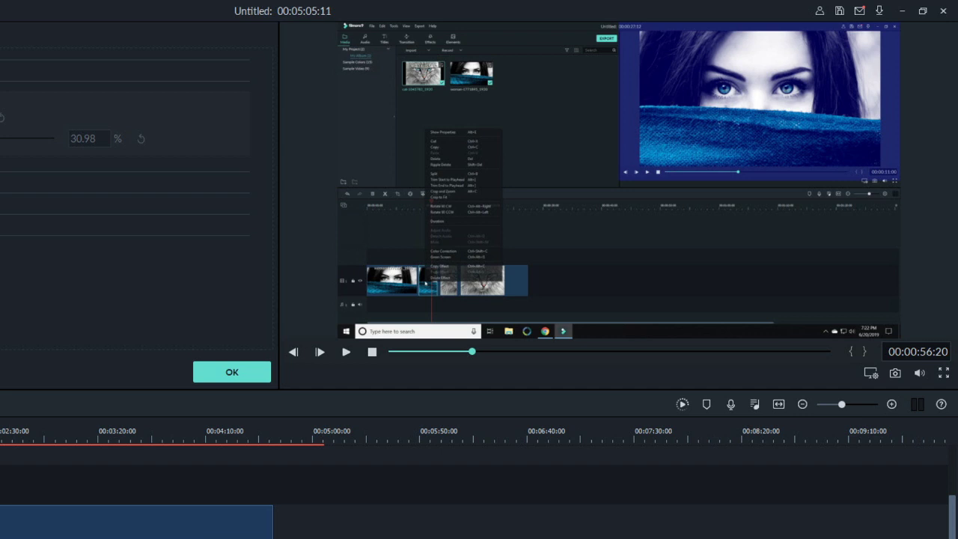
left_click(136, 522)
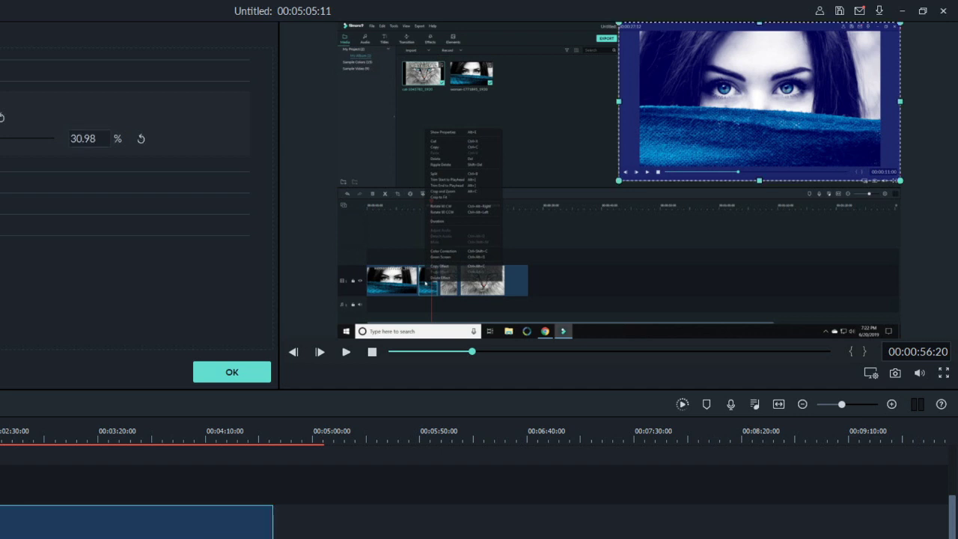
key("ctrl+z")
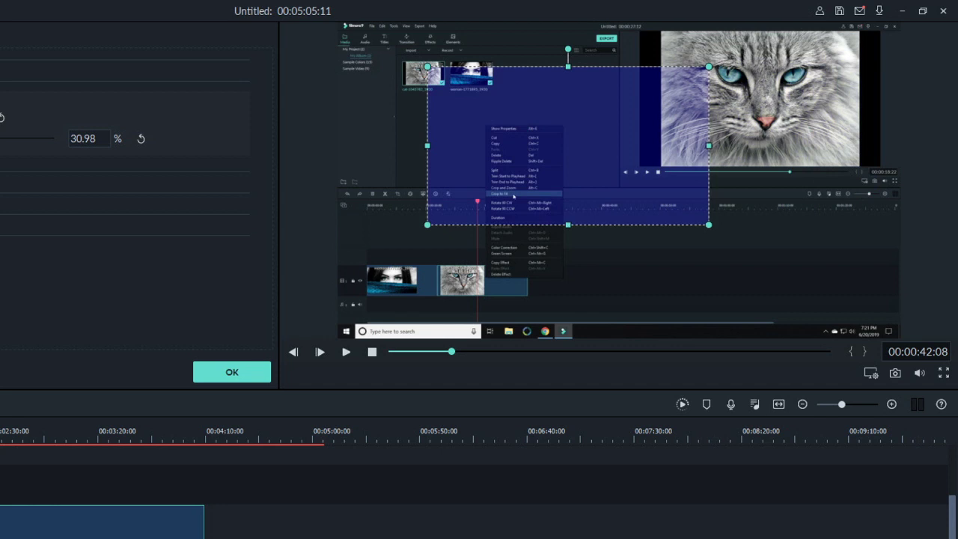
left_click_drag(388, 123, 488, 101)
mouse_move(452, 351)
left_mouse_down()
mouse_move(422, 351)
mouse_move(466, 351)
left_mouse_up()
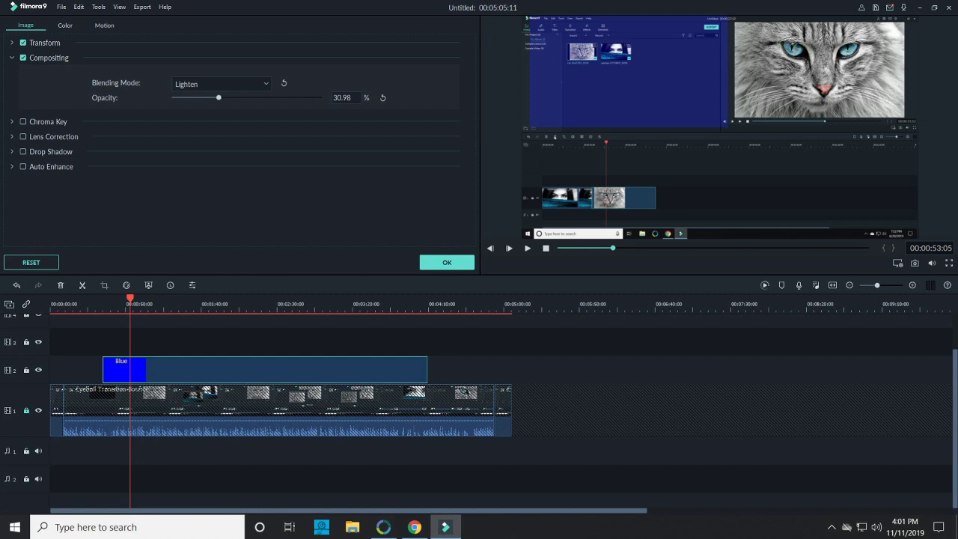
- Raise the Blue clip's opacity to about 96% and shift the overlay toward the upper middle of the frame
left_click_drag(219, 98, 313, 98)
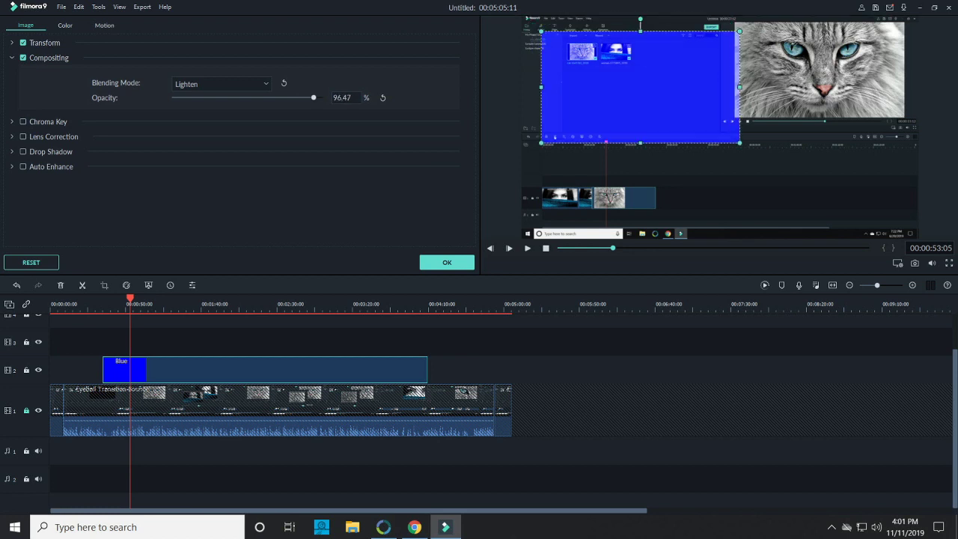
left_click_drag(640, 87, 673, 87)
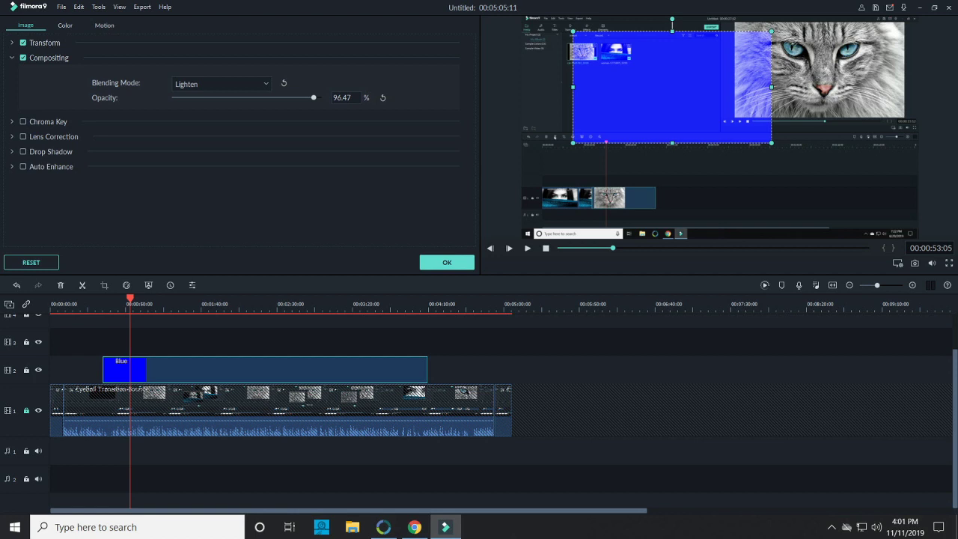
- Enable the drop shadow on the Blue clip, comparing the overlay with and without it
left_click(12, 57)
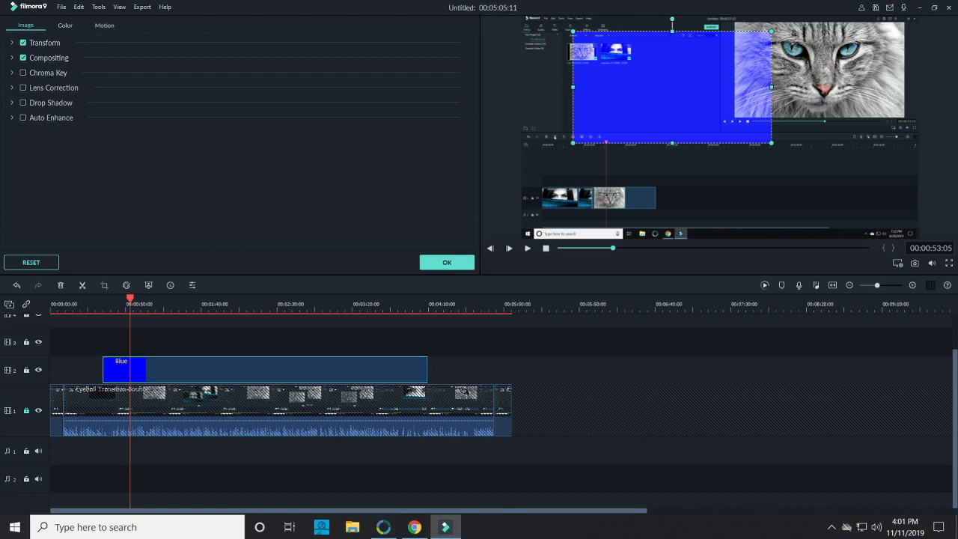
left_click(12, 102)
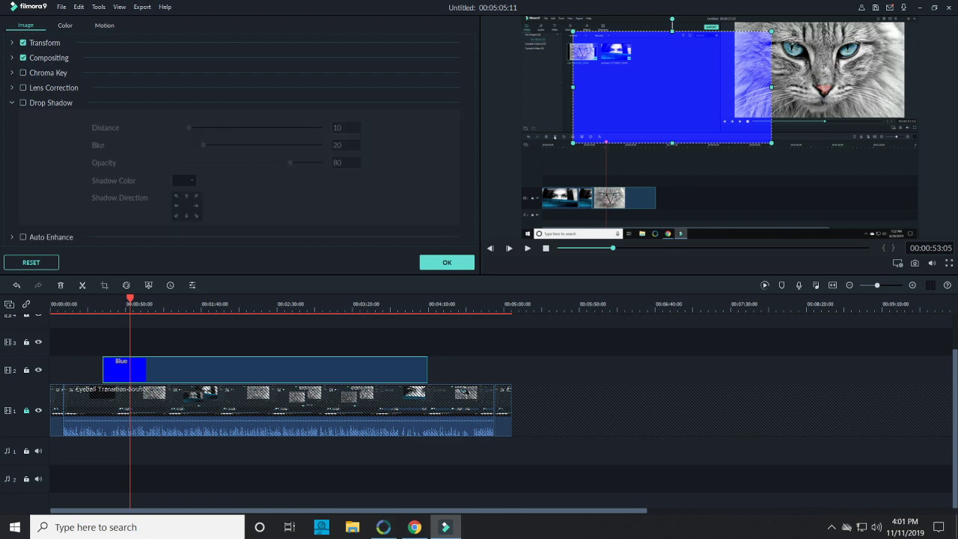
left_click(23, 102)
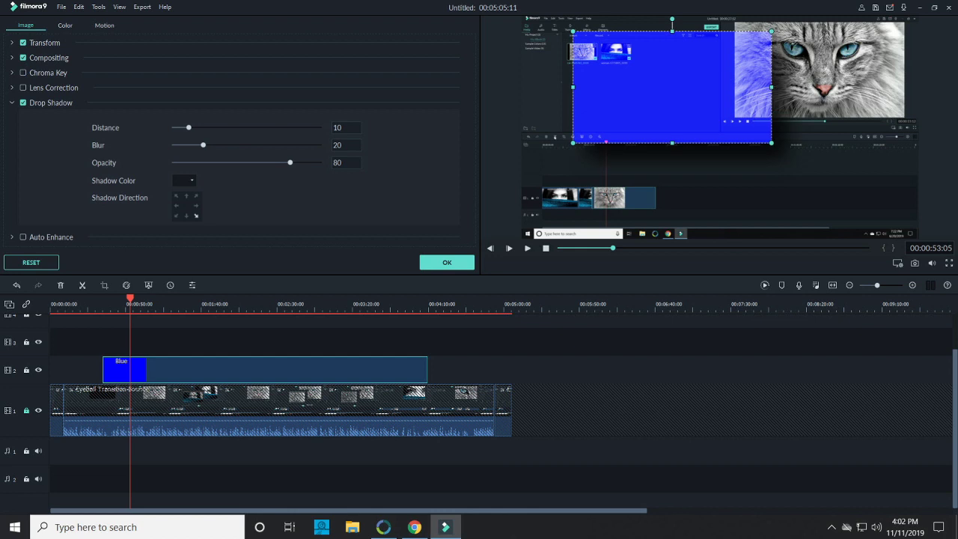
left_click(23, 103)
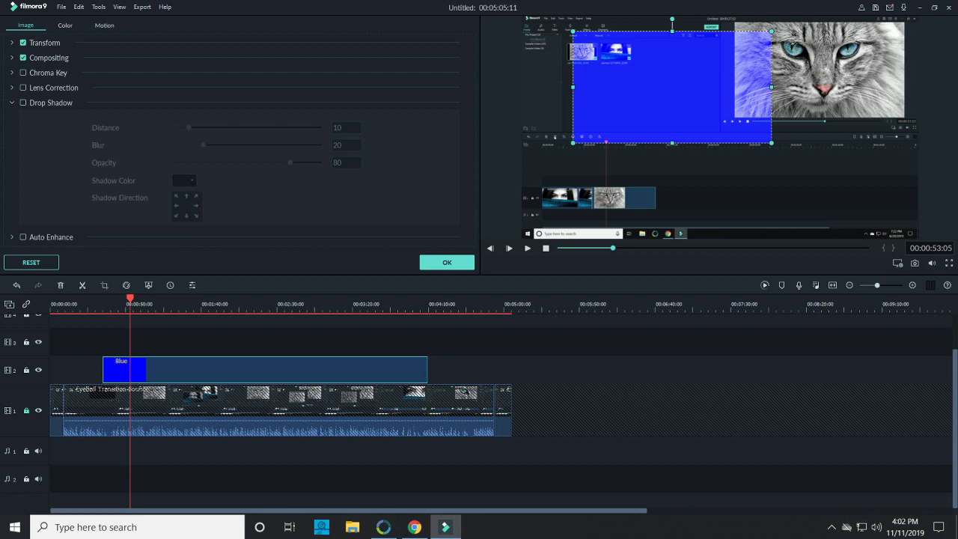
left_click(22, 102)
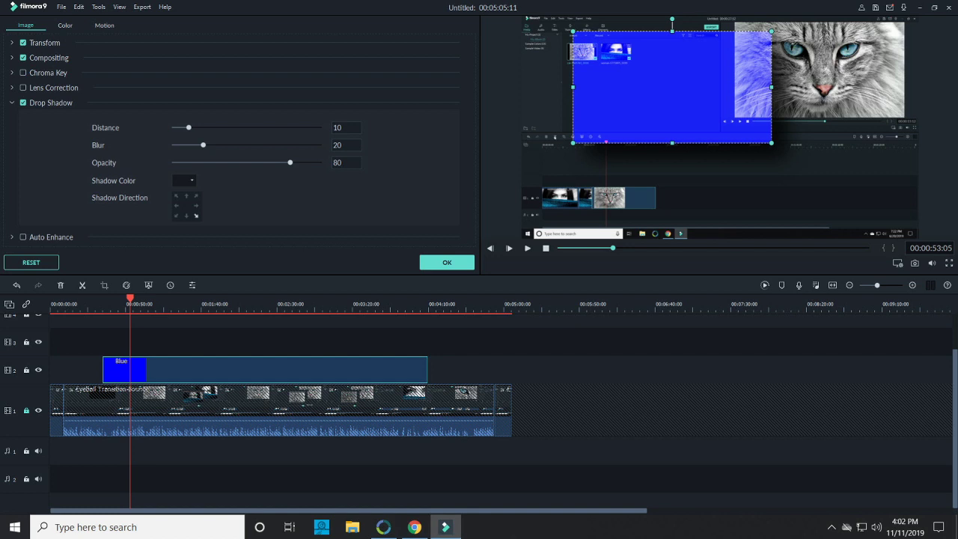
- Set the drop shadow to distance 4, blur 4 and opacity 85, and move the Blue overlay over the cat's face
left_click_drag(290, 162, 174, 127)
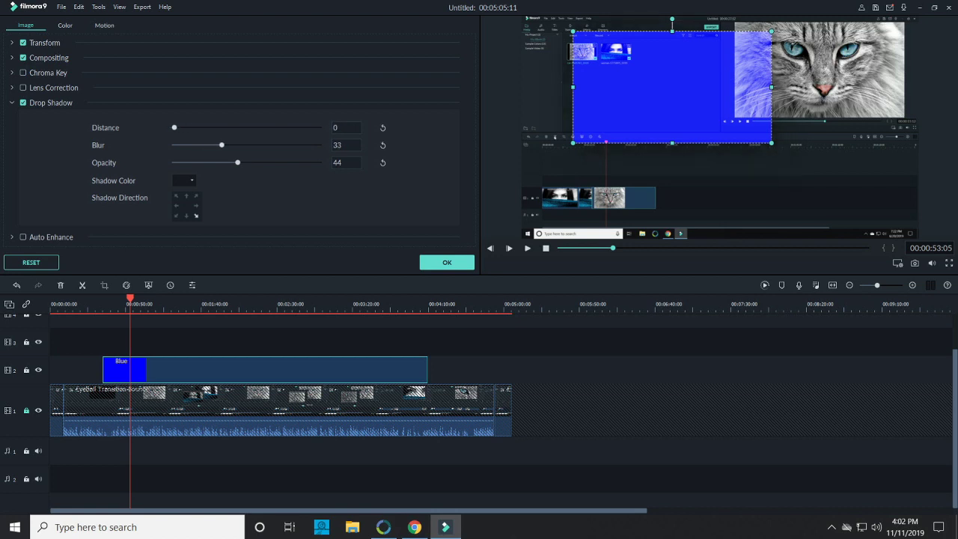
left_click_drag(238, 163, 297, 162)
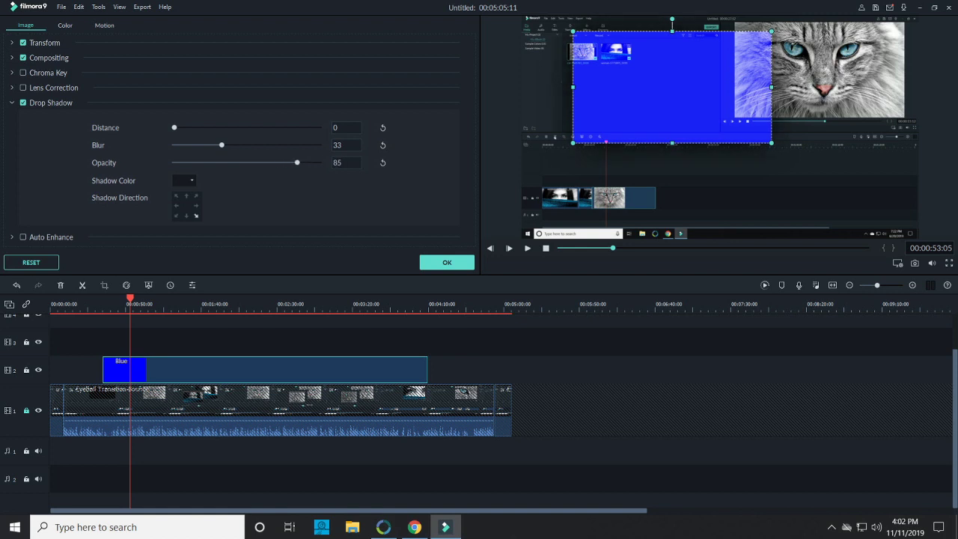
mouse_move(222, 145)
left_mouse_down()
mouse_move(296, 145)
mouse_move(213, 145)
mouse_move(235, 145)
left_mouse_up()
mouse_move(174, 128)
left_mouse_down()
mouse_move(201, 127)
mouse_move(189, 127)
left_mouse_up()
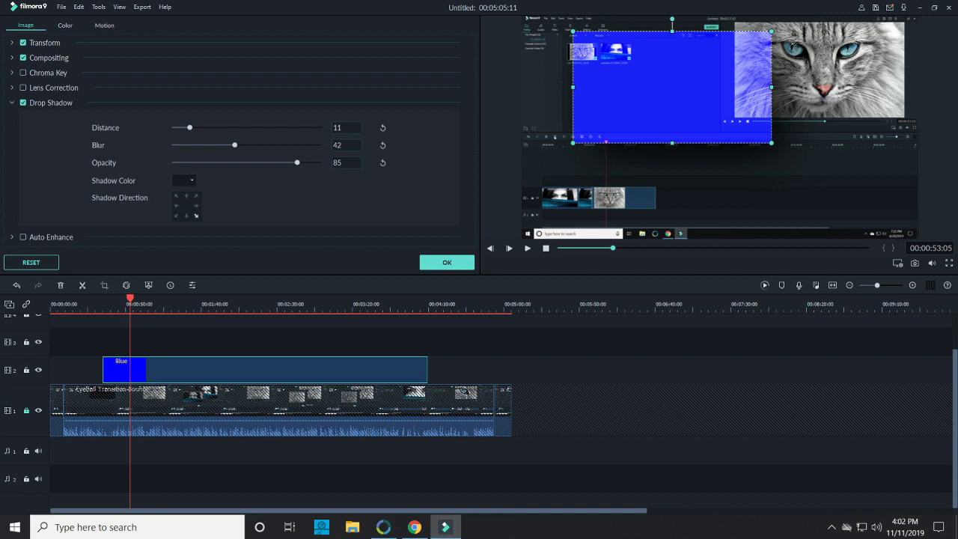
left_click_drag(234, 146, 175, 145)
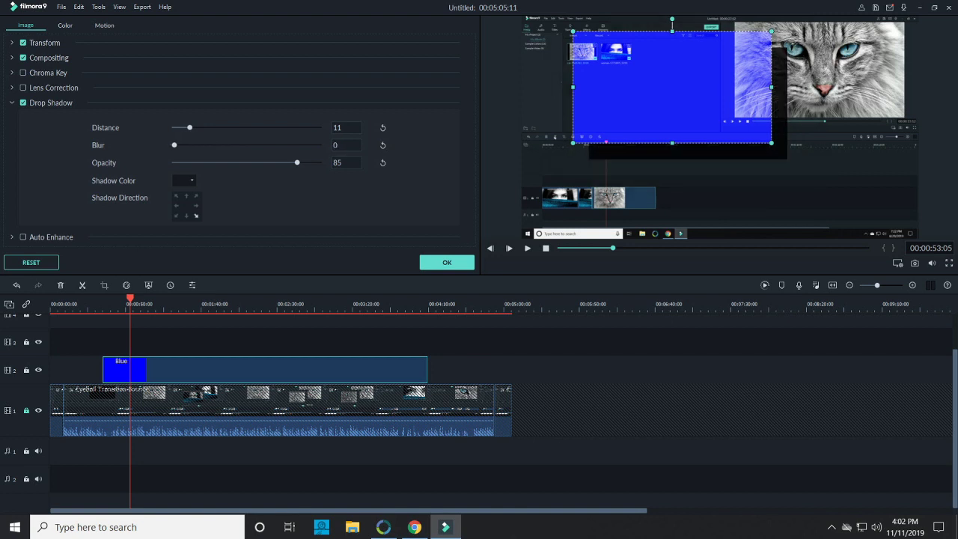
left_click_drag(190, 127, 180, 145)
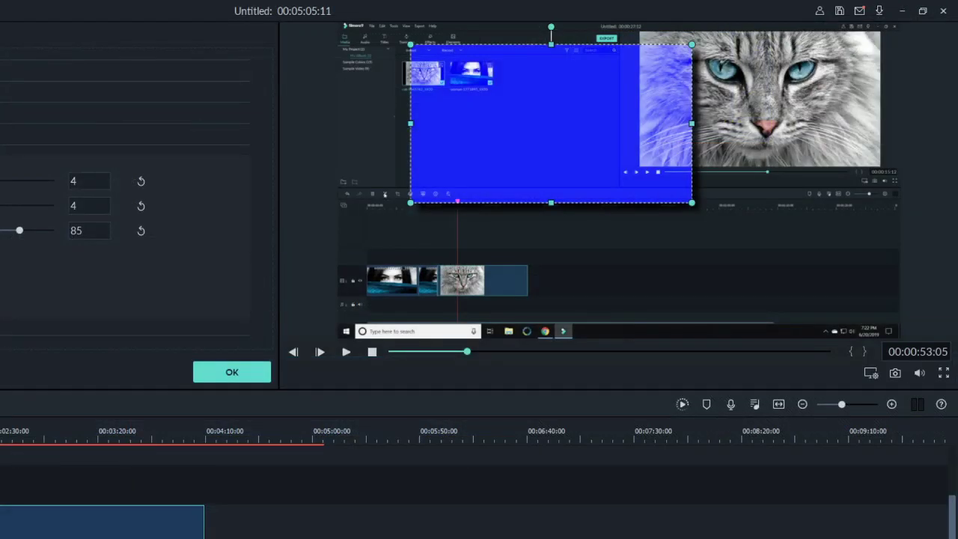
left_click_drag(1, 181, 2, 181)
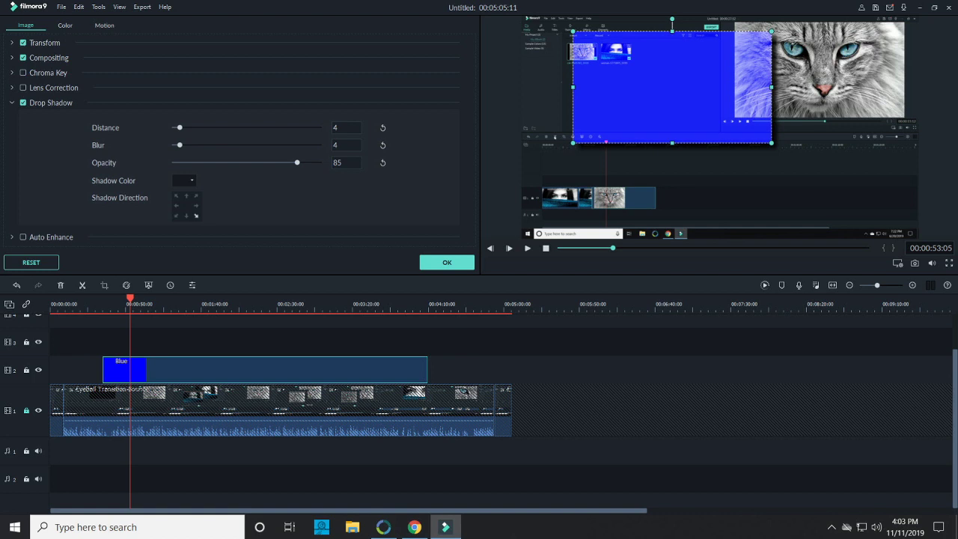
left_click(447, 262)
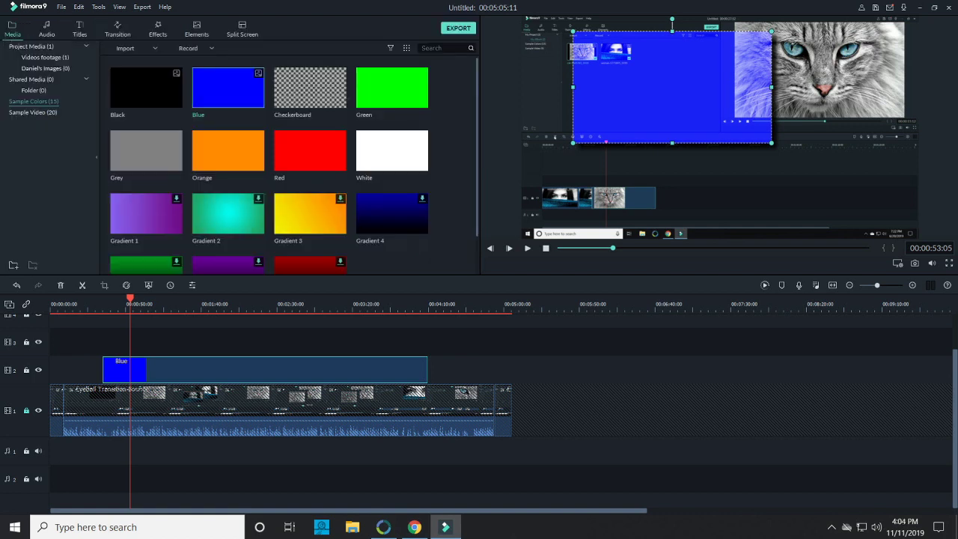
left_click_drag(673, 87, 769, 98)
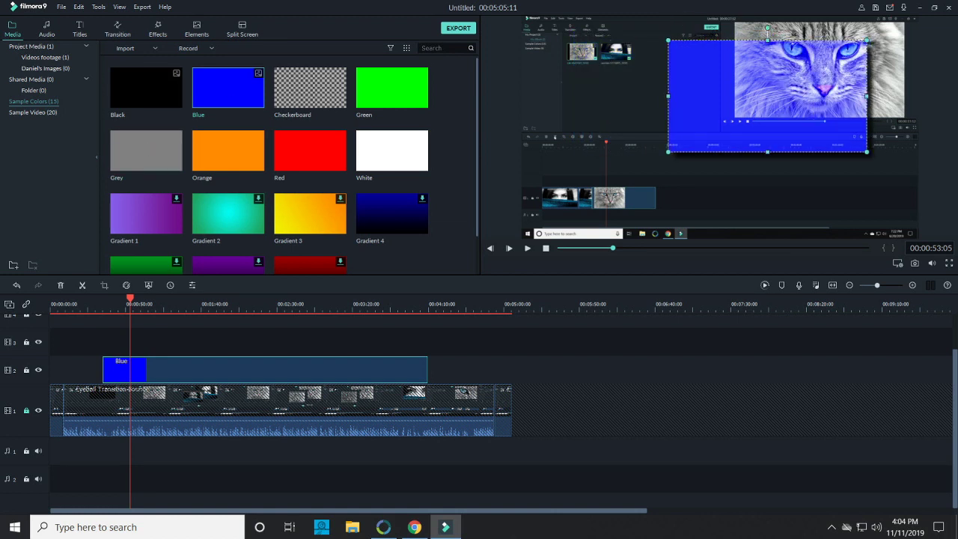
- Add the Lower Third 3 title on a track above the Blue clip and place its TITLE HERE text over the overlay
left_click(79, 30)
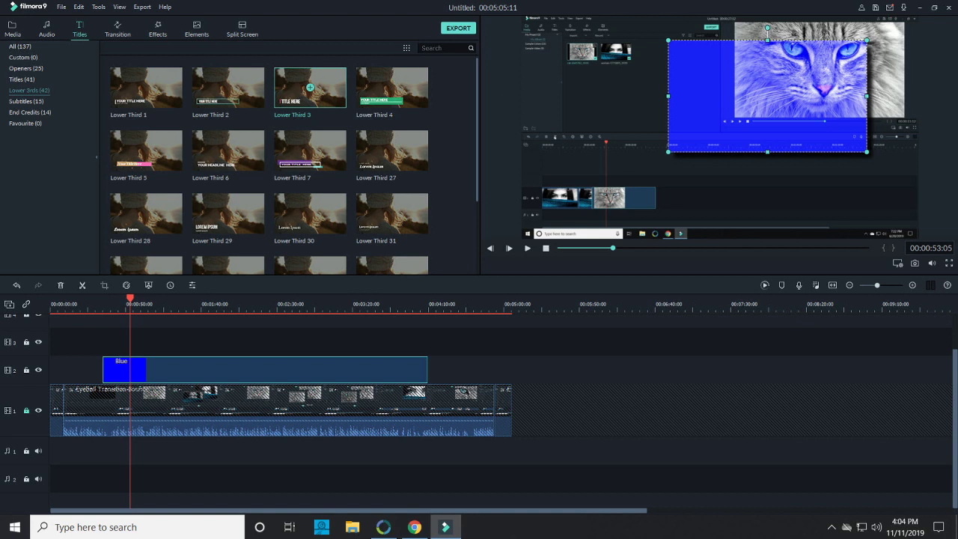
double_click(310, 88)
left_click_drag(310, 89, 116, 320)
left_click(609, 203)
left_click_drag(609, 203, 720, 109)
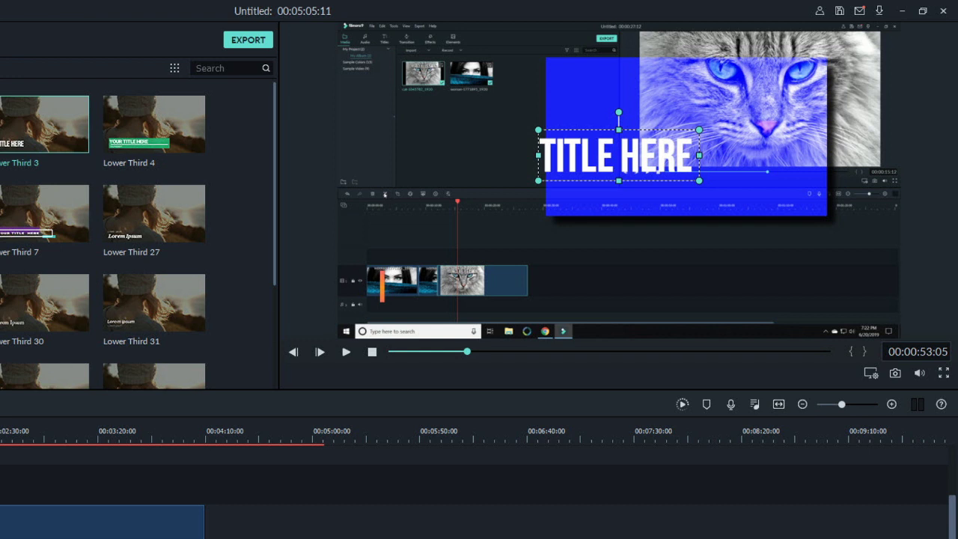
left_click(871, 373)
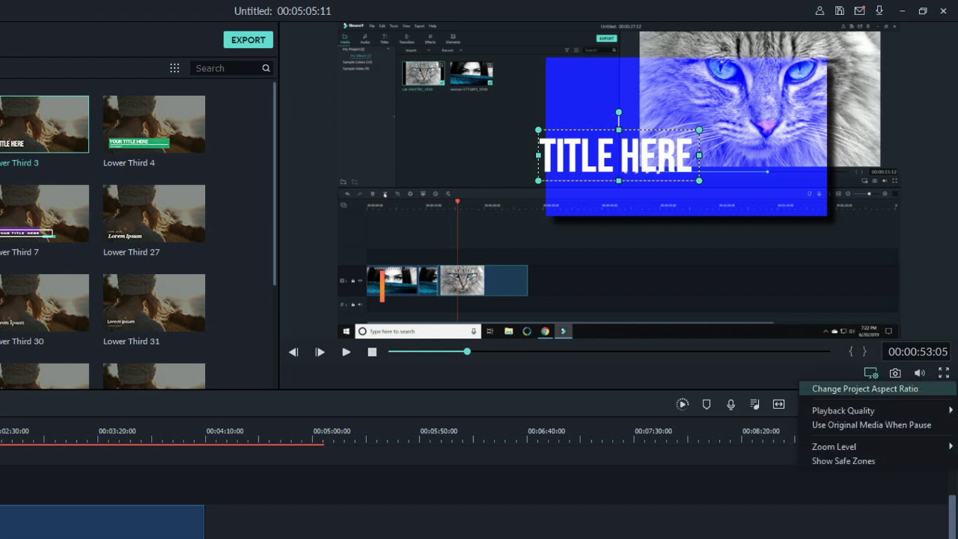
mouse_move(843, 411)
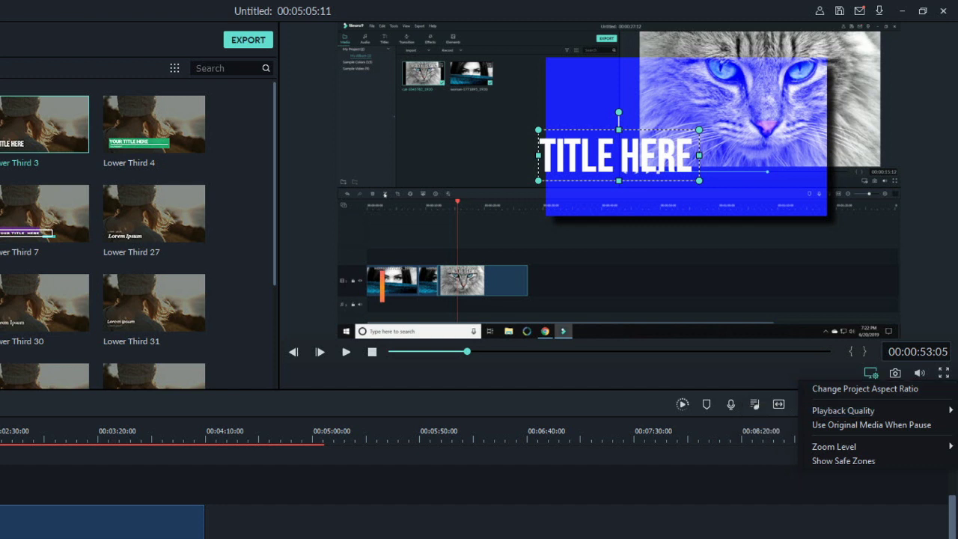
key("Escape")
left_click(871, 373)
key("Escape")
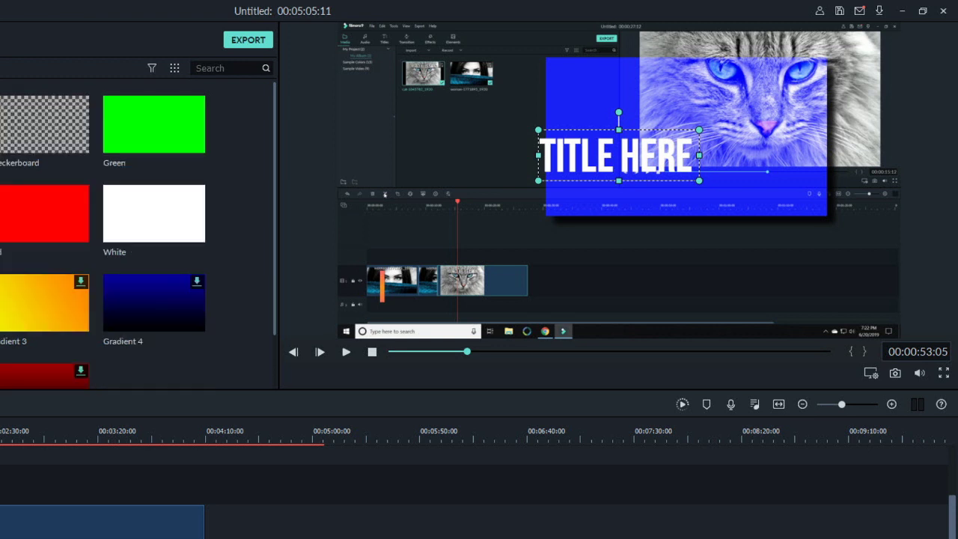
- Capture a snapshot of the preview frame at 00:00:53:05 into the Videos footage folder
left_click(895, 373)
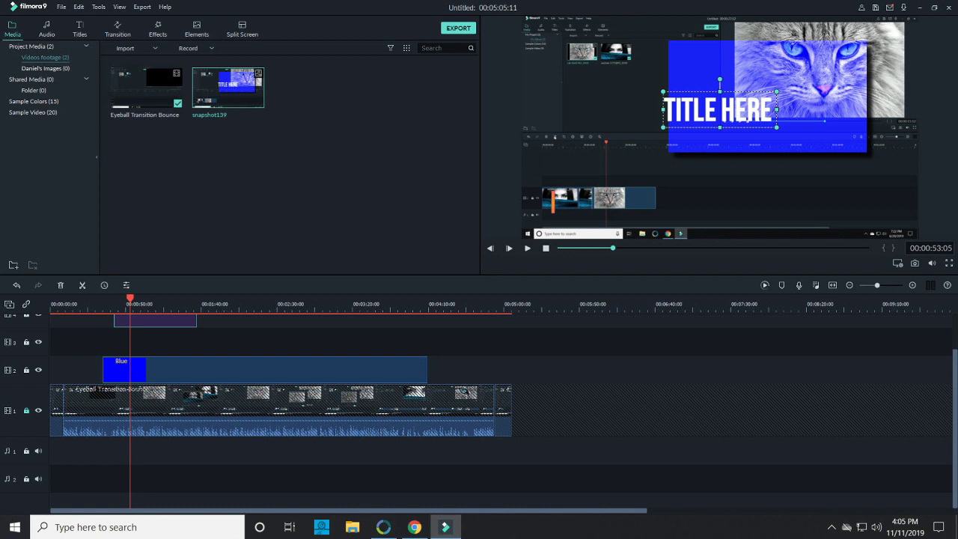
left_click(915, 263)
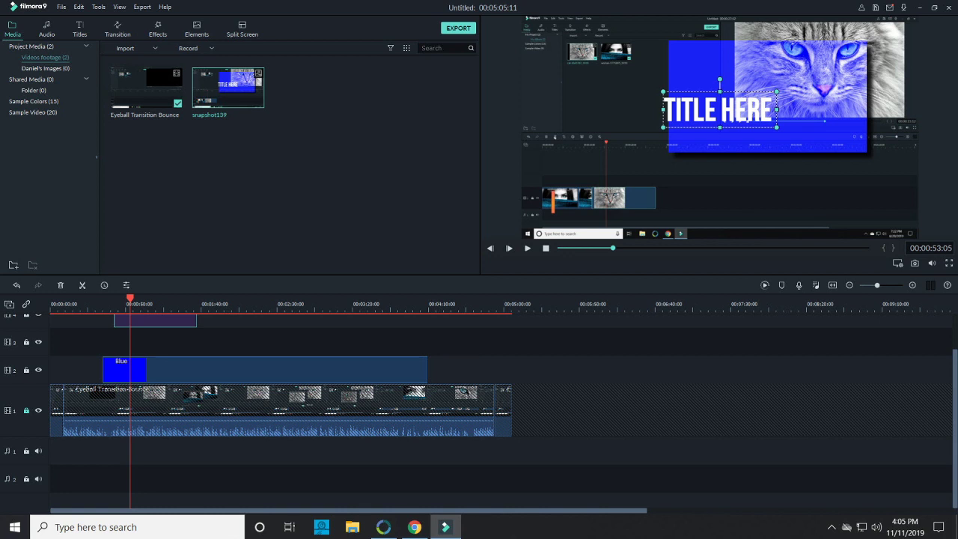